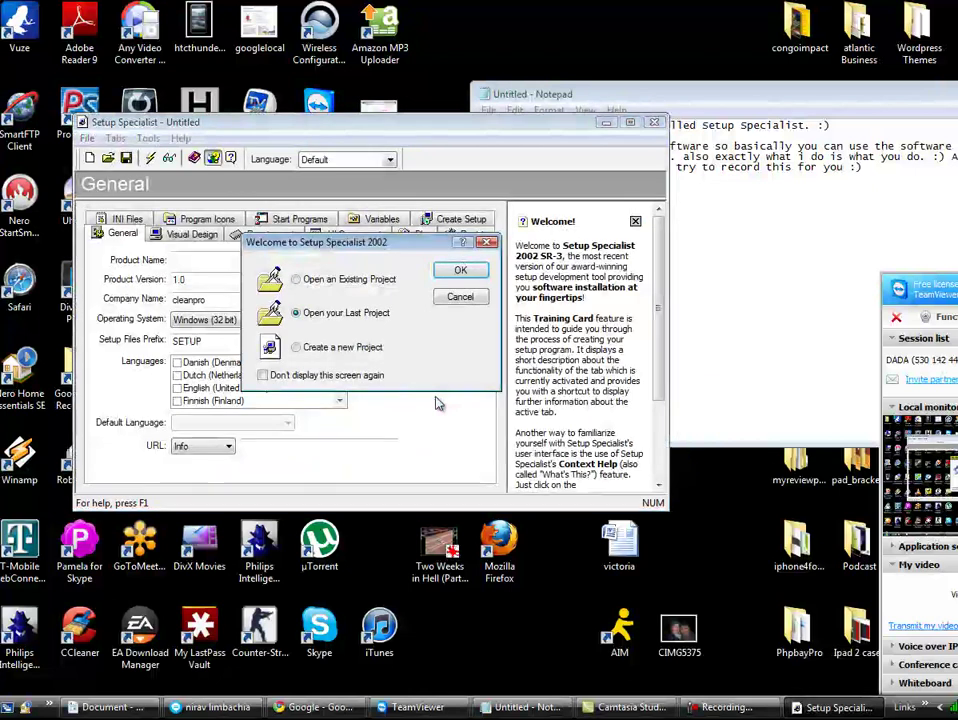
Create a new project in Setup Specialist from the welcome dialog
drag(366, 245, 413, 282)
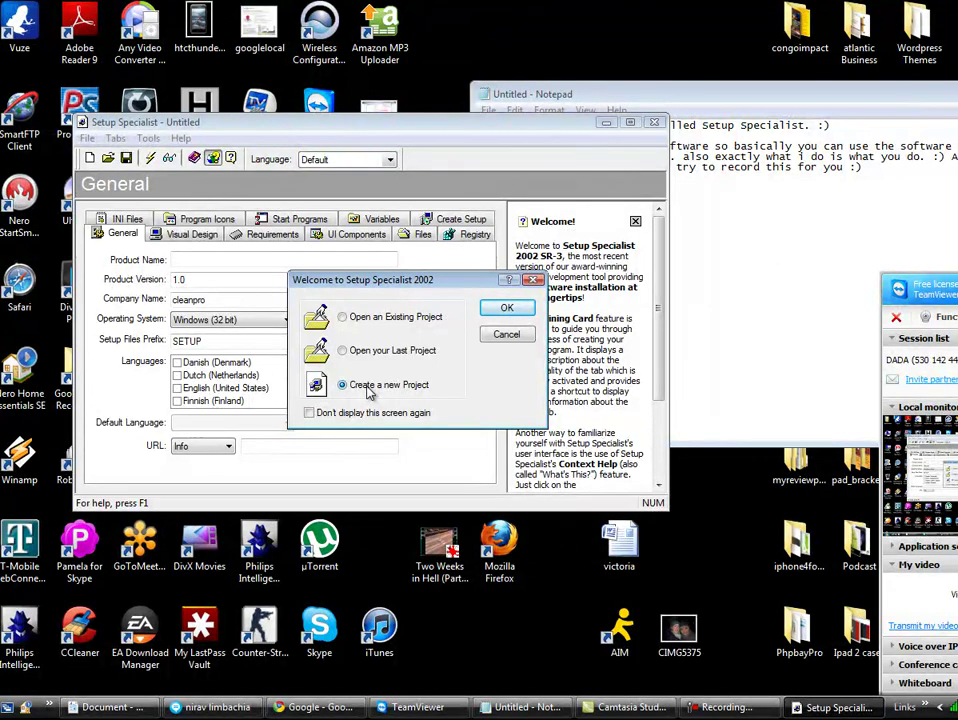
click(520, 306)
drag(490, 130, 637, 130)
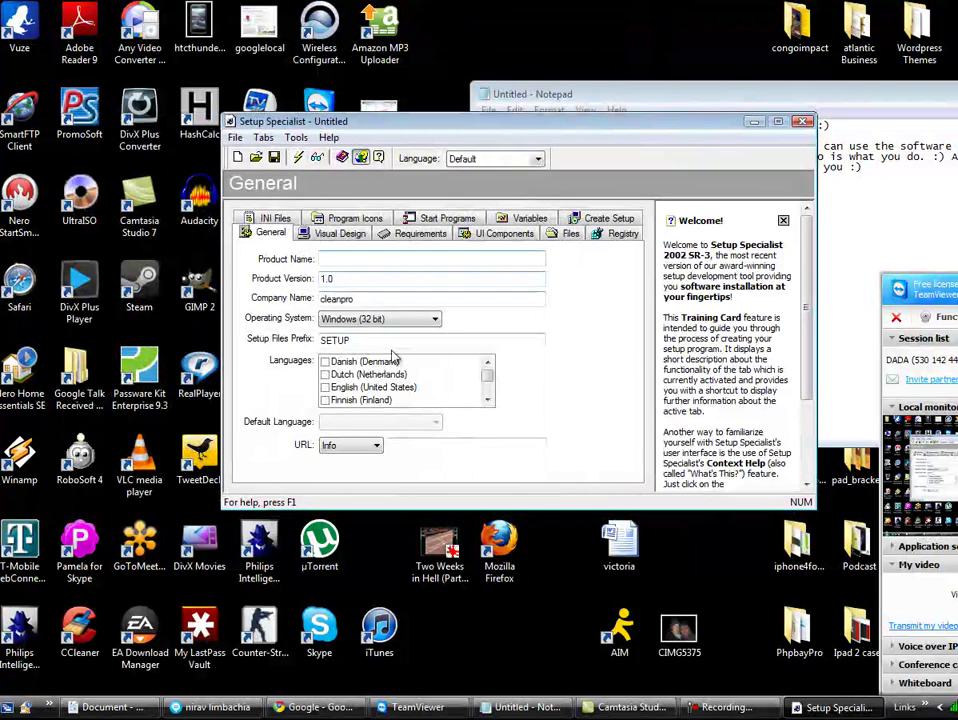
click(325, 388)
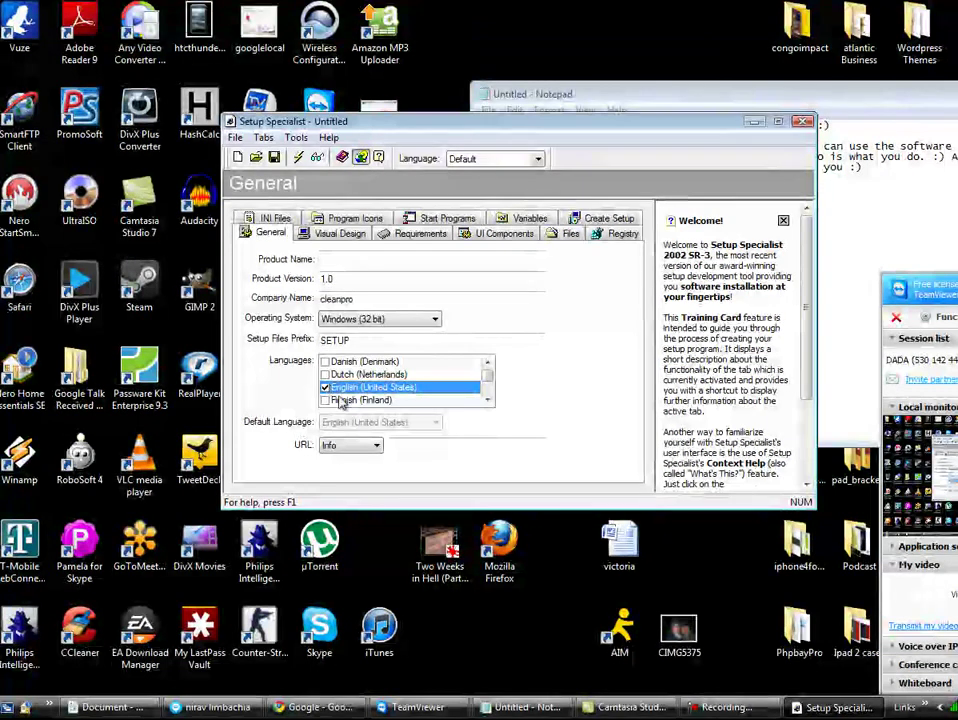
click(408, 449)
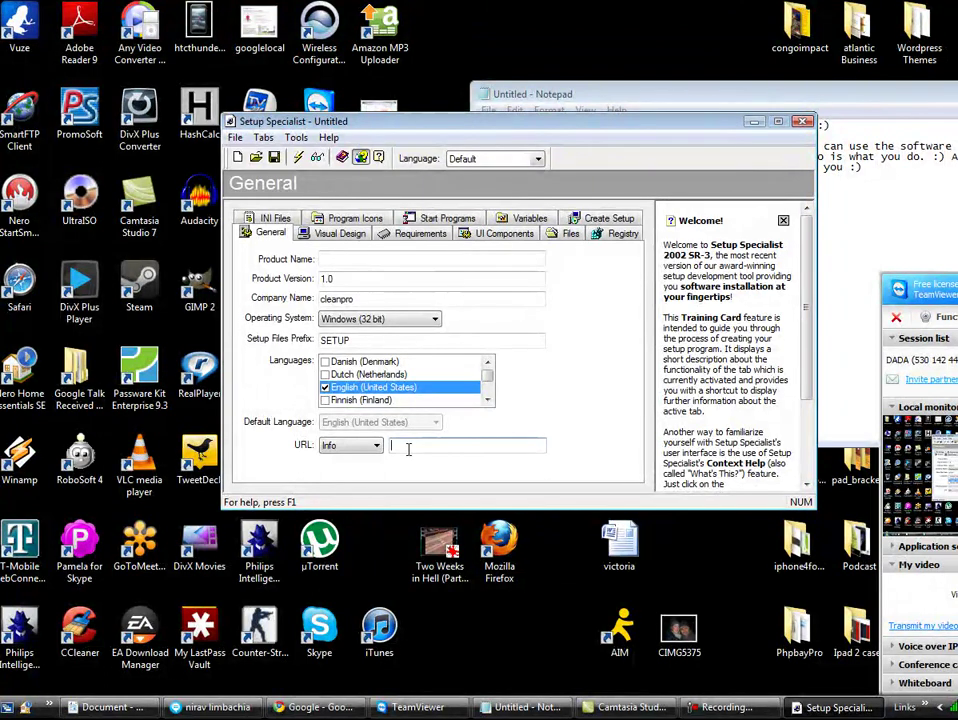
text(http://www.malenursing)
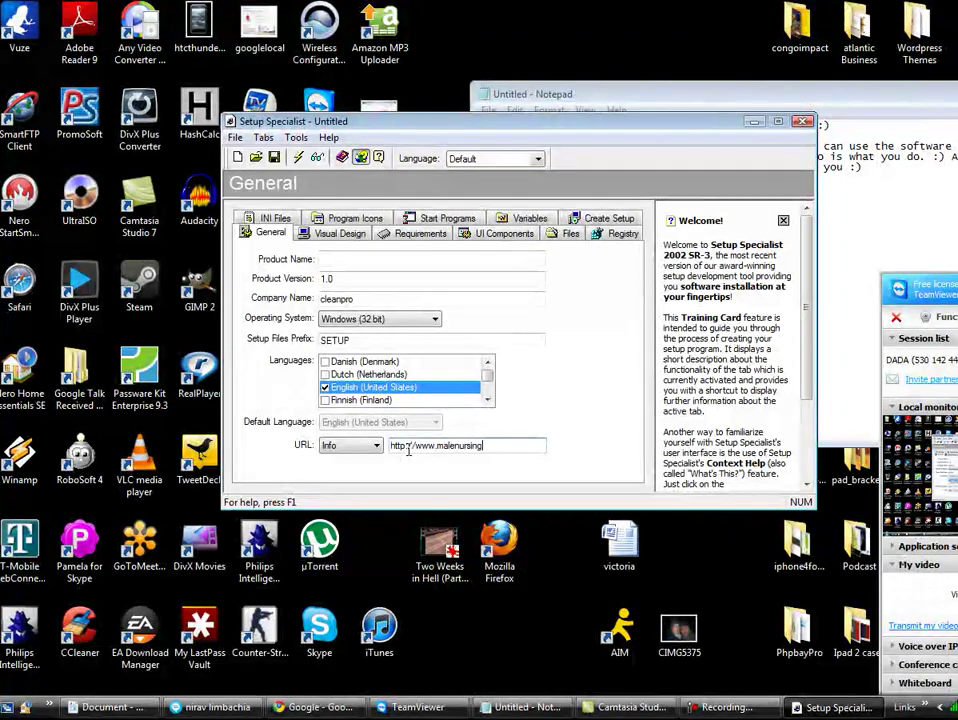
text(scholarships.com)
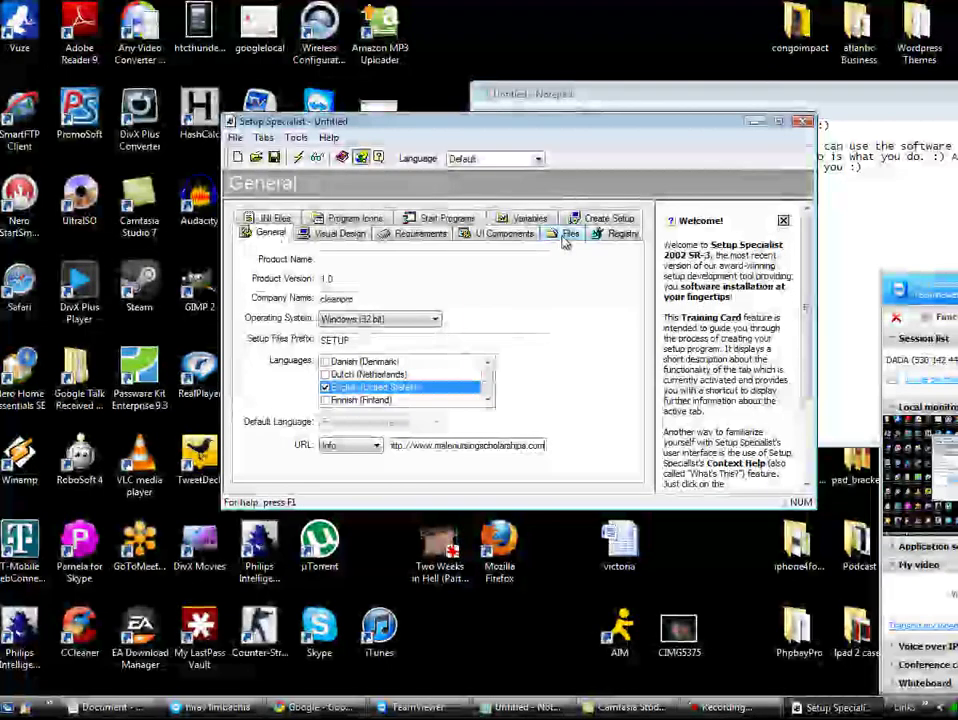
click(566, 236)
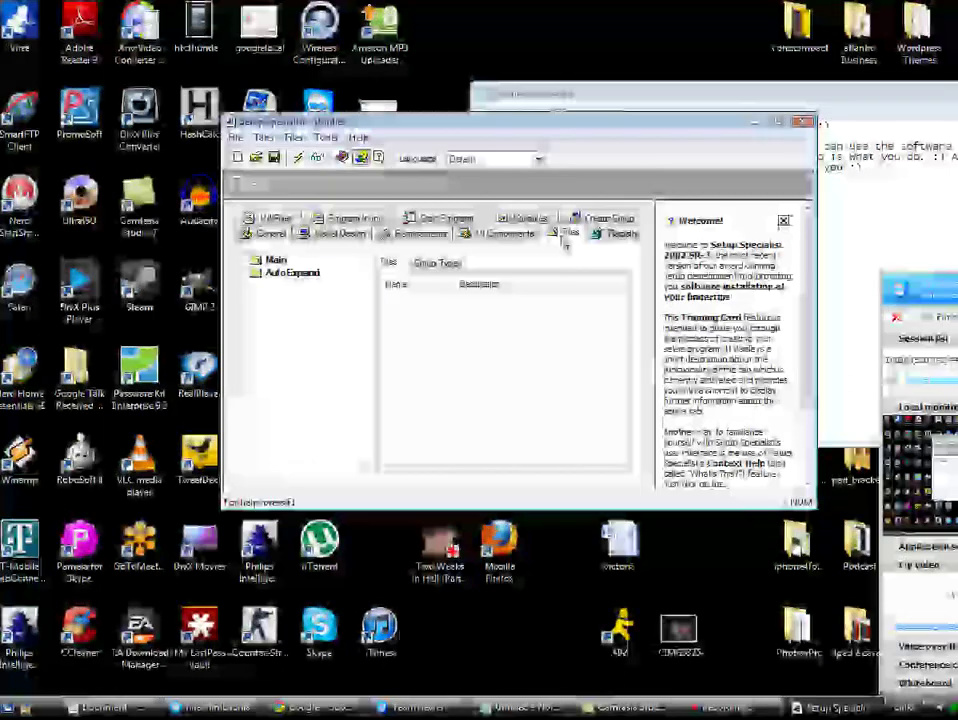
right_click(424, 314)
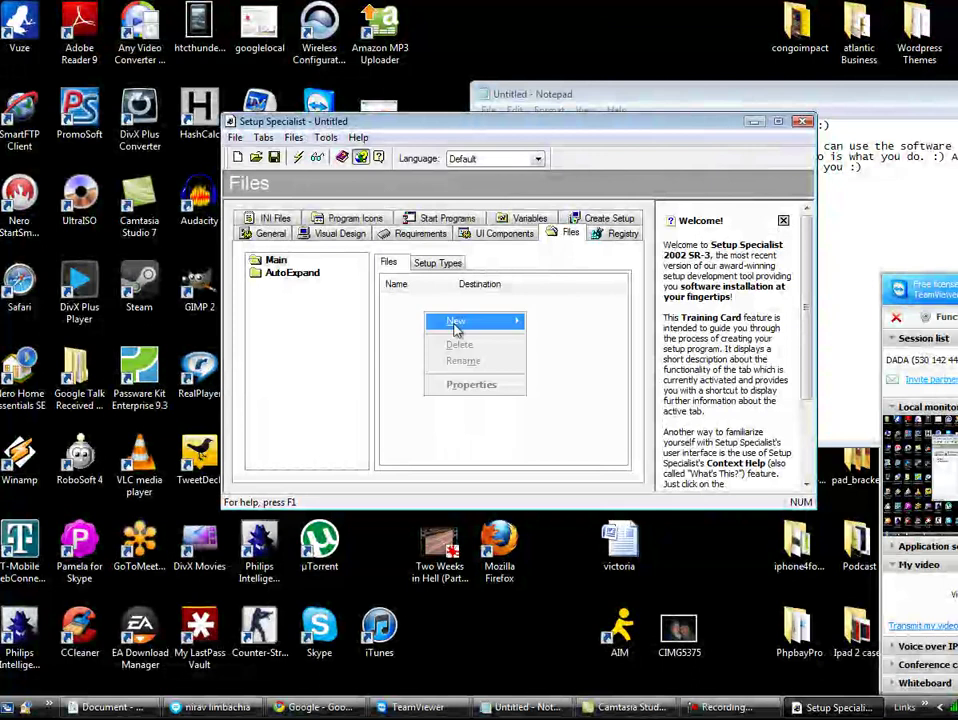
mouse_move(515, 321)
click(548, 321)
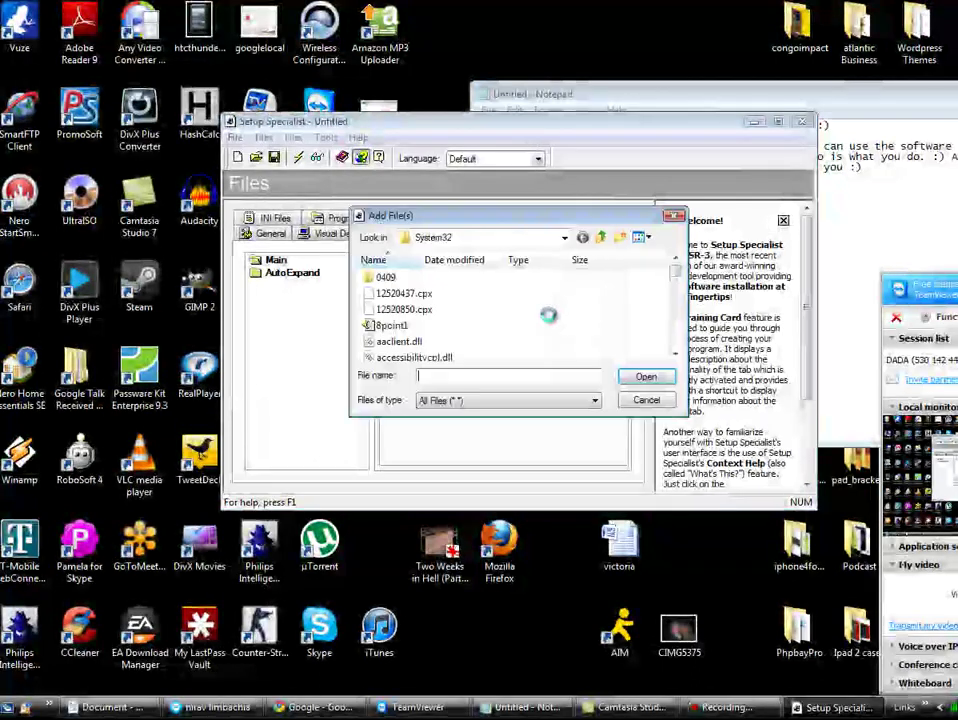
click(644, 401)
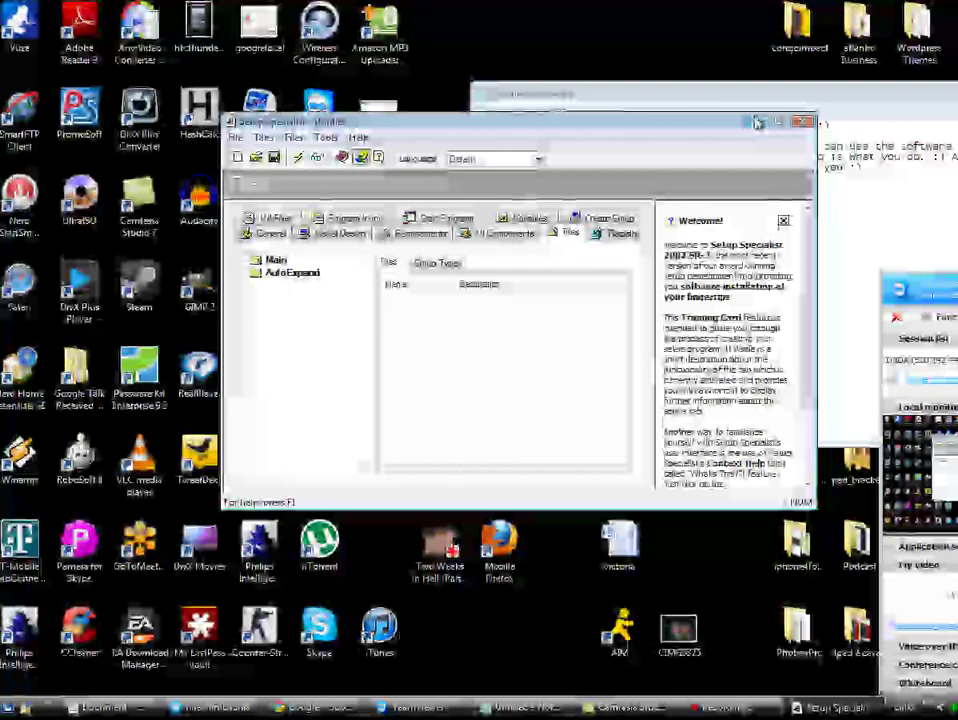
click(753, 121)
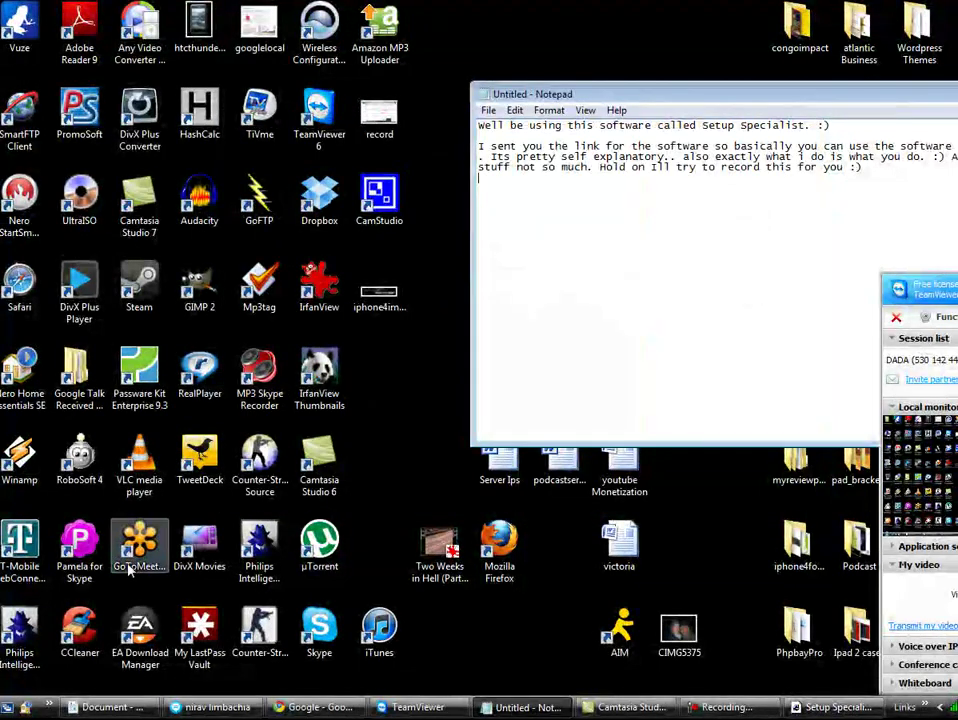
click(320, 707)
click(262, 14)
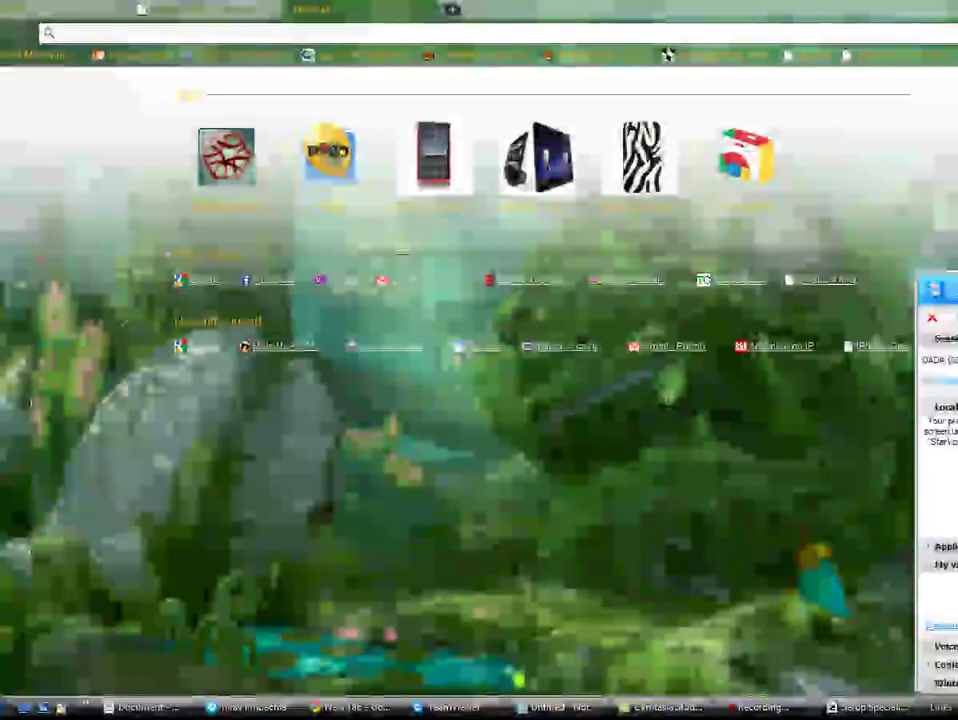
click(443, 29)
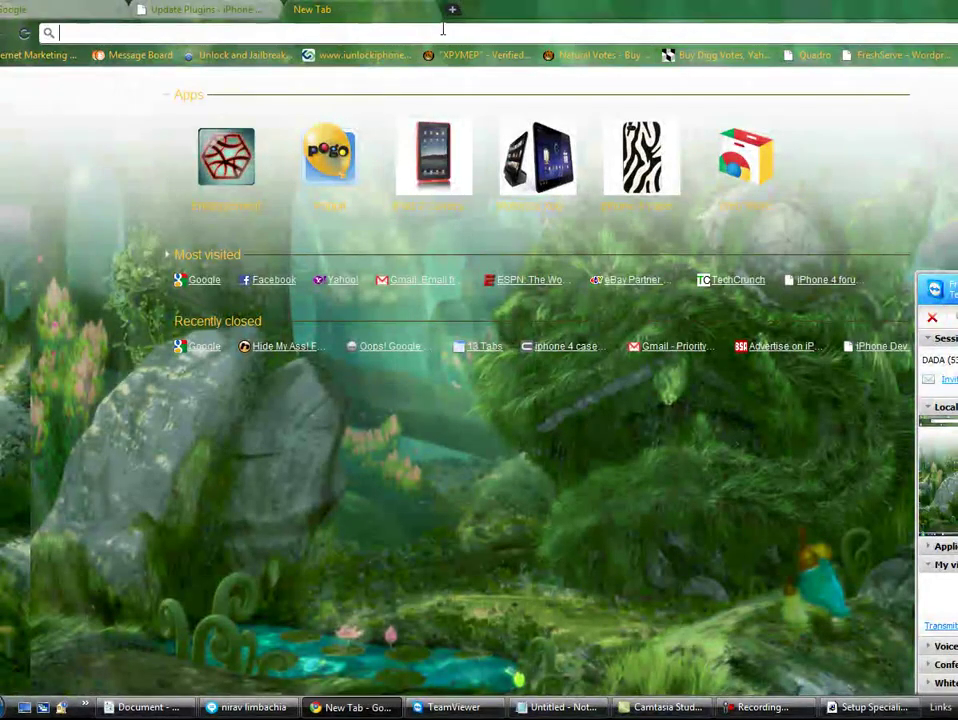
text(male)
key(Return)
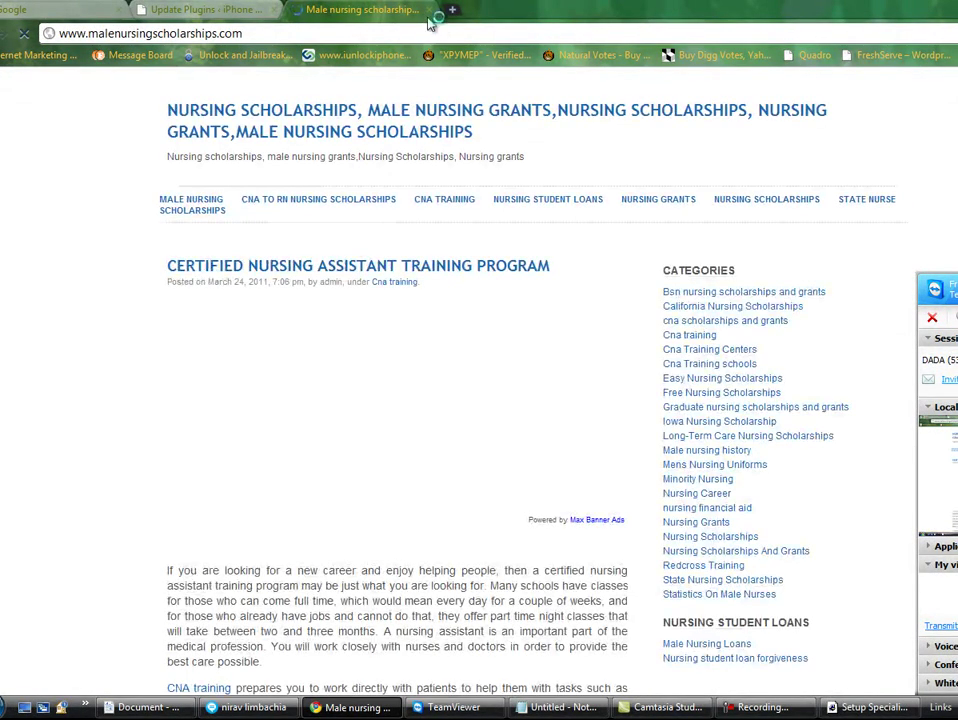
Copy the full "Certified Nursing Assistant Certification" article, including its heading, from the website
scroll(241, 446, down, 6)
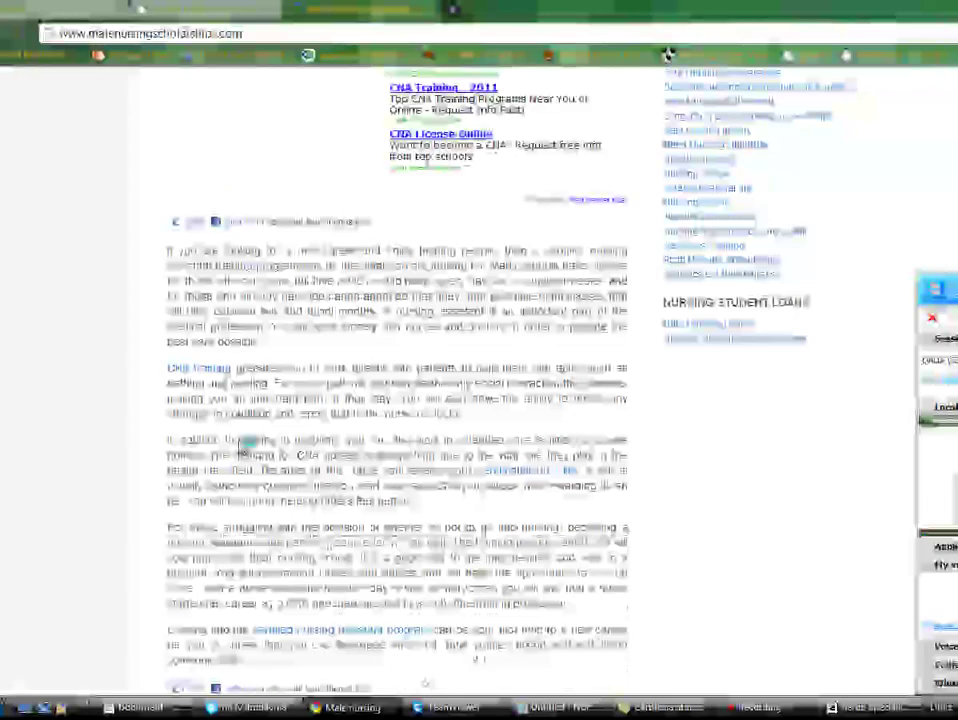
scroll(241, 446, down, 10)
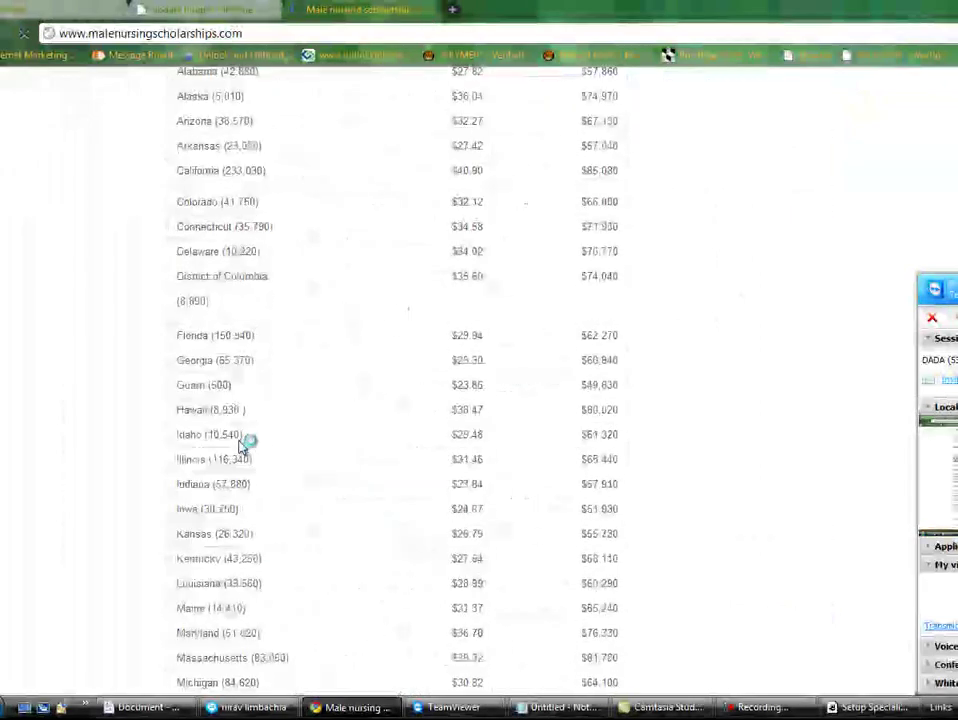
scroll(241, 446, down, 10)
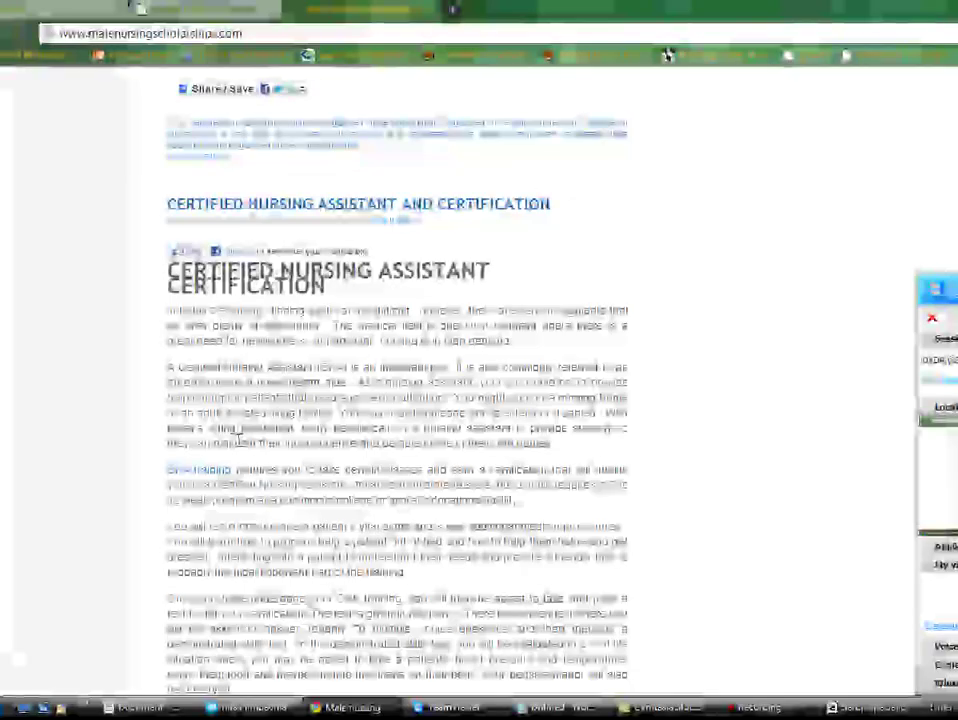
drag(168, 265, 325, 428)
scroll(325, 428, down, 3)
right_click(322, 420)
click(332, 429)
Try to launch Microsoft Word by running and searching for "word" in Windows
key(super+r)
text(word)
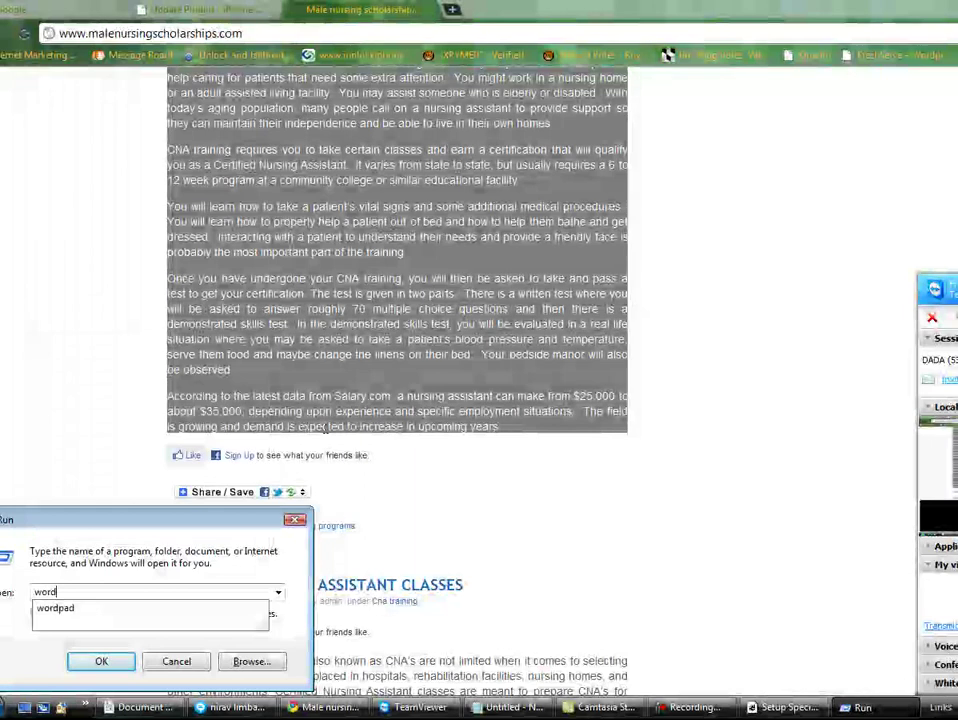
key(Return)
key(Return)
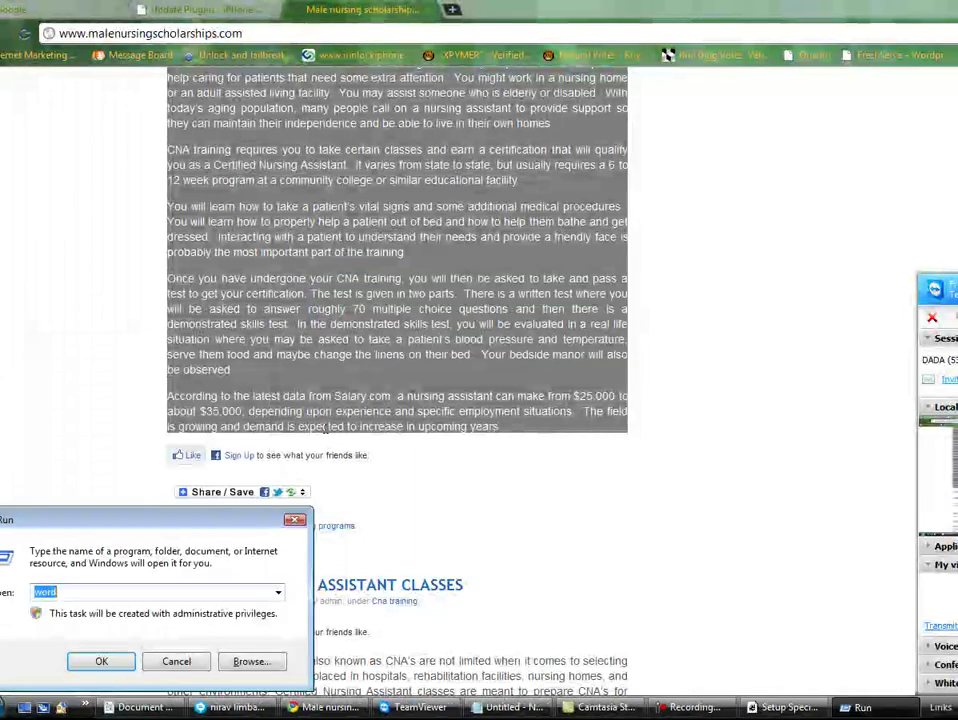
click(176, 663)
click(8, 707)
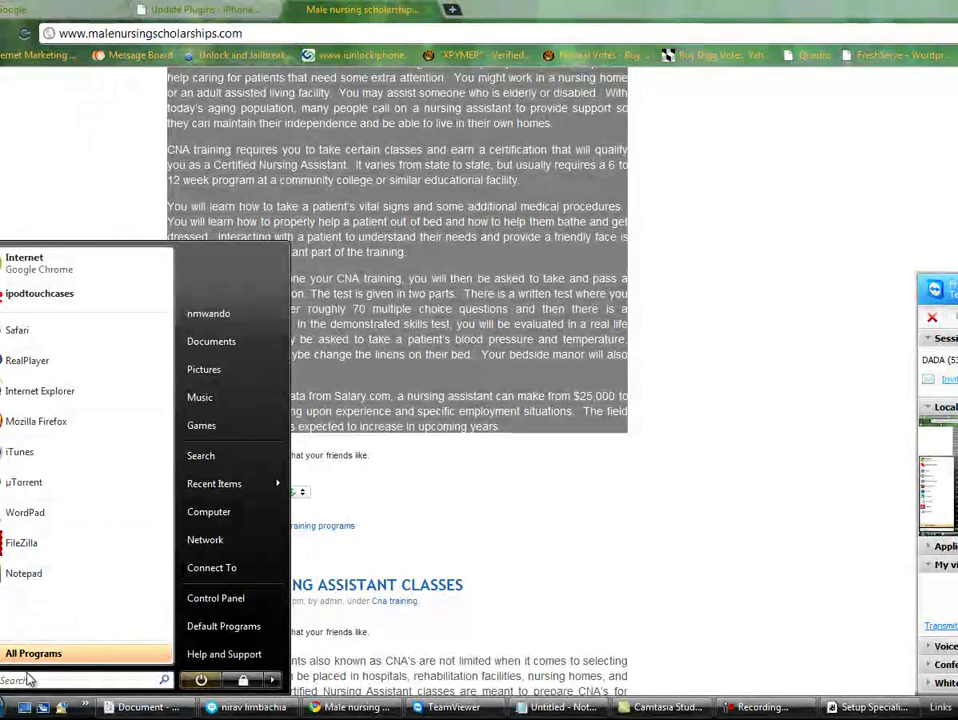
text(word)
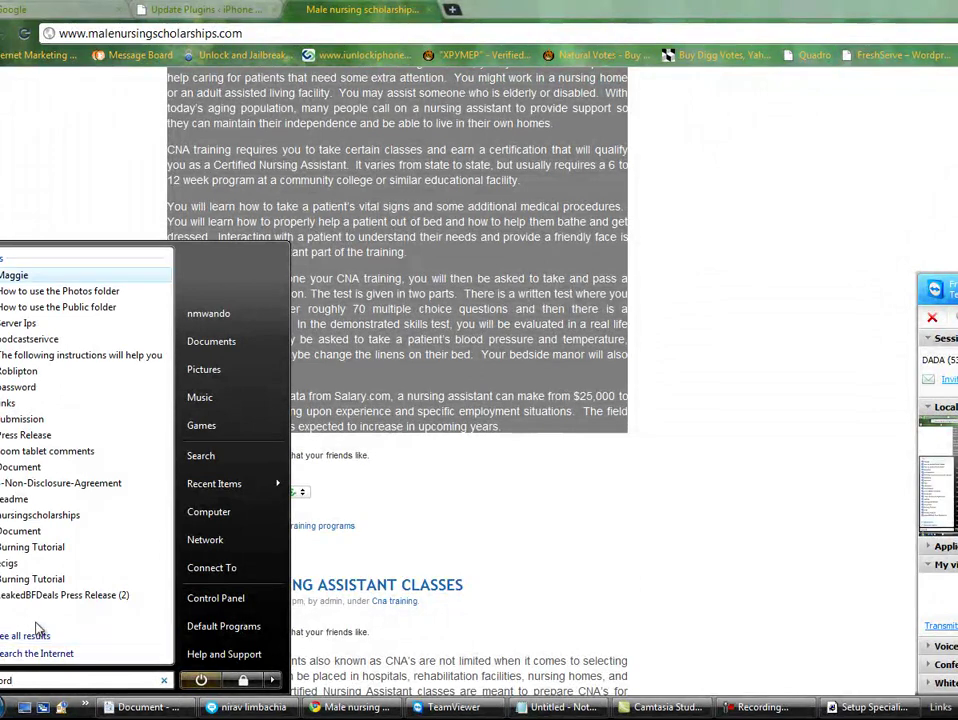
click(36, 578)
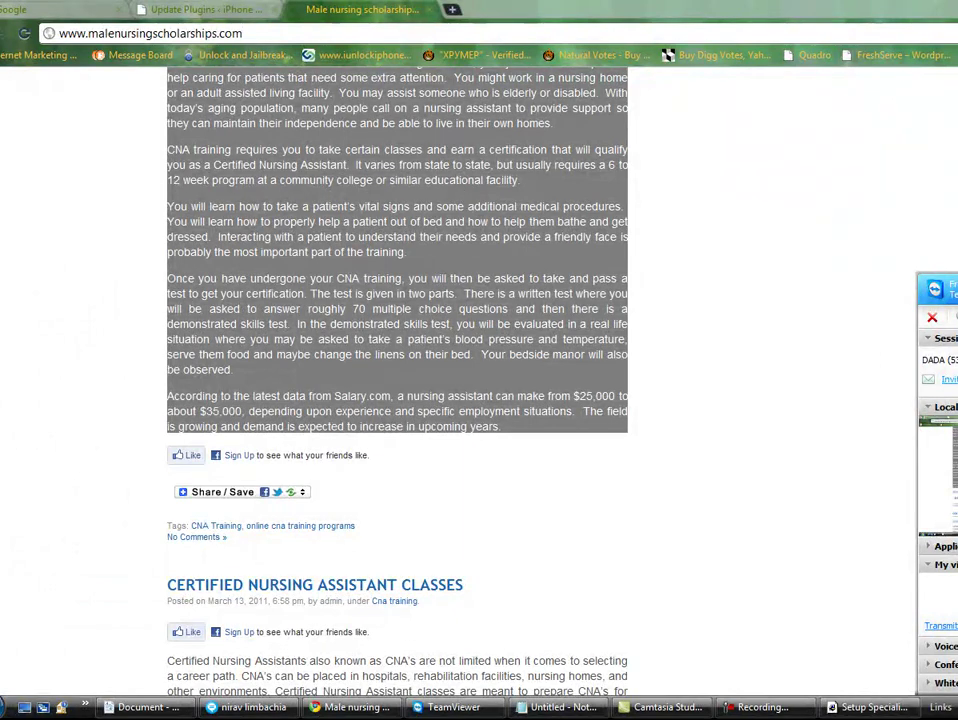
Launch Microsoft Office Word 2007 from the installed Microsoft Office programs
key(super)
click(32, 654)
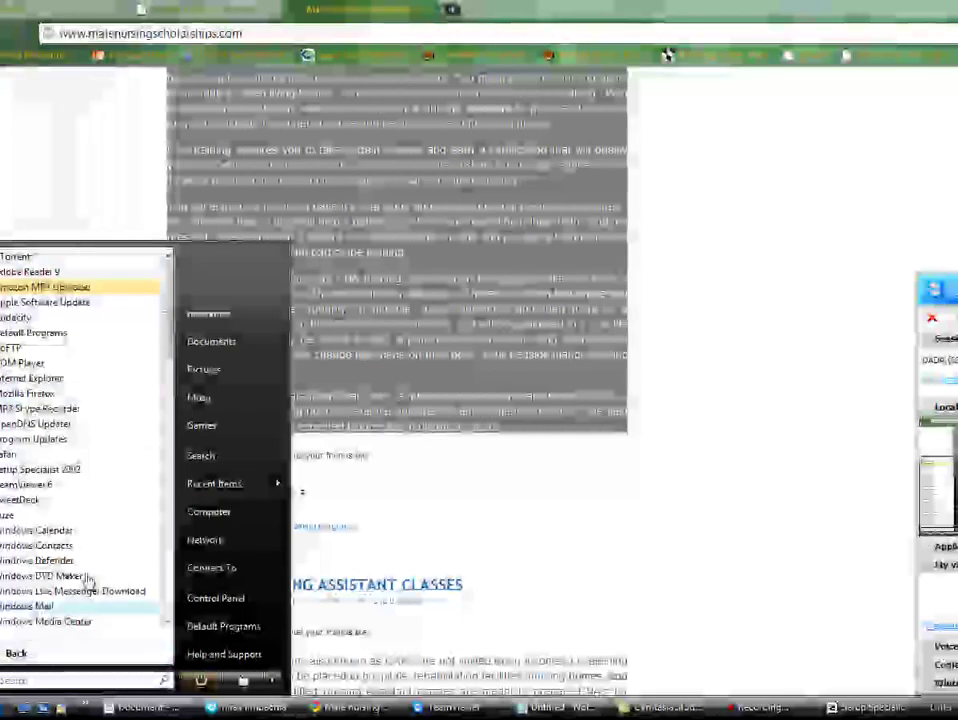
drag(167, 300, 167, 498)
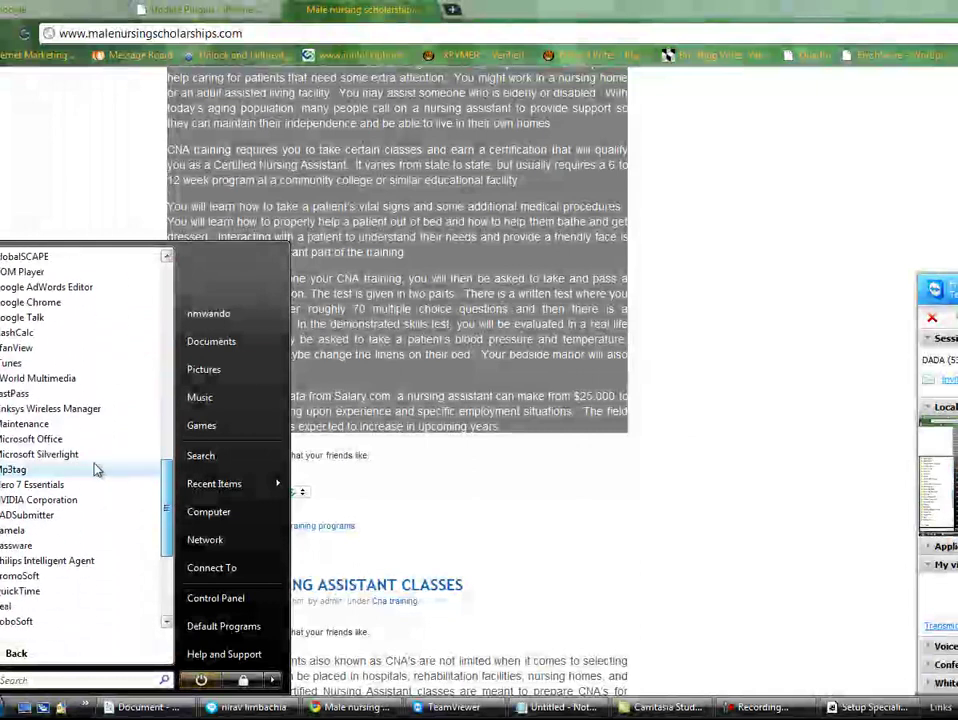
click(38, 440)
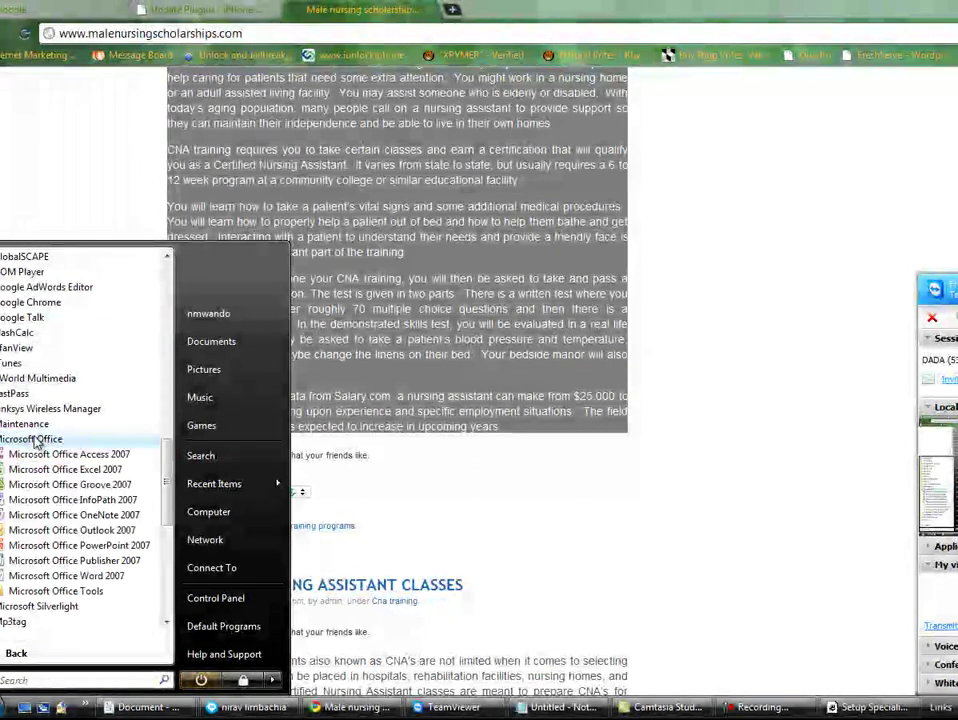
click(66, 576)
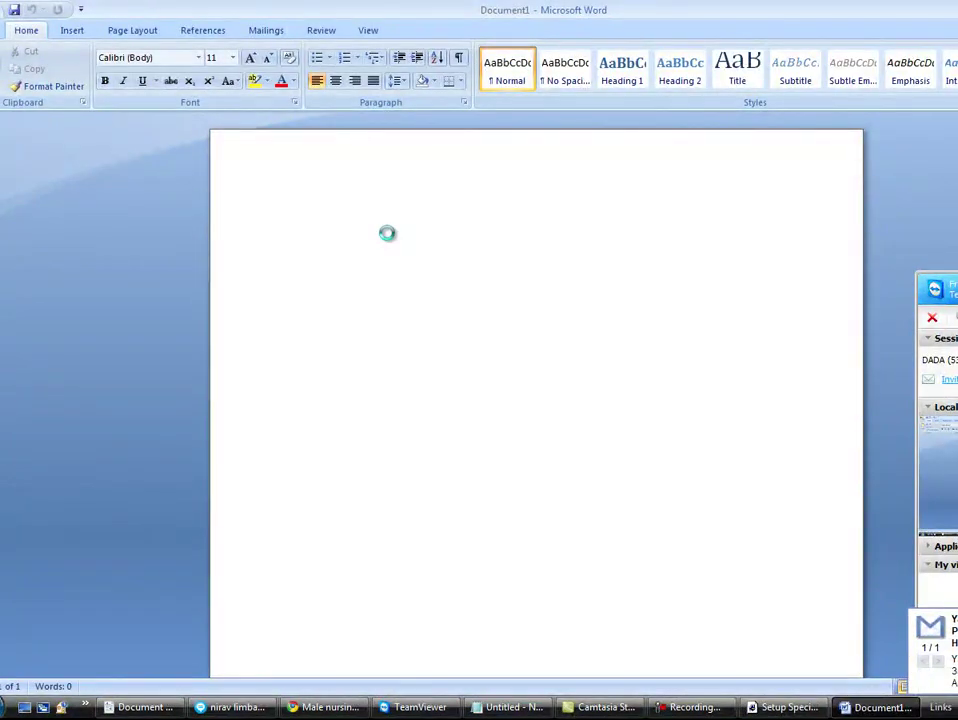
Paste the copied nursing article into the blank document and close the Burning Tutorial document
key(ctrl+v)
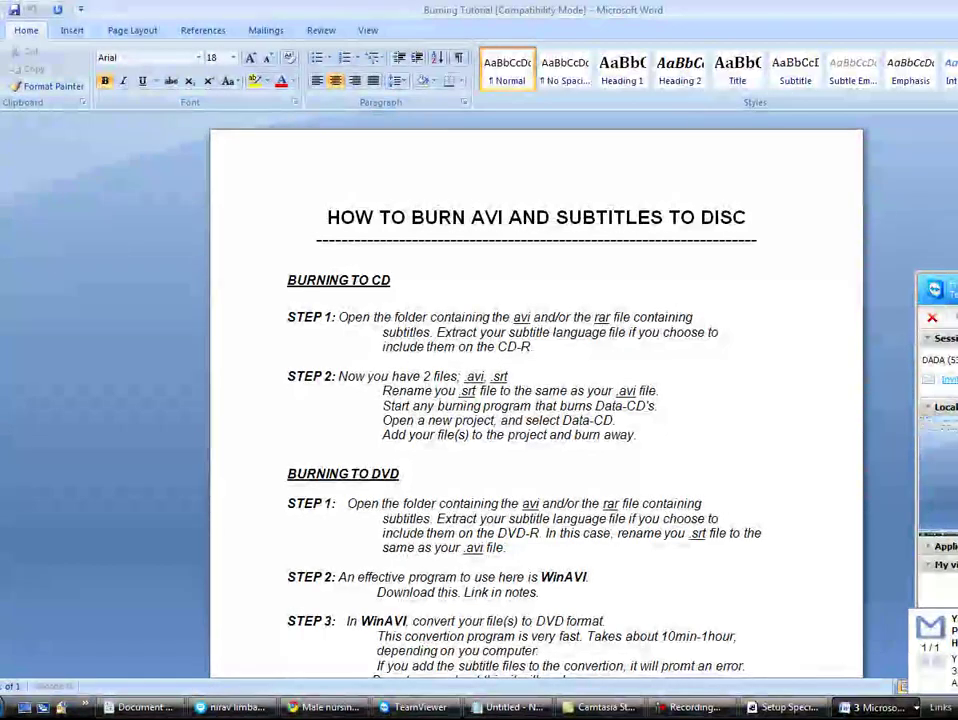
key(alt+F4)
scroll(513, 309, down, 4)
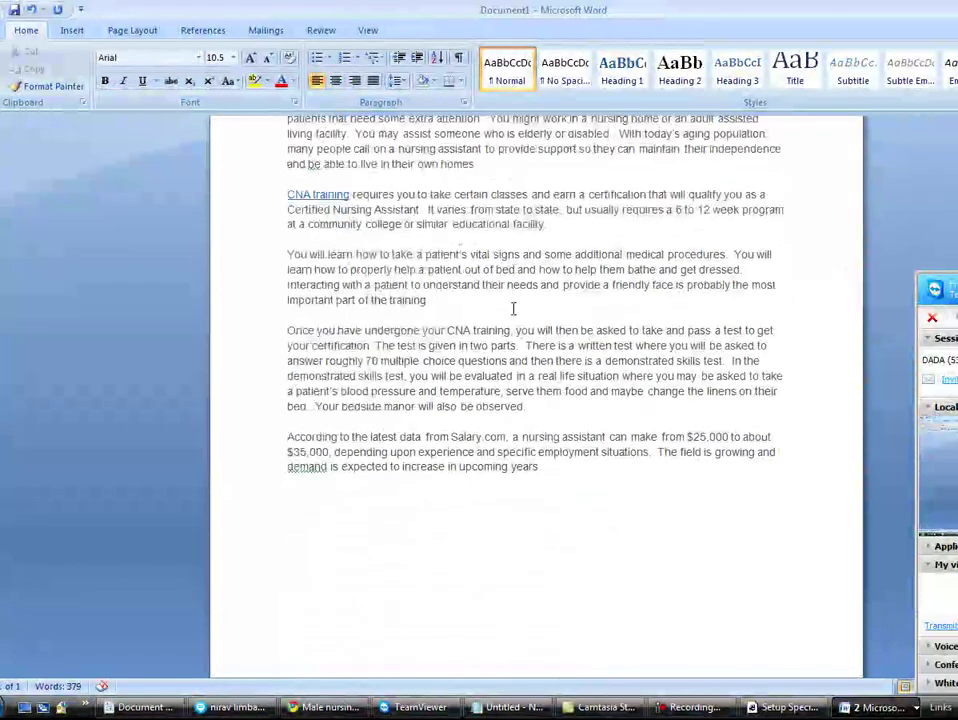
scroll(513, 309, up, 5)
Insert "THIS ARTICLES ARE BROUGHT TO YOU BY" and, on a second line, "MALE NURSING SCHOLARSHIPS." above the article heading
click(289, 218)
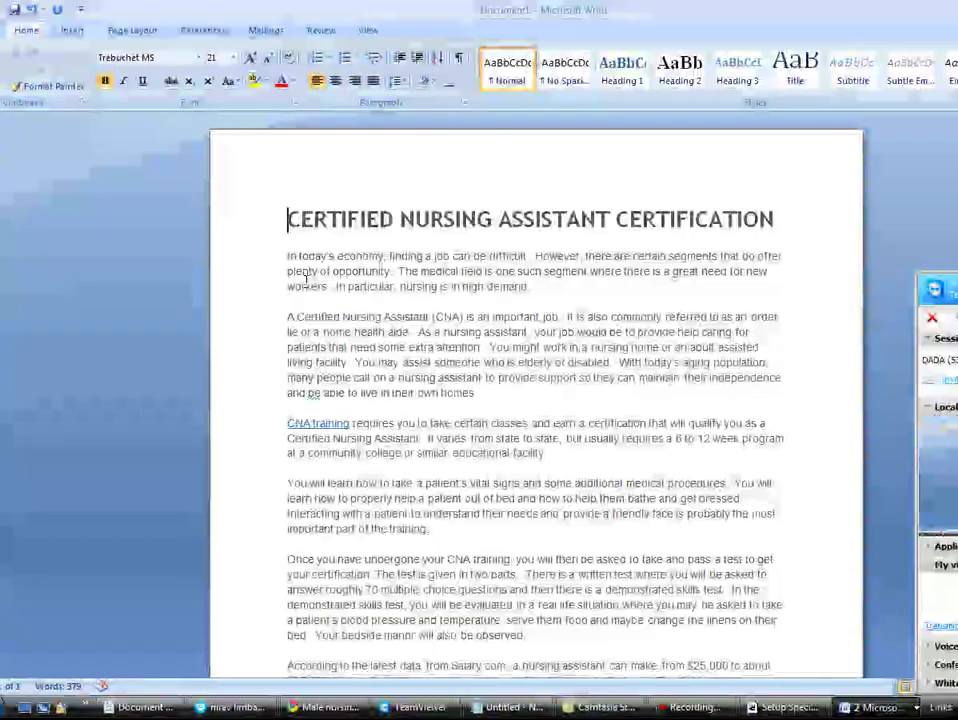
key(Return)
key(Return)
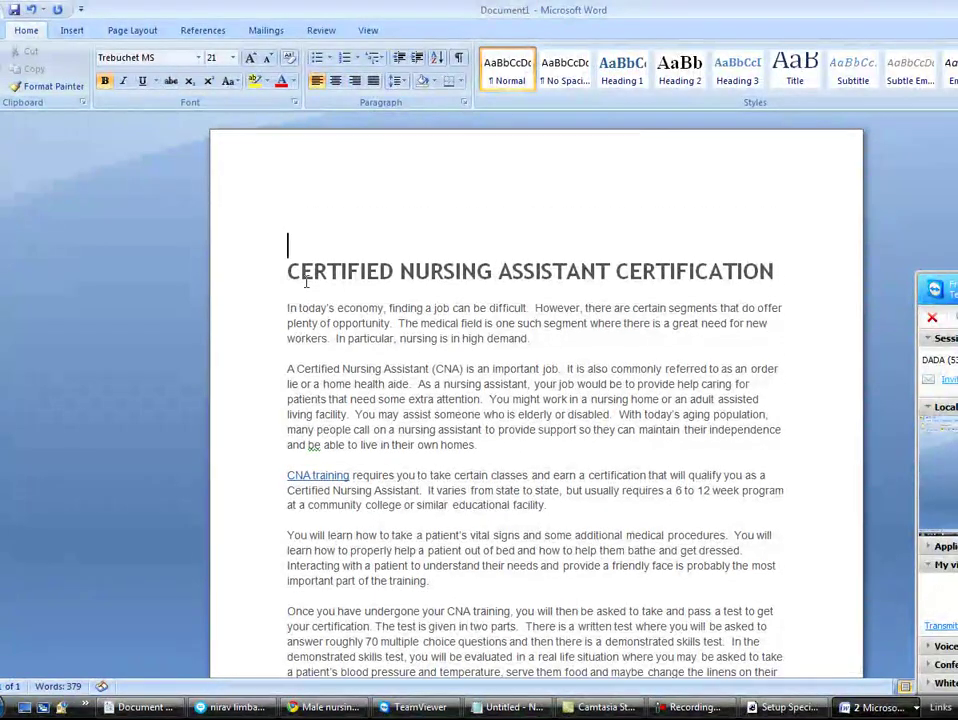
text(THIS ARTI)
text(CLES R)
key(BackSpace)
text(ARE BROUGHT)
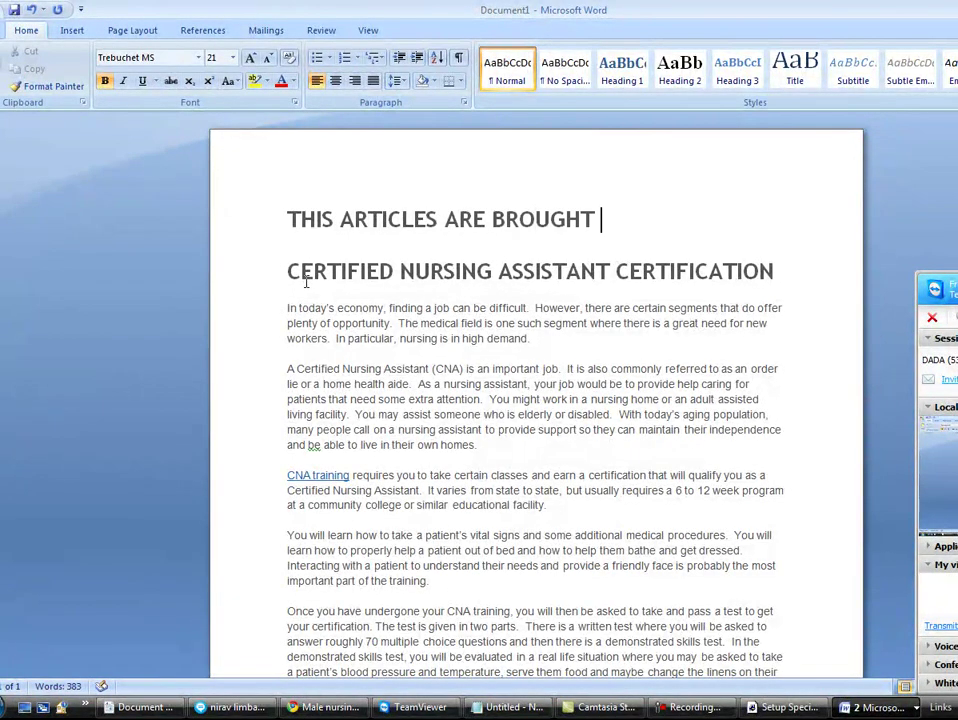
text( TO YOU BY)
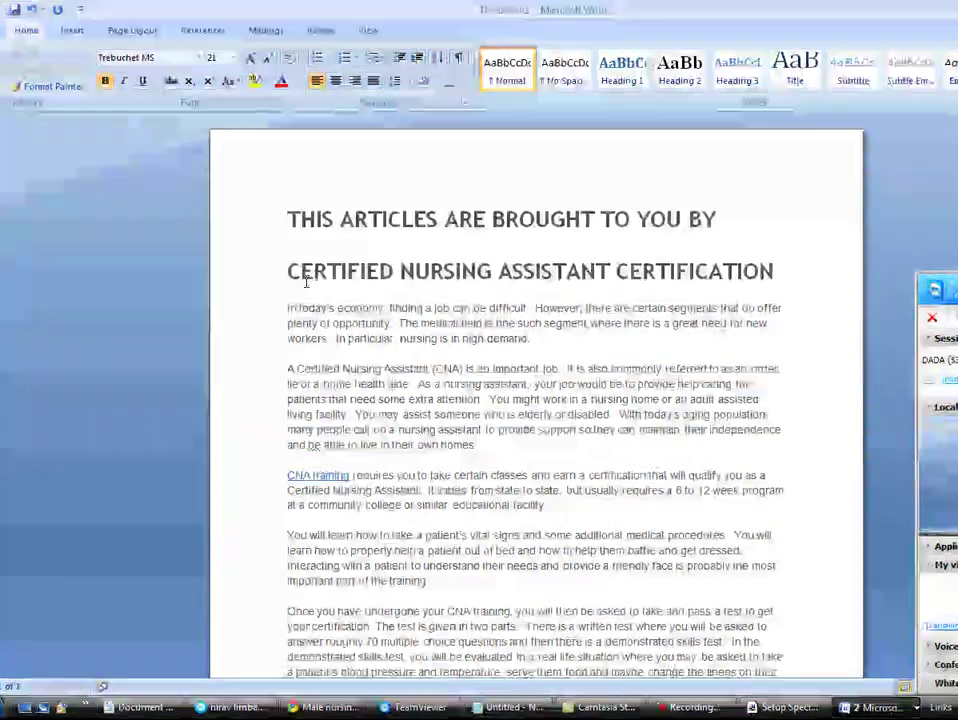
key(Return)
text(M)
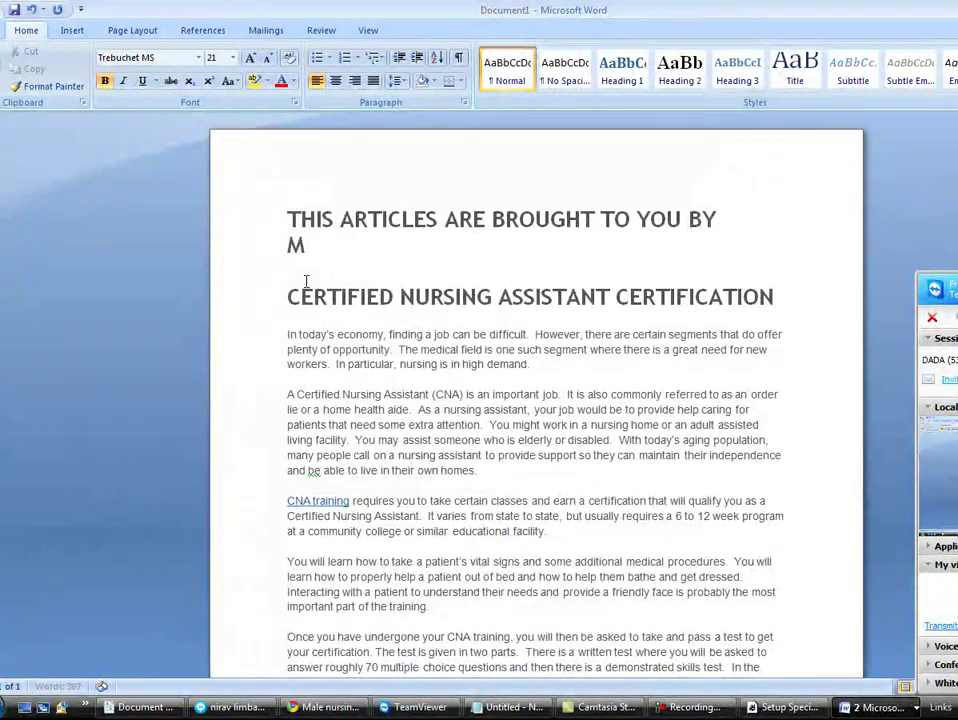
text(LAE NURSING SCHOLARSHIPS.)
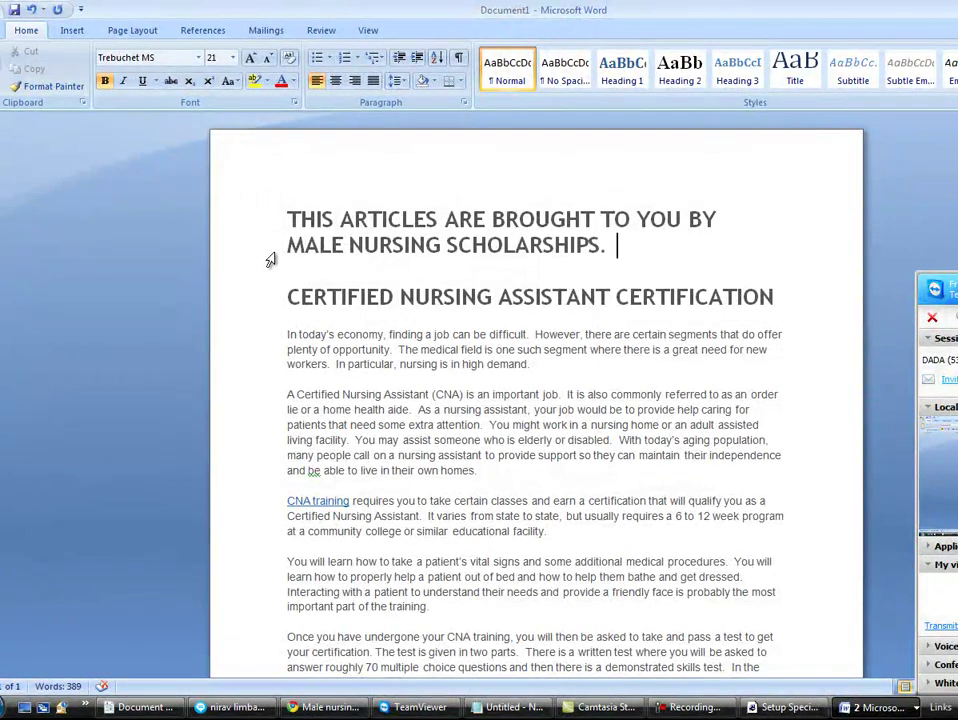
drag(287, 245, 612, 247)
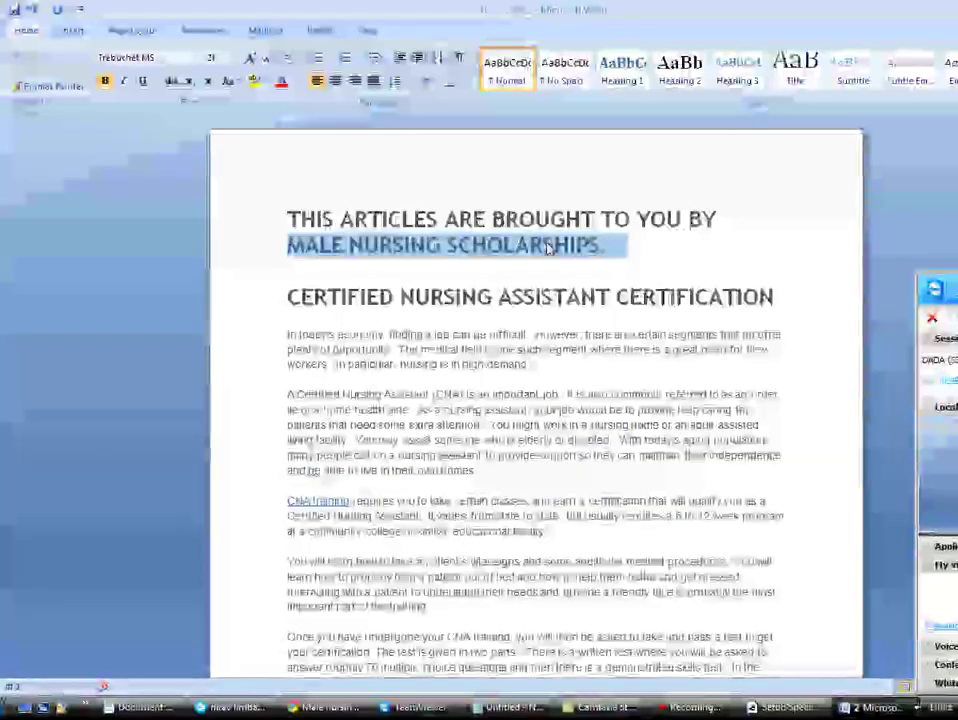
click(335, 80)
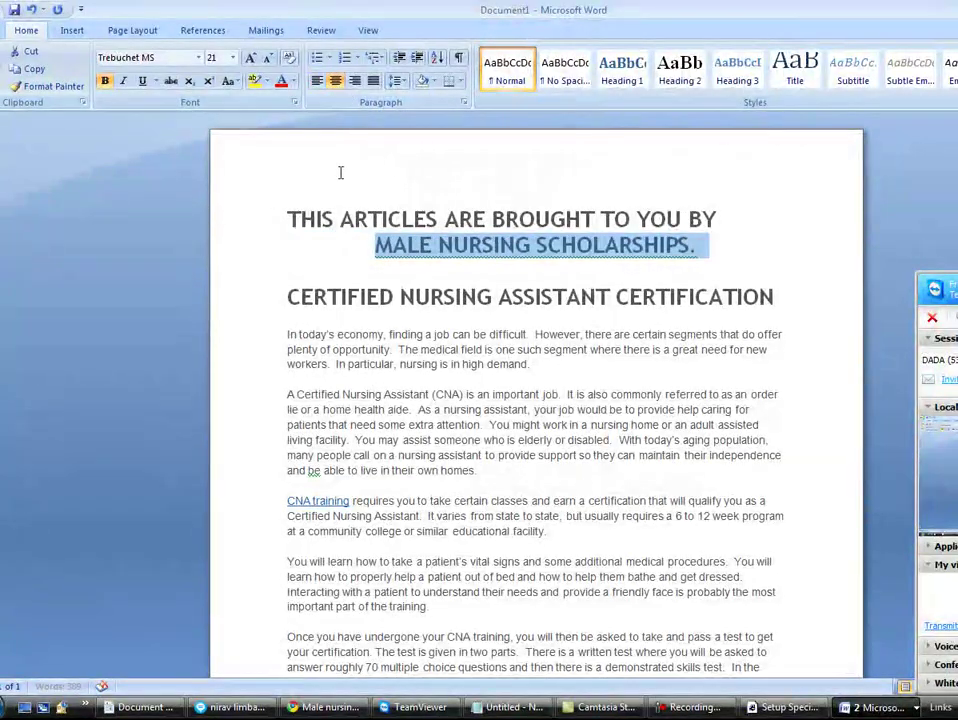
click(74, 31)
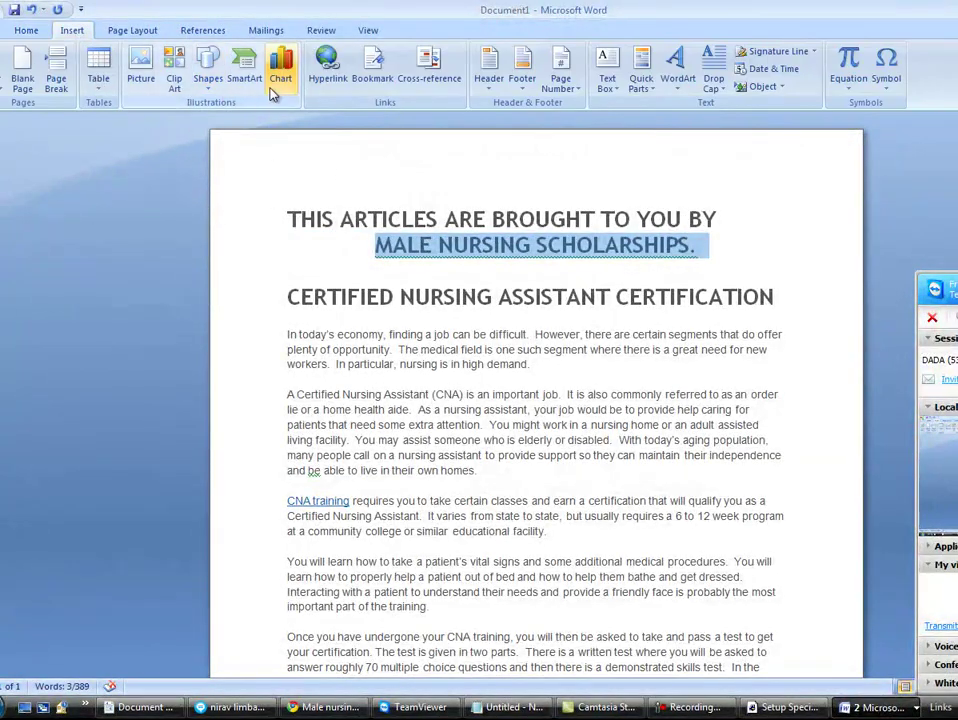
click(327, 62)
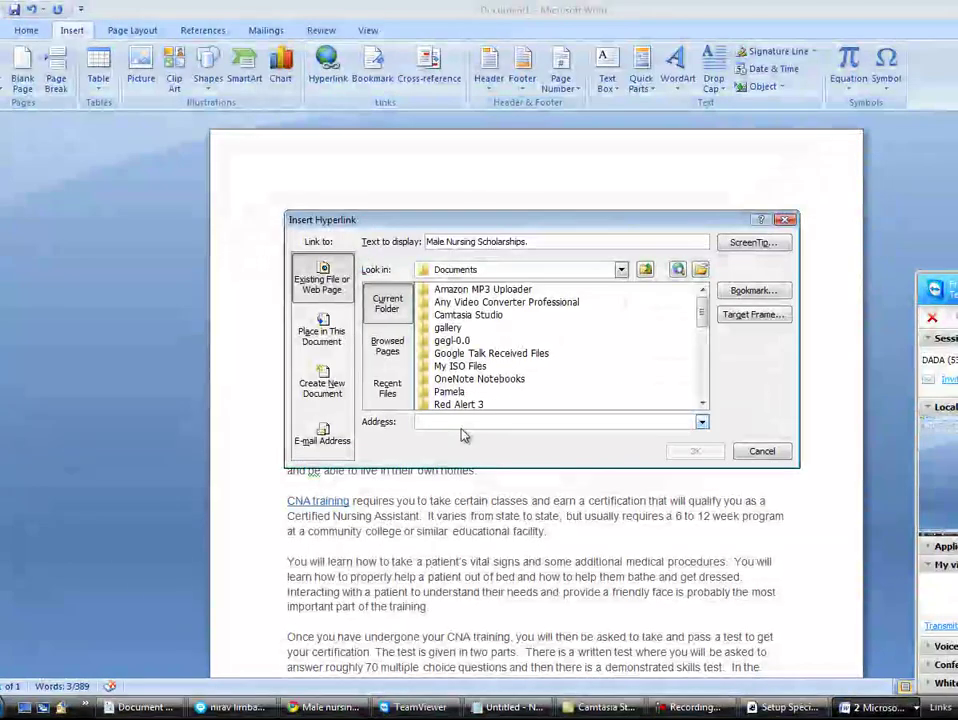
text(http://www.malenursingscholarships.com)
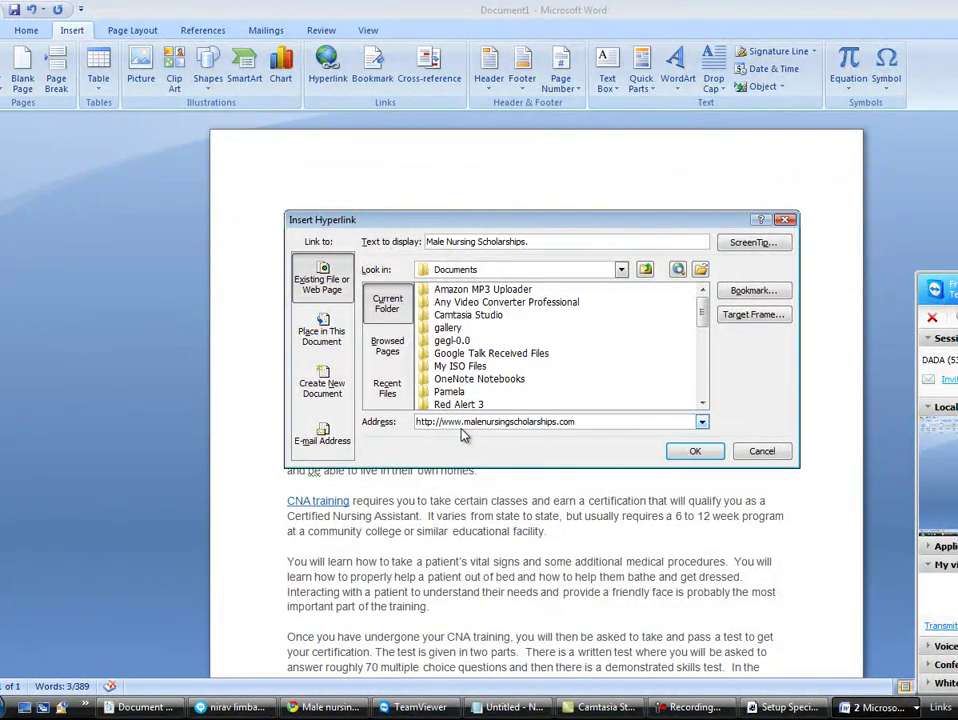
key(Return)
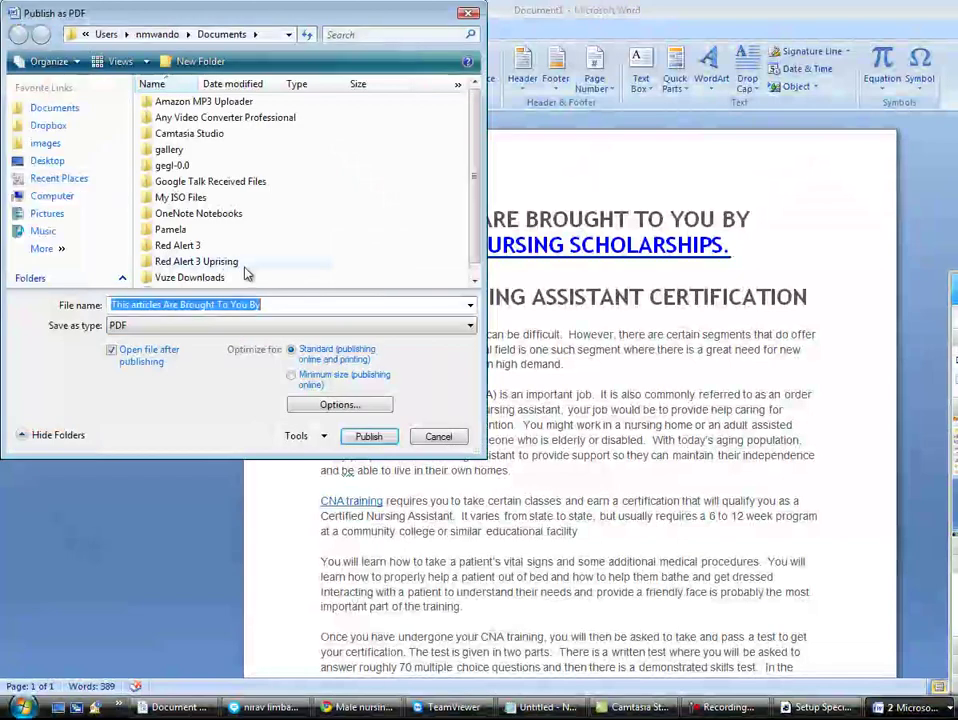
drag(106, 20, 514, 128)
click(268, 708)
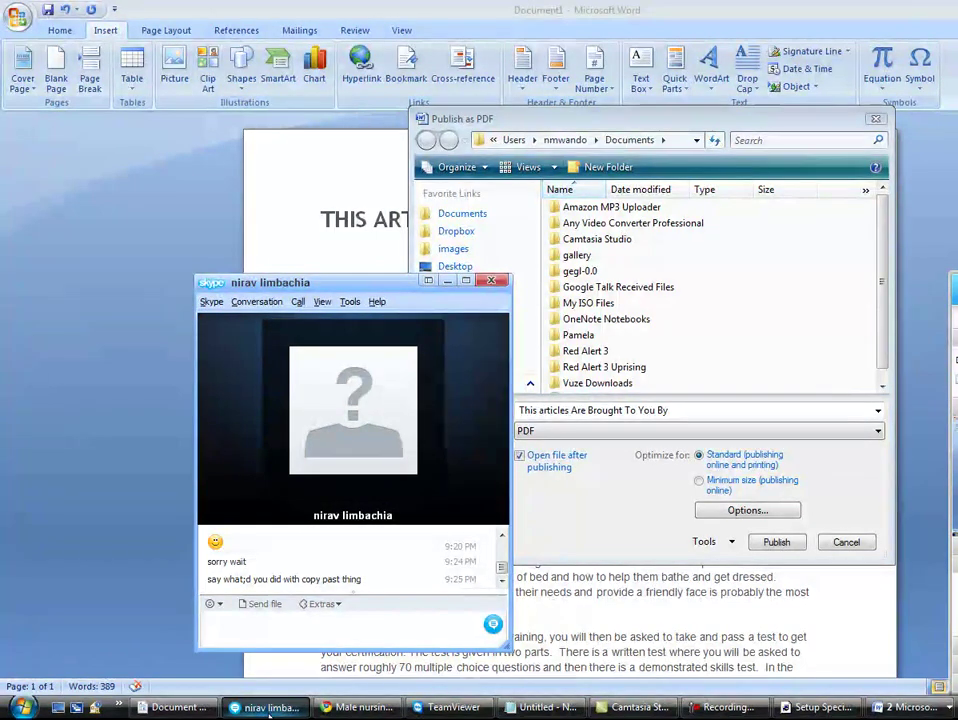
click(360, 707)
scroll(363, 403, up, 5)
scroll(363, 403, up, 10)
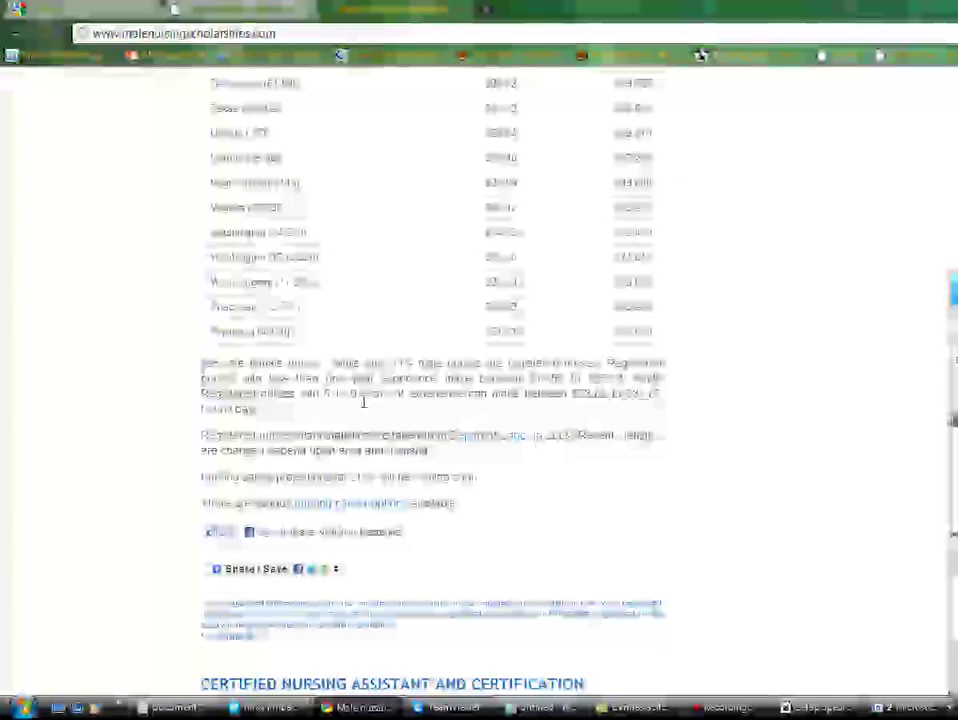
scroll(430, 380, up, 5)
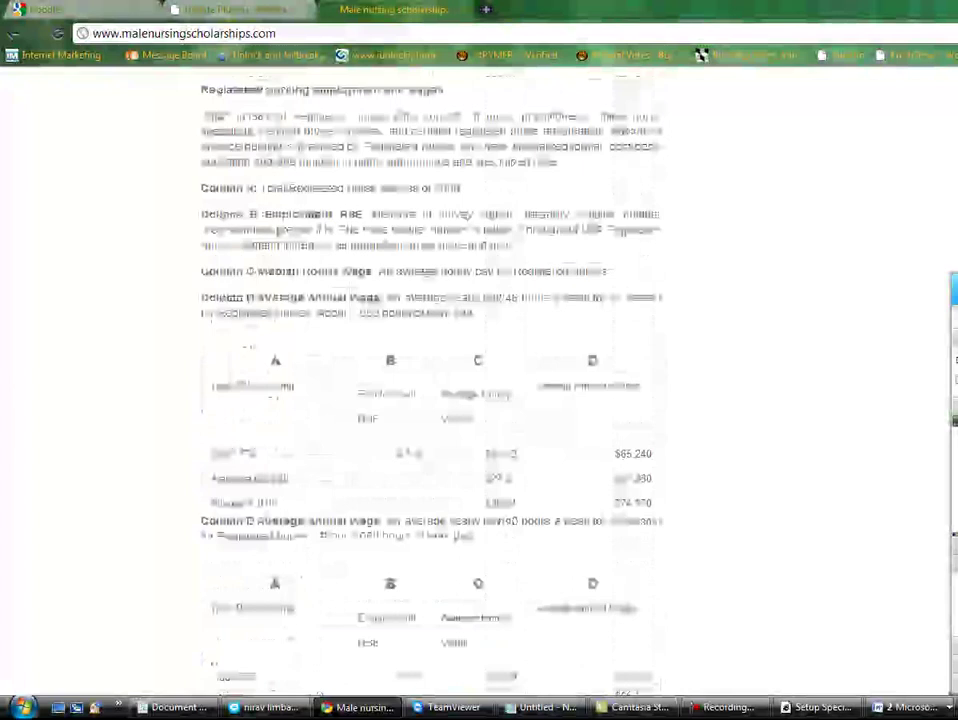
scroll(430, 400, down, 20)
right_click(268, 628)
click(295, 640)
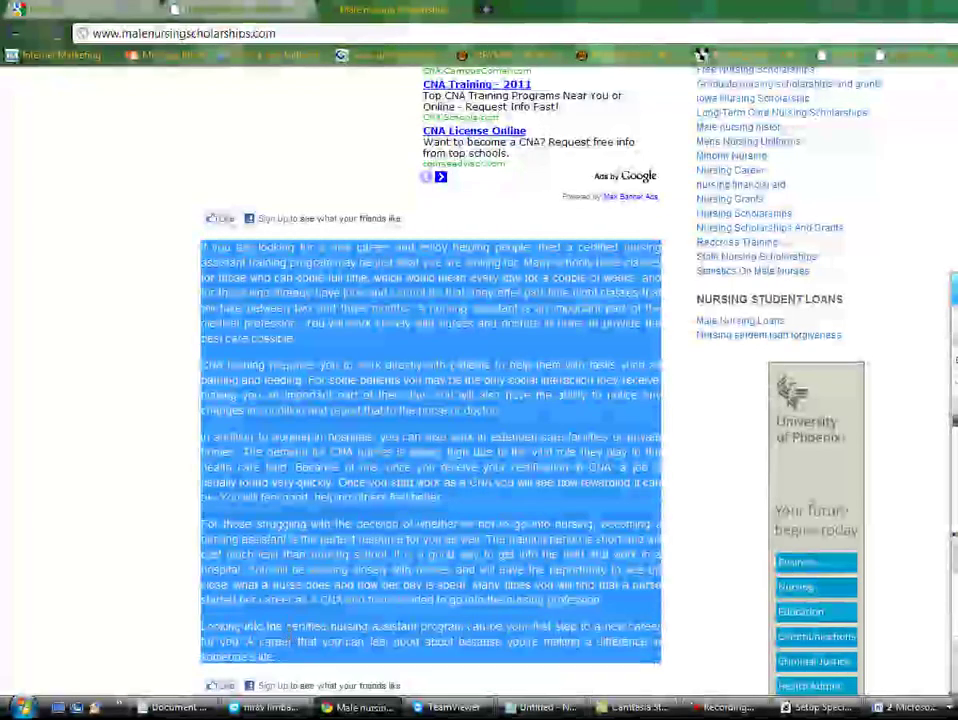
Return to the Word document, cancel the pending PDF publishing, and paste the copied article below the end of the existing text
click(895, 707)
click(905, 684)
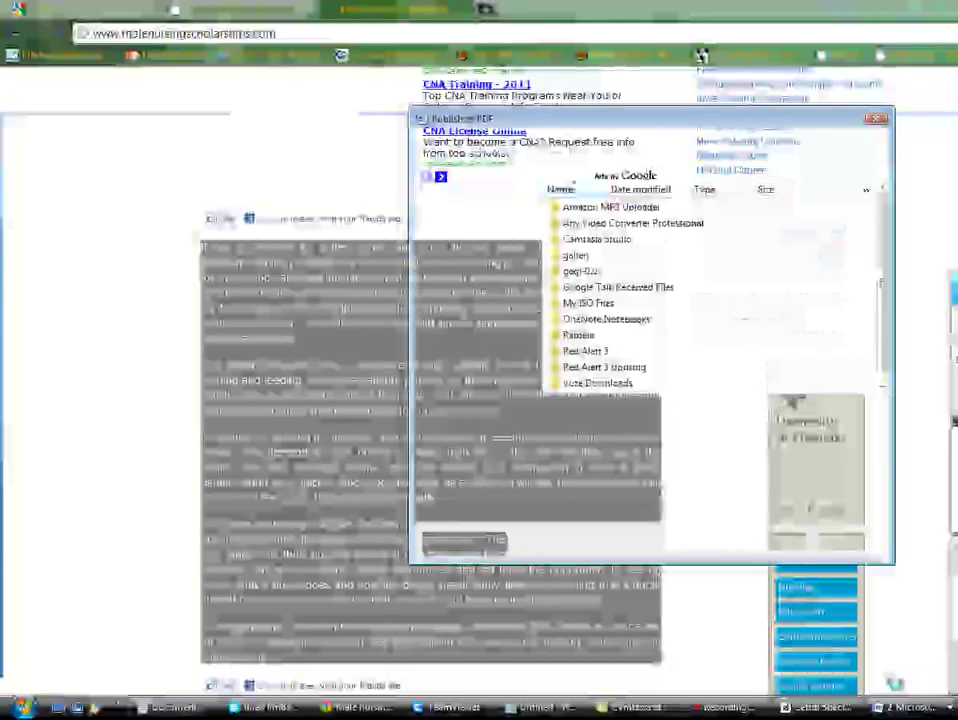
click(840, 545)
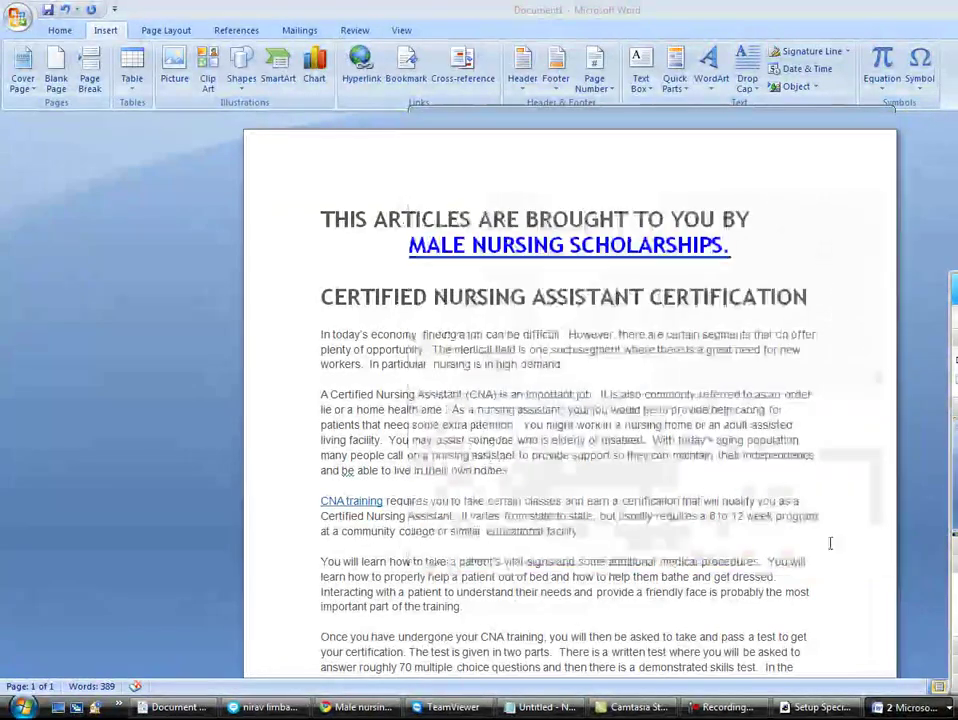
scroll(513, 530, down, 5)
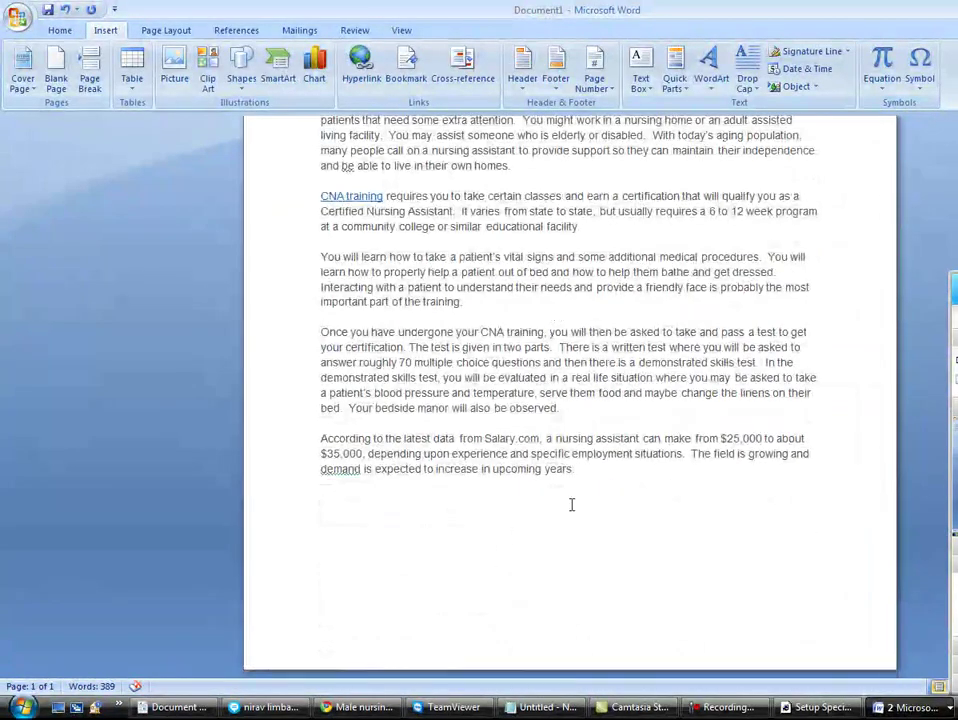
key(Return)
key(Return)
key(ctrl+v)
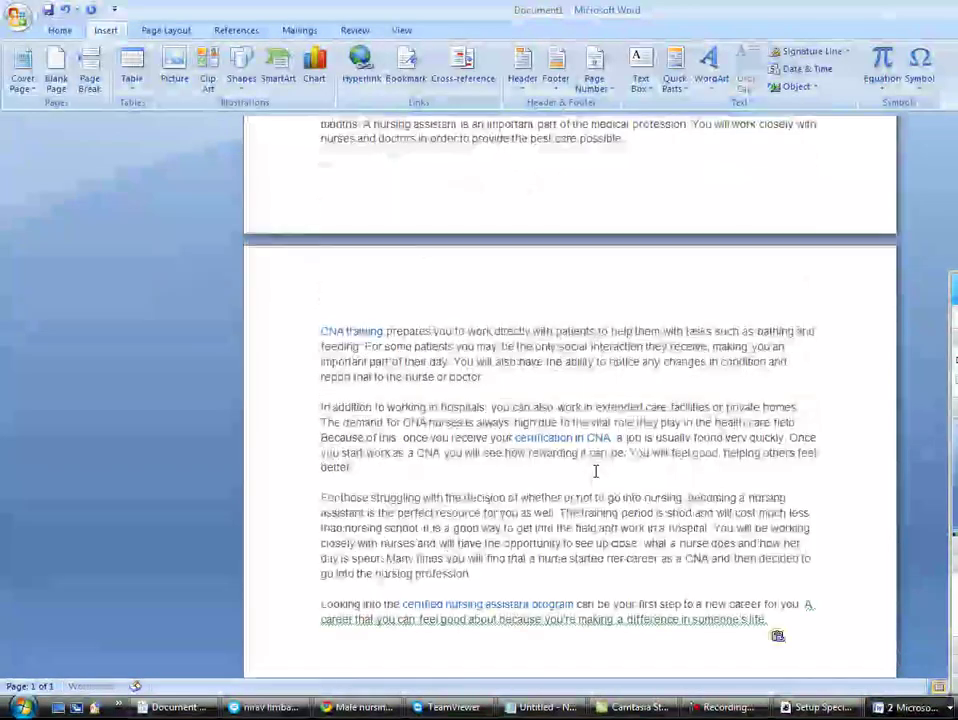
Switch to the untitled Notepad note and list "PDf file", "Word Document" and "Csv - excel sheet. Data" on separate lines
click(272, 707)
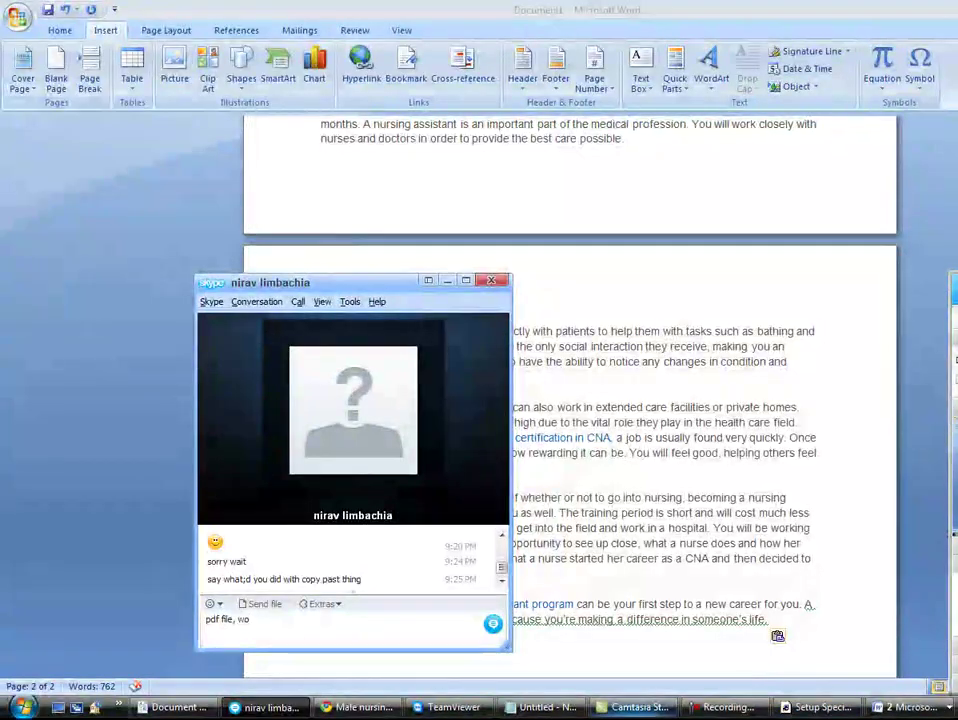
click(540, 707)
key(ctrl+v)
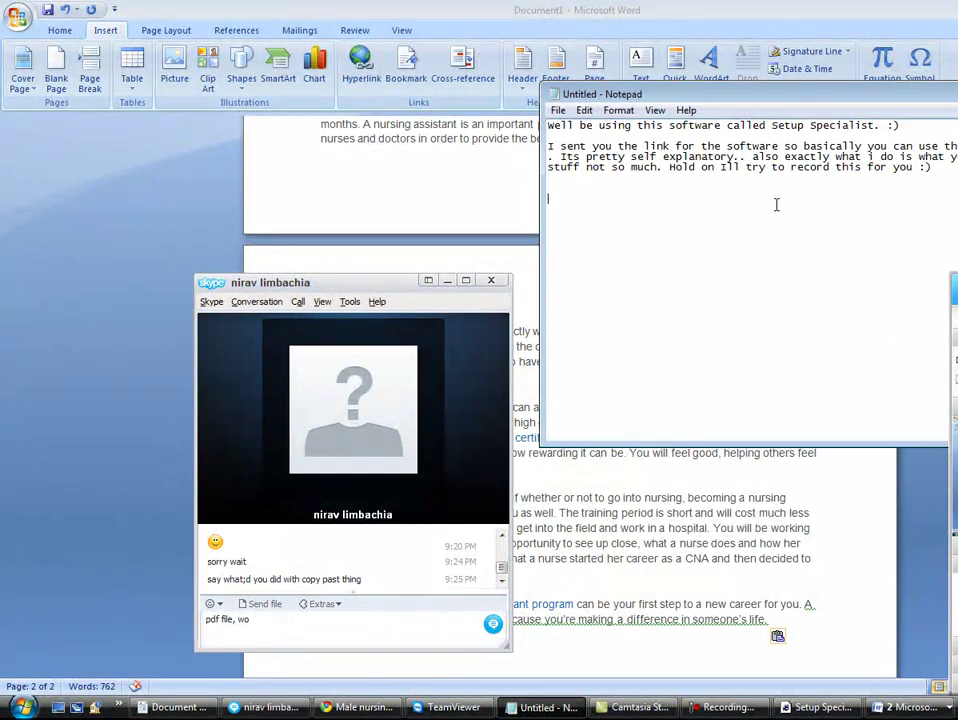
text(PDF file)
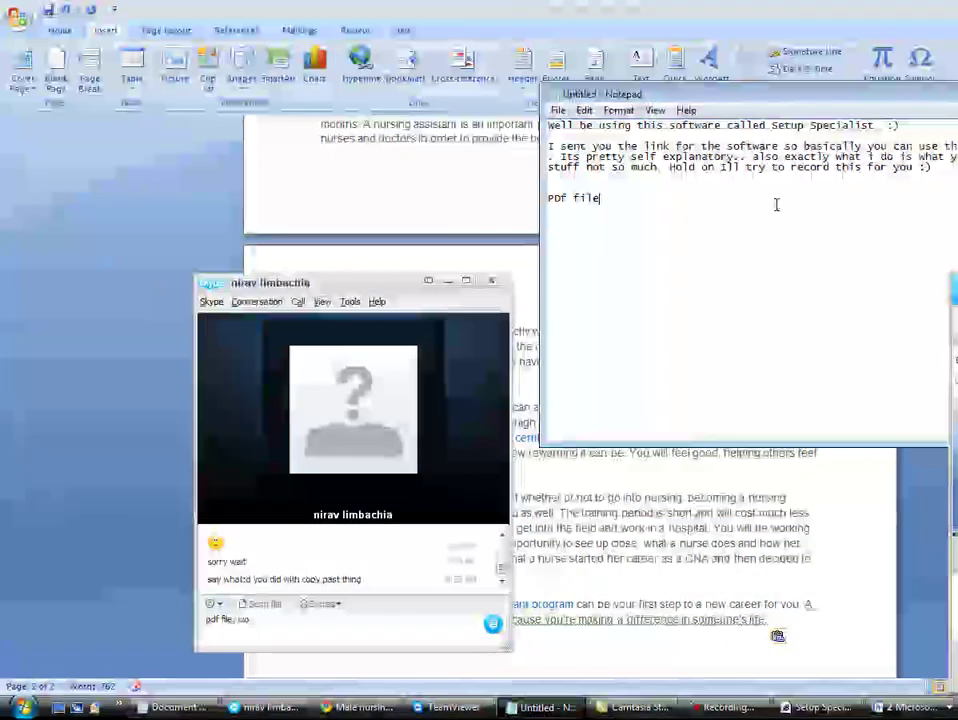
key(Return)
text(word)
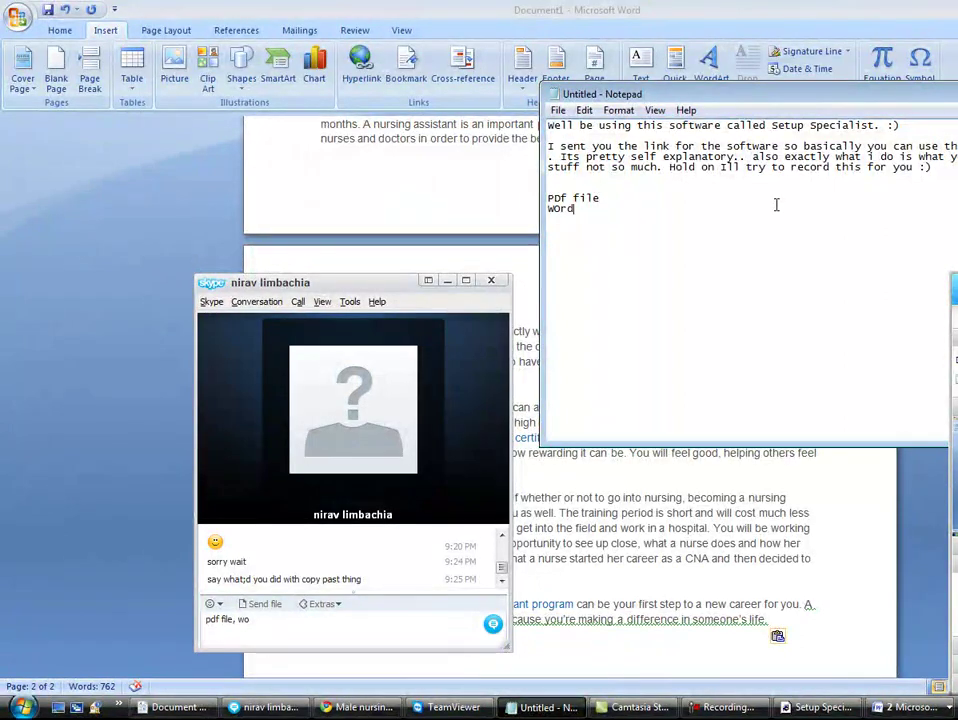
text( Document)
key(Return)
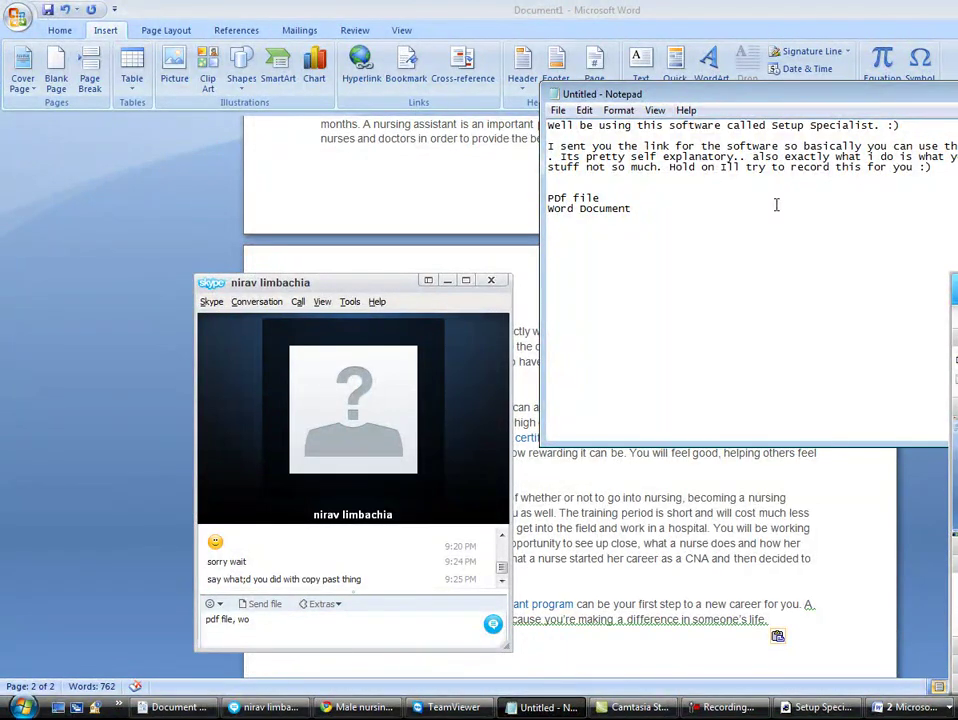
text(Csv - excel sheet. Data)
key(Return)
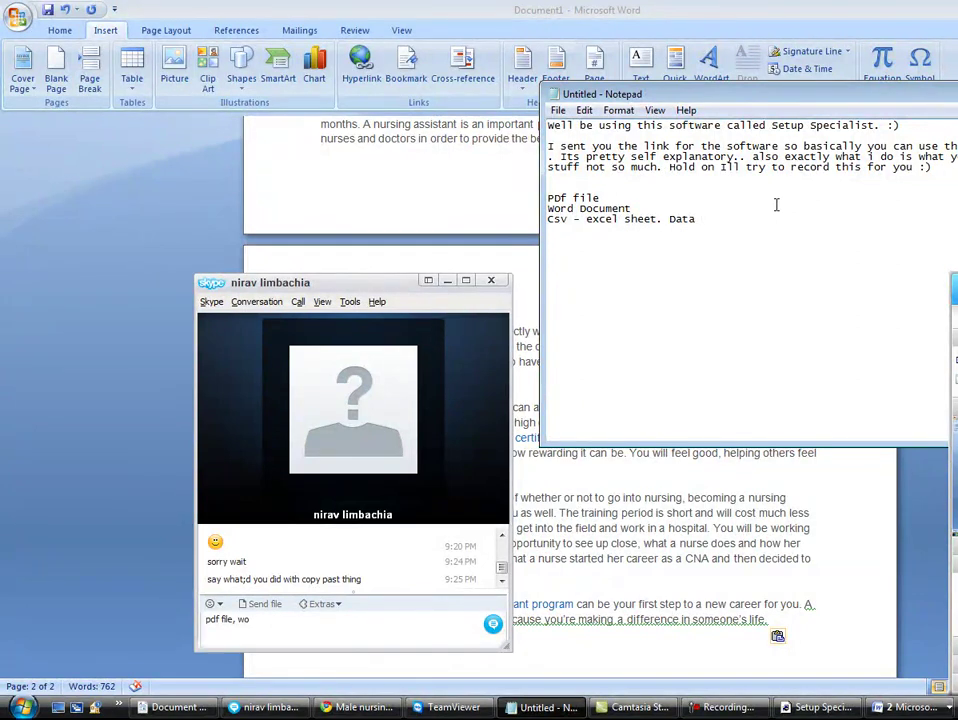
Add the line "You need that can convert to an .exe = Program." below the file type list in the note
text(You can convert to an)
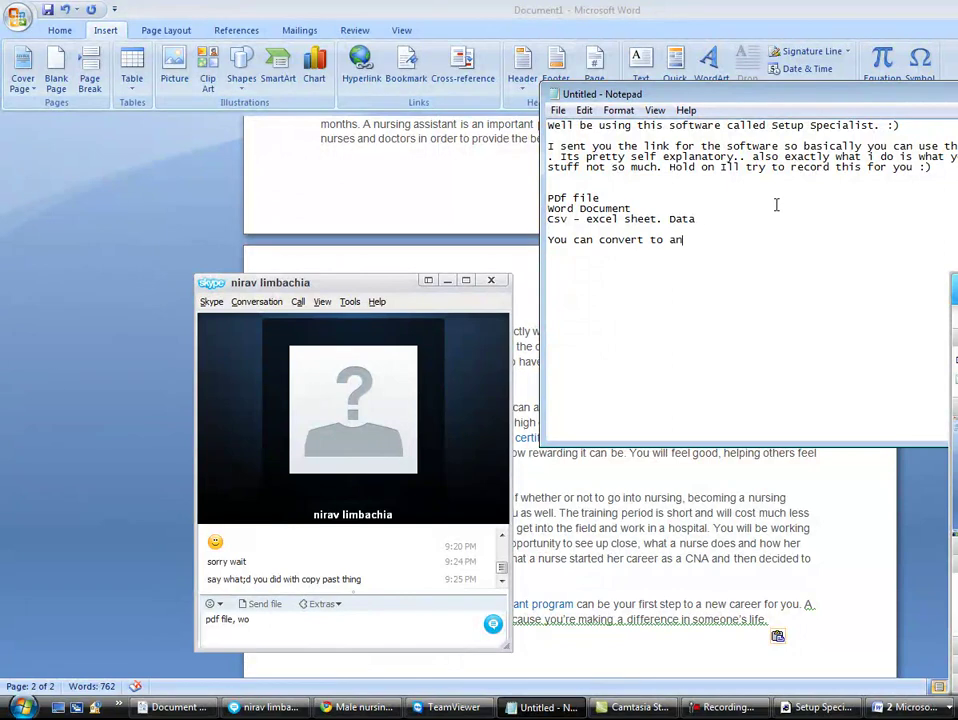
text( .exe   = Pro)
text(need that)
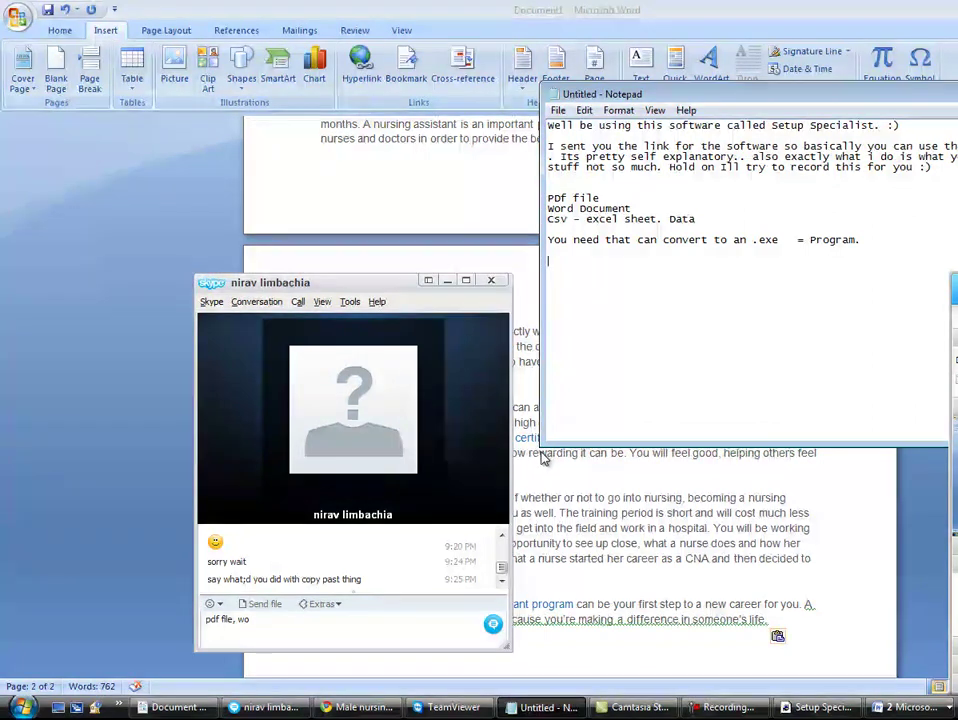
Return to the Word document and start publishing it as a PDF with the Desktop as the save location
click(560, 482)
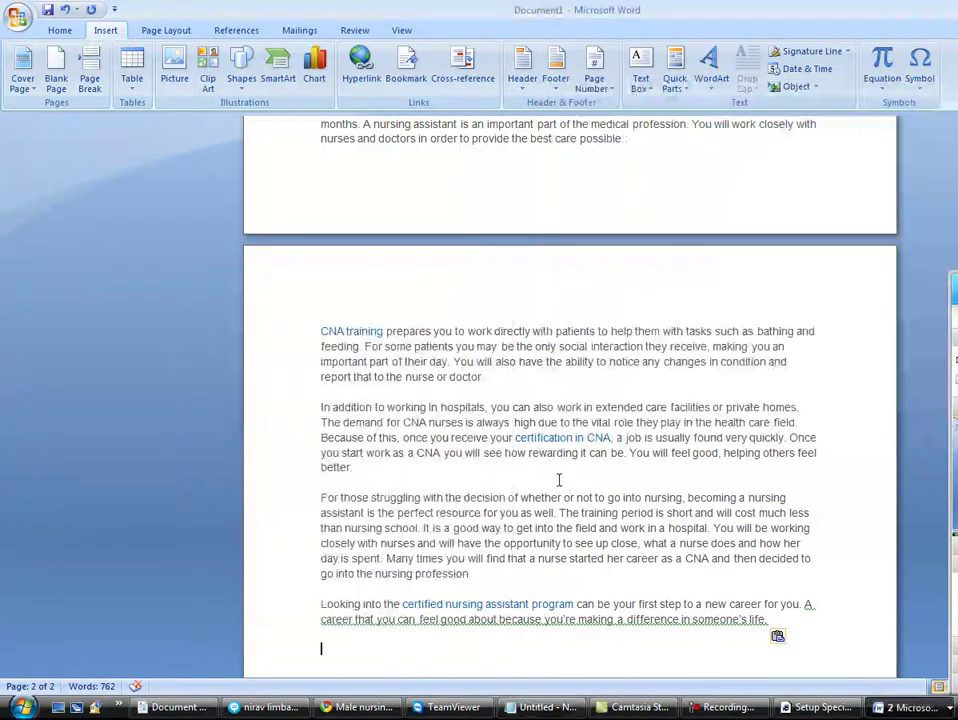
scroll(559, 480, up, 20)
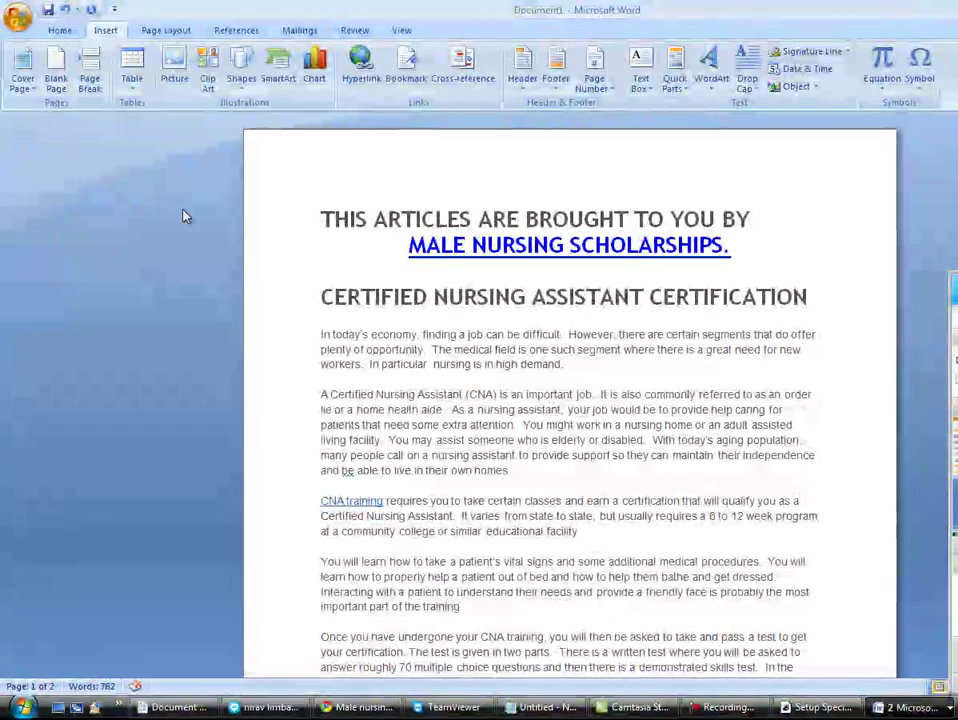
key(F12)
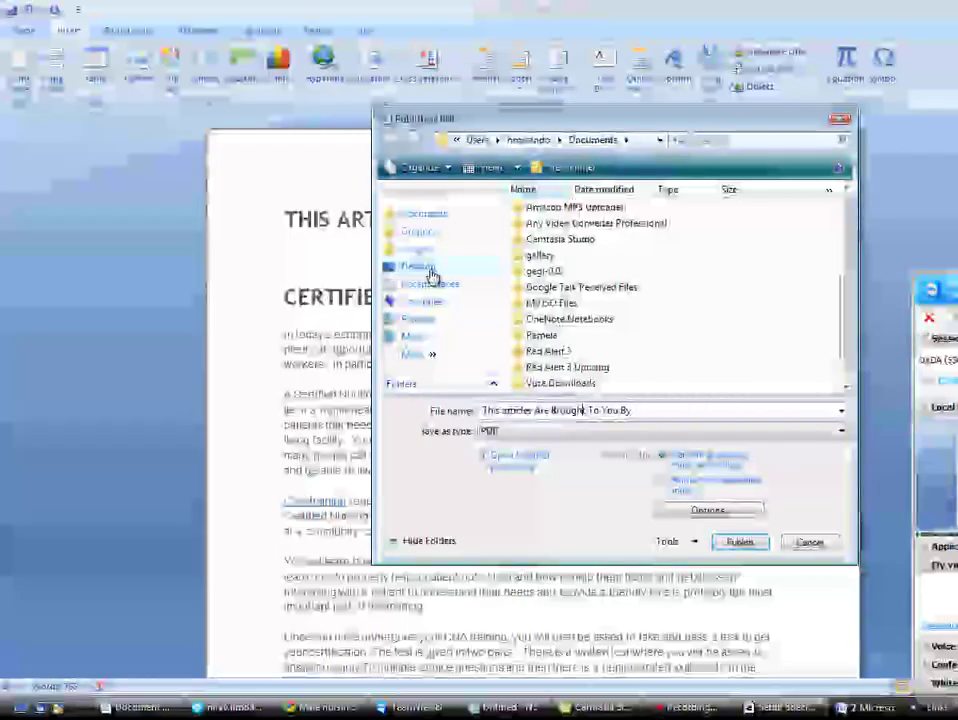
click(418, 266)
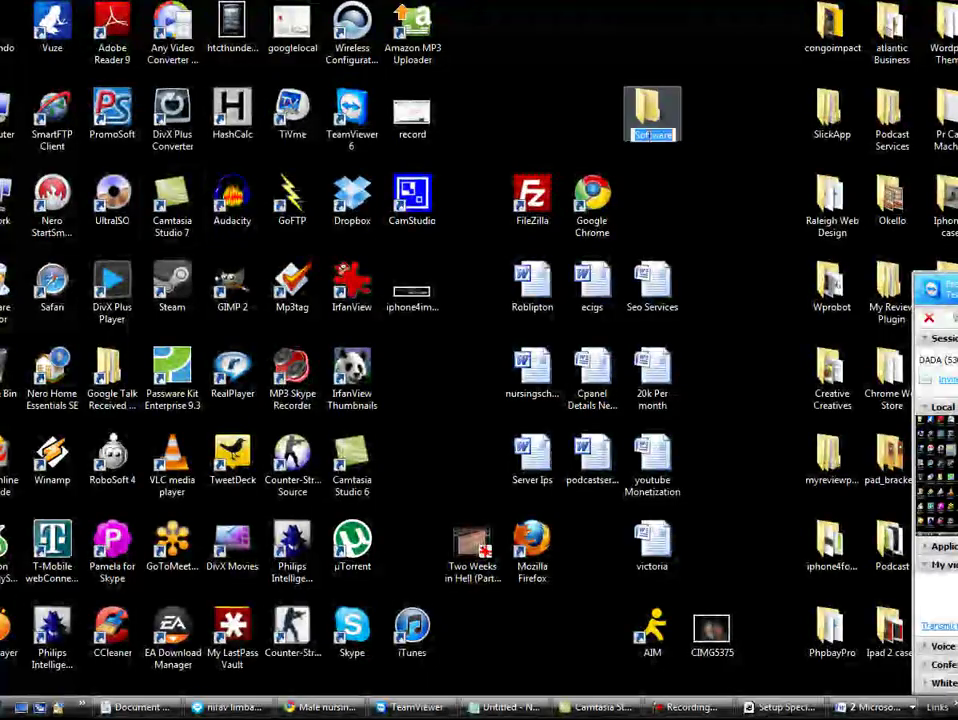
Rename the desktop Software folder to the contact's first name followed by "SOftware", and open it as the PDF's save folder
text(Nirav SOftware)
key(Return)
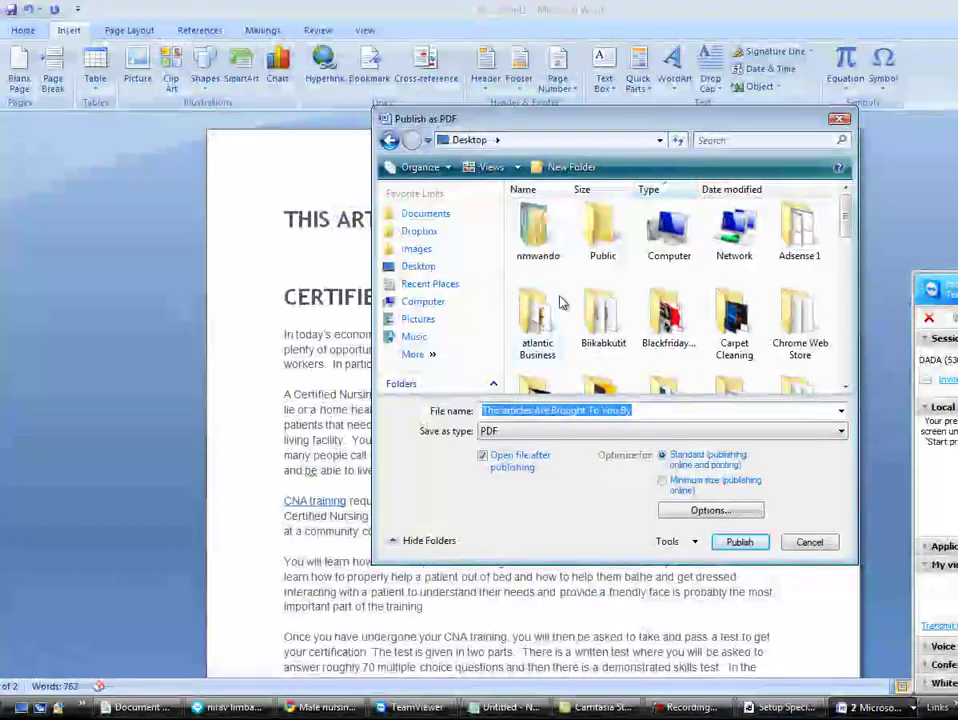
click(604, 250)
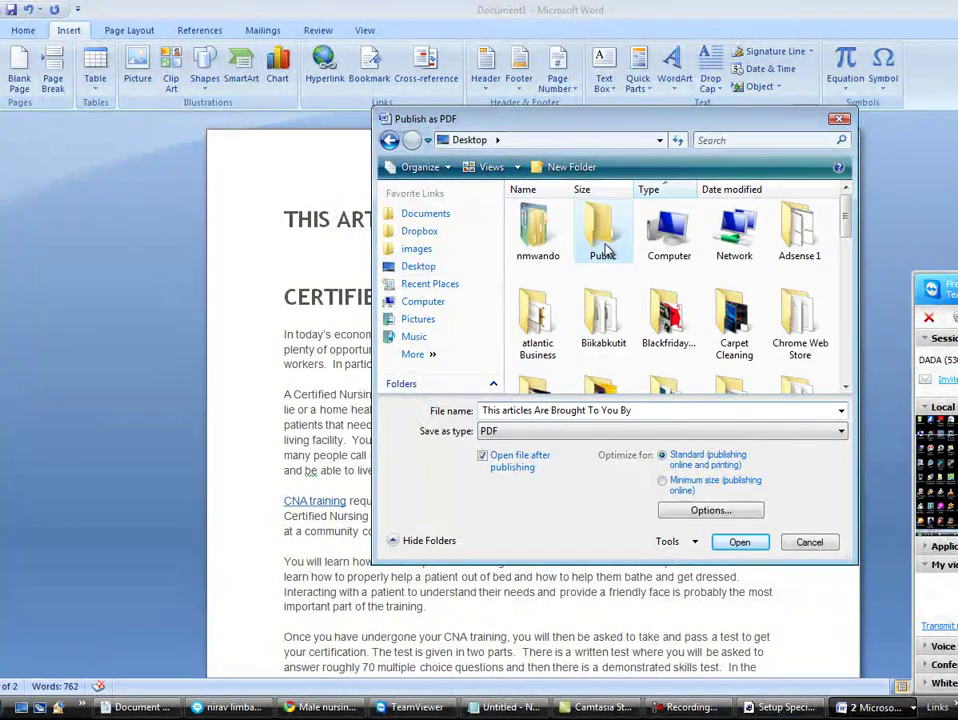
key(n)
key(n)
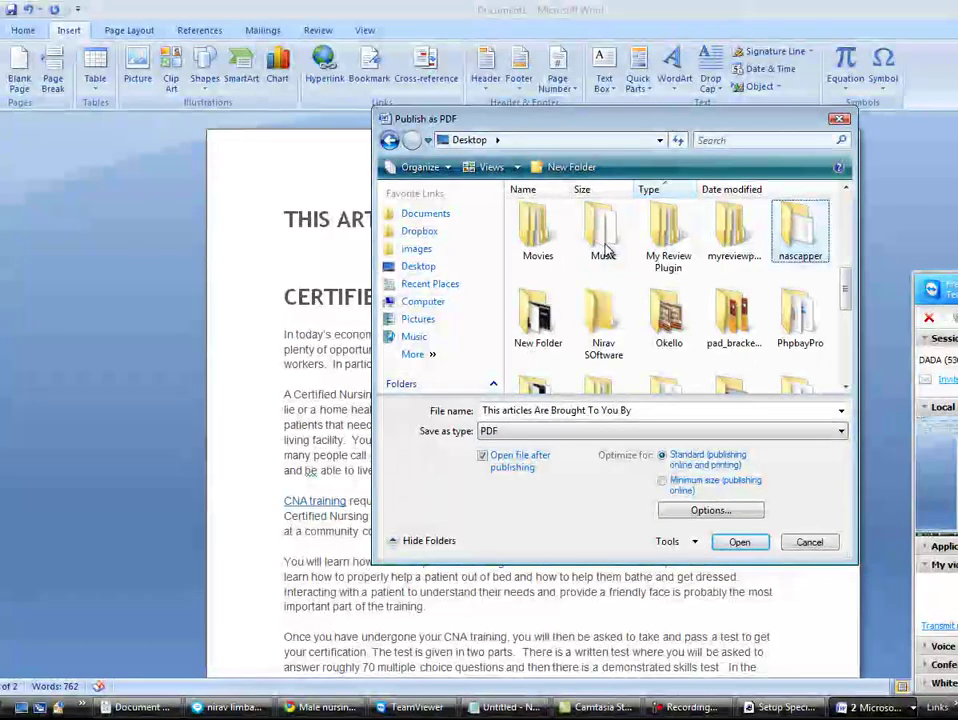
double_click(599, 304)
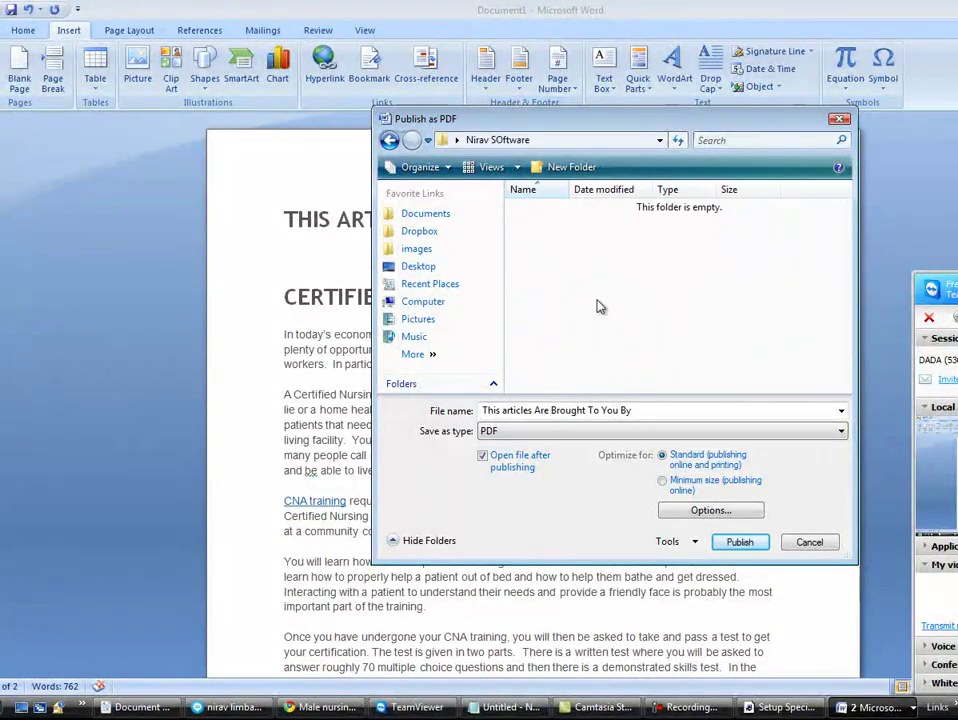
Name the PDF with the contact's first name joined to "Software", publish it, and decline the Adobe Reader update
drag(635, 410, 455, 410)
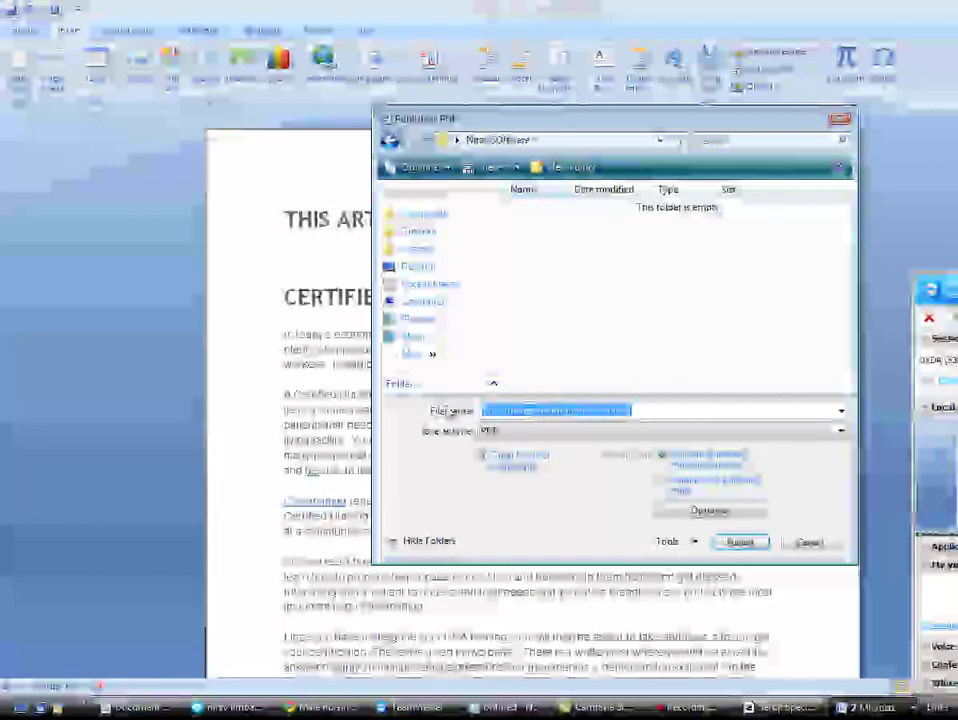
text(NiravSoftware)
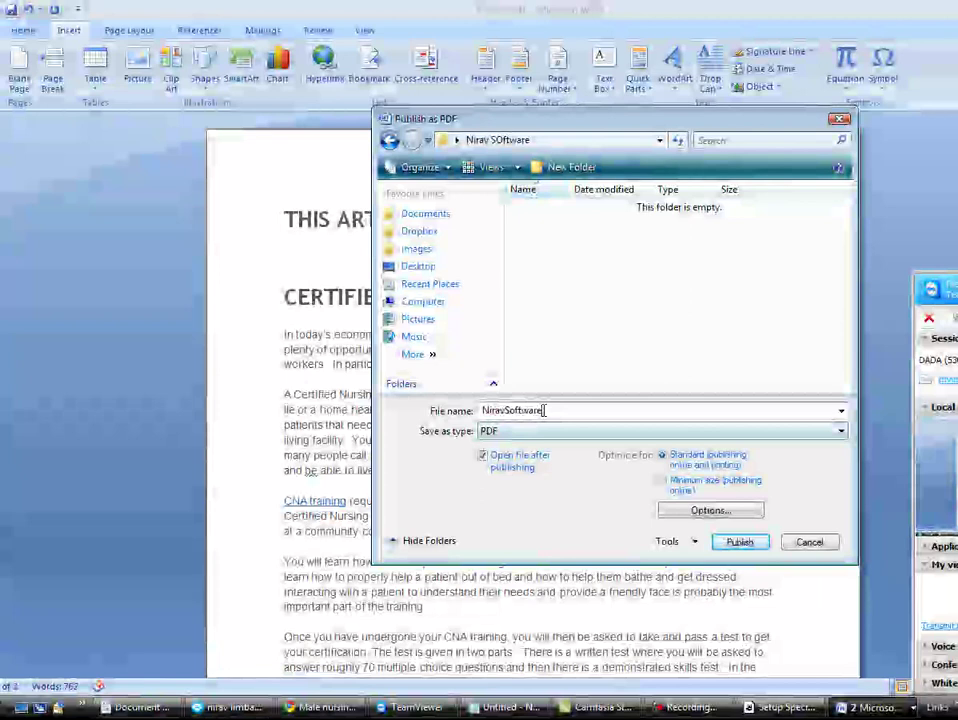
double_click(559, 410)
click(559, 410)
drag(559, 410, 464, 410)
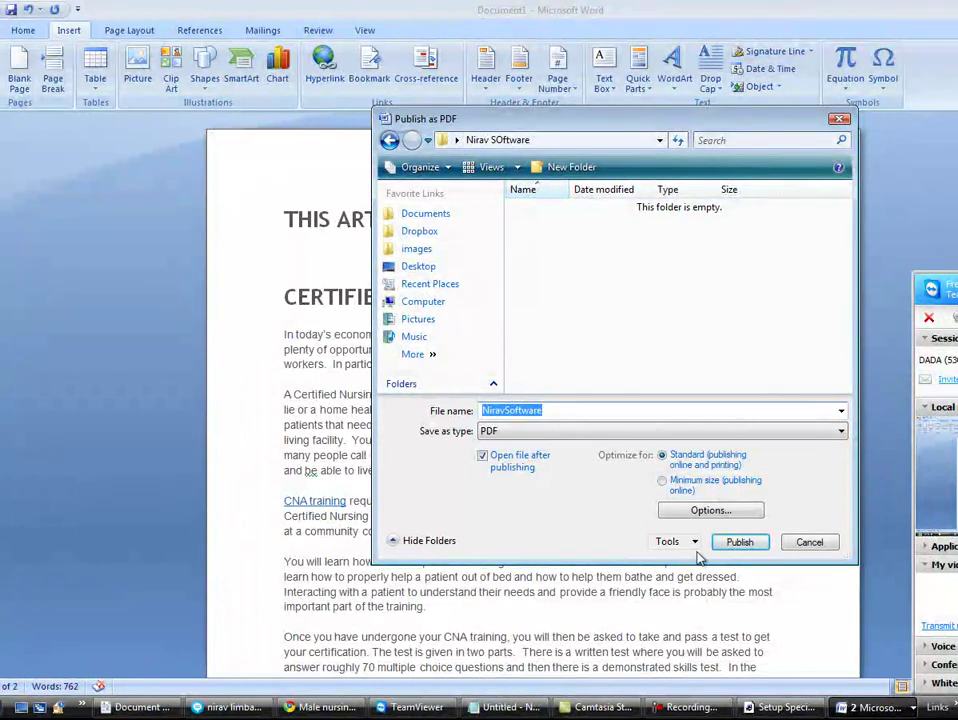
click(739, 545)
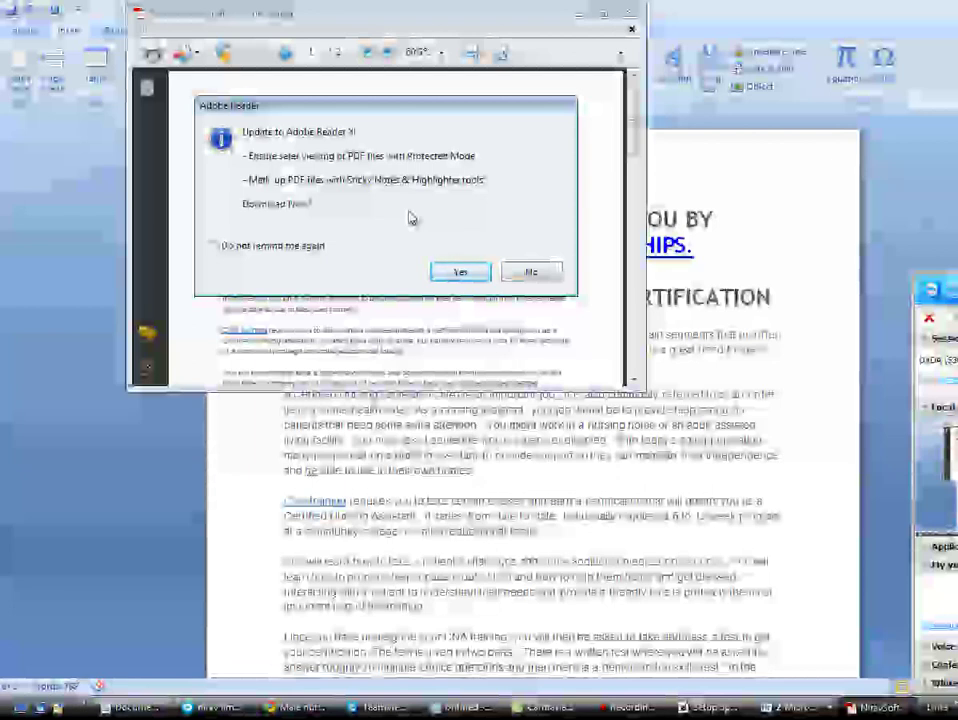
click(512, 281)
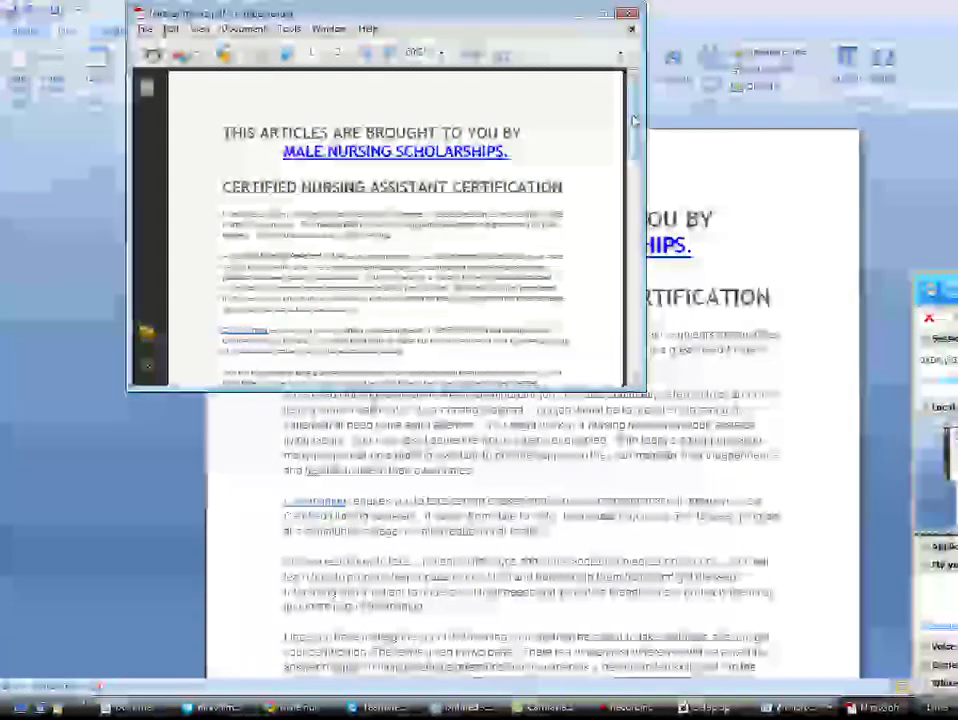
Look through the published PDF from the first page to the last and enlarge the Adobe Reader window
scroll(614, 215, down, 10)
scroll(614, 215, down, 3)
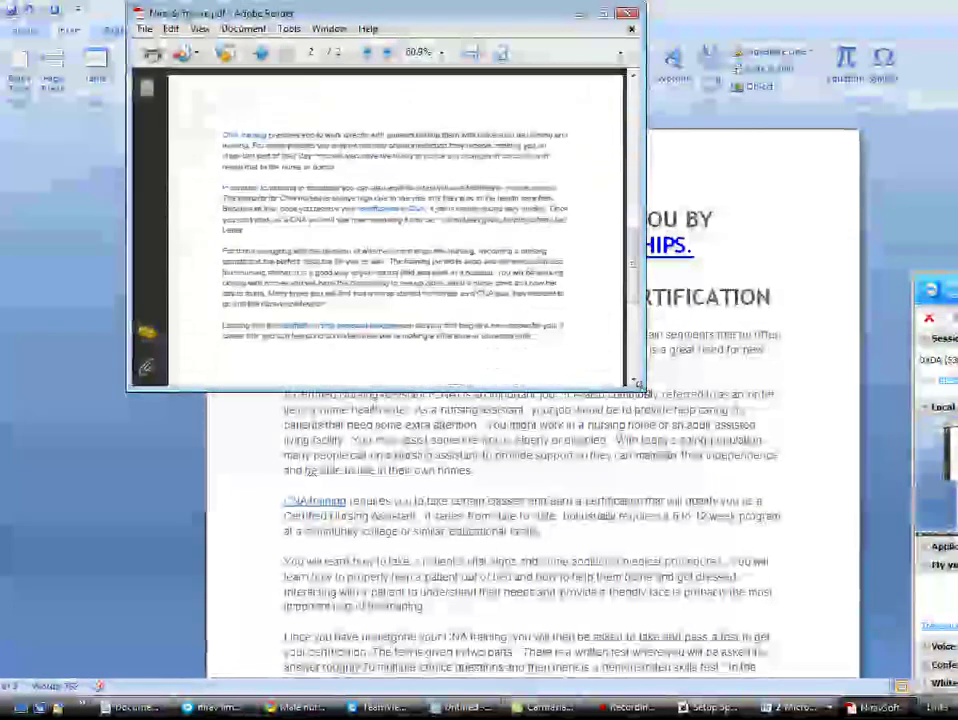
drag(644, 389, 800, 540)
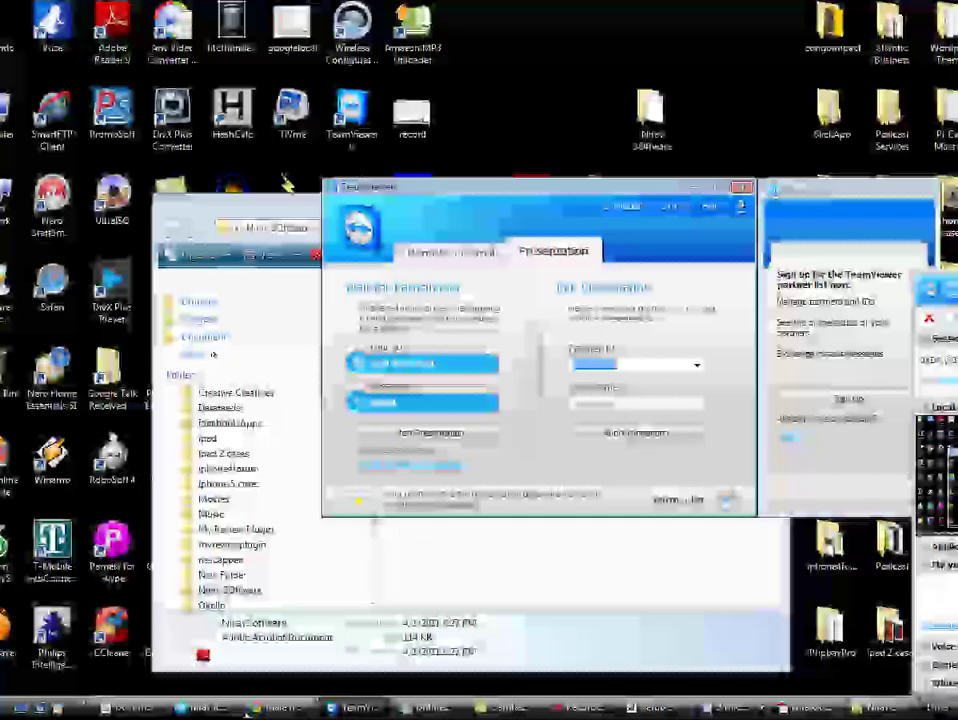
Switch to Skype to send the published PDF to the contact, and clear the unsent draft message from the chat
click(225, 706)
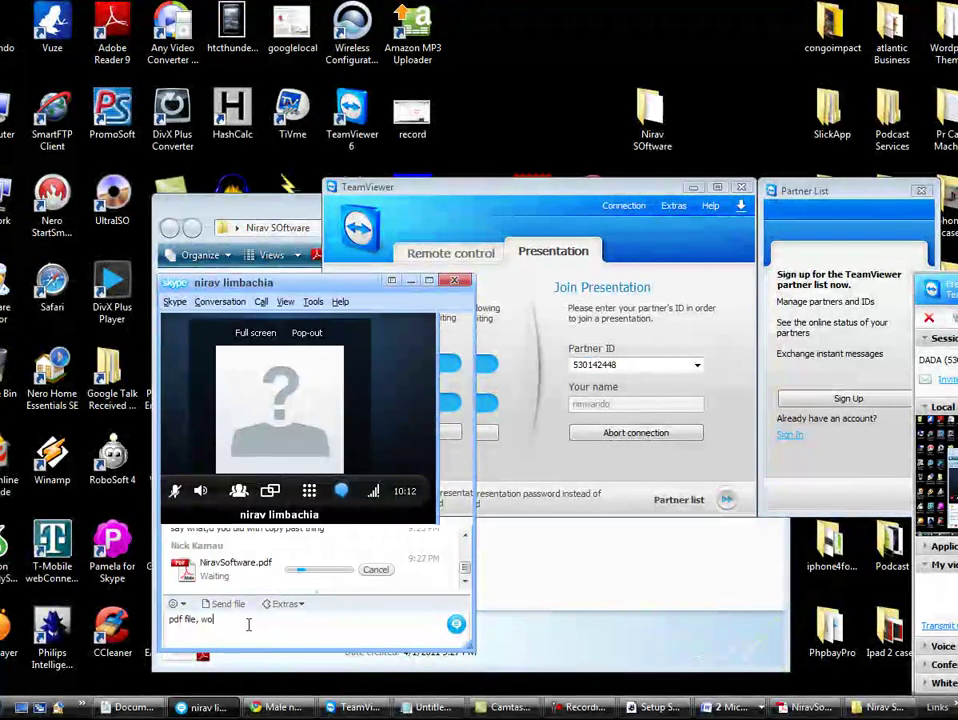
click(689, 188)
click(693, 187)
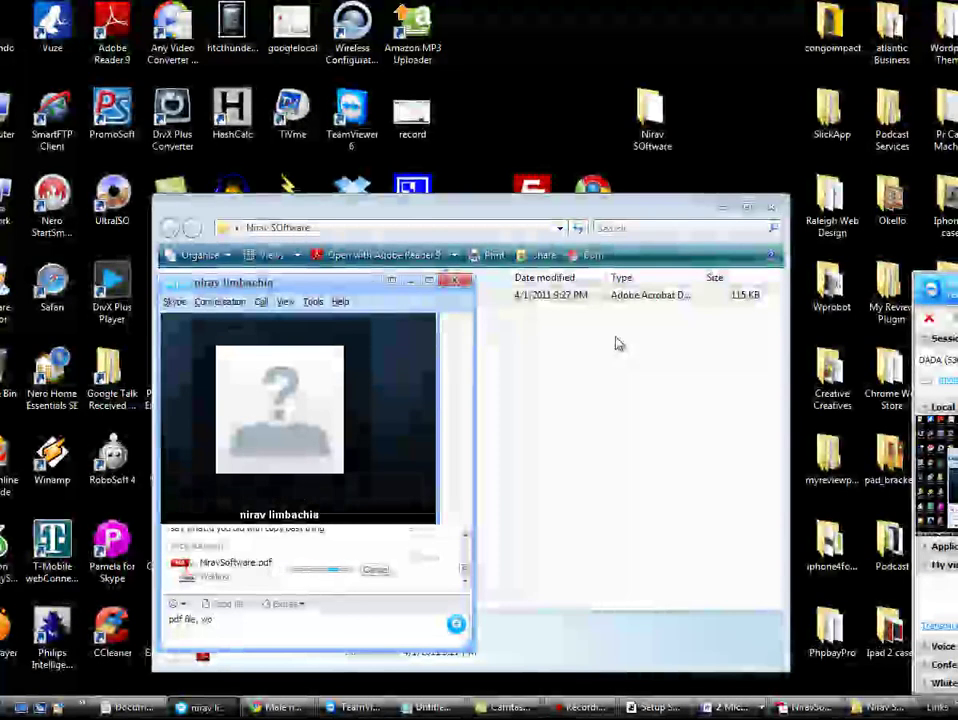
triple_click(190, 622)
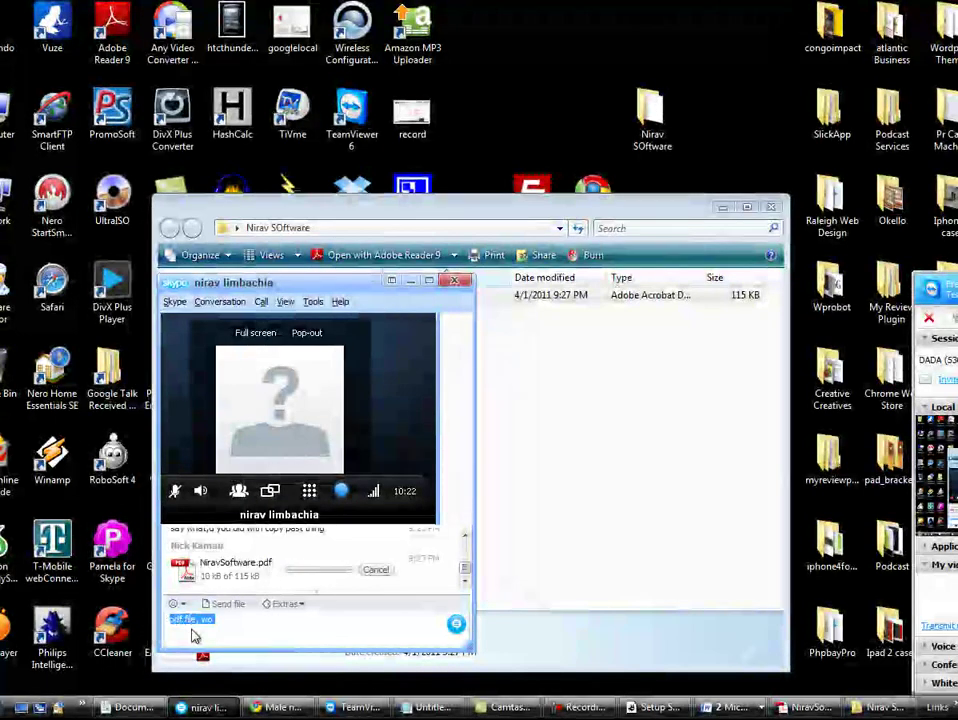
key(BackSpace)
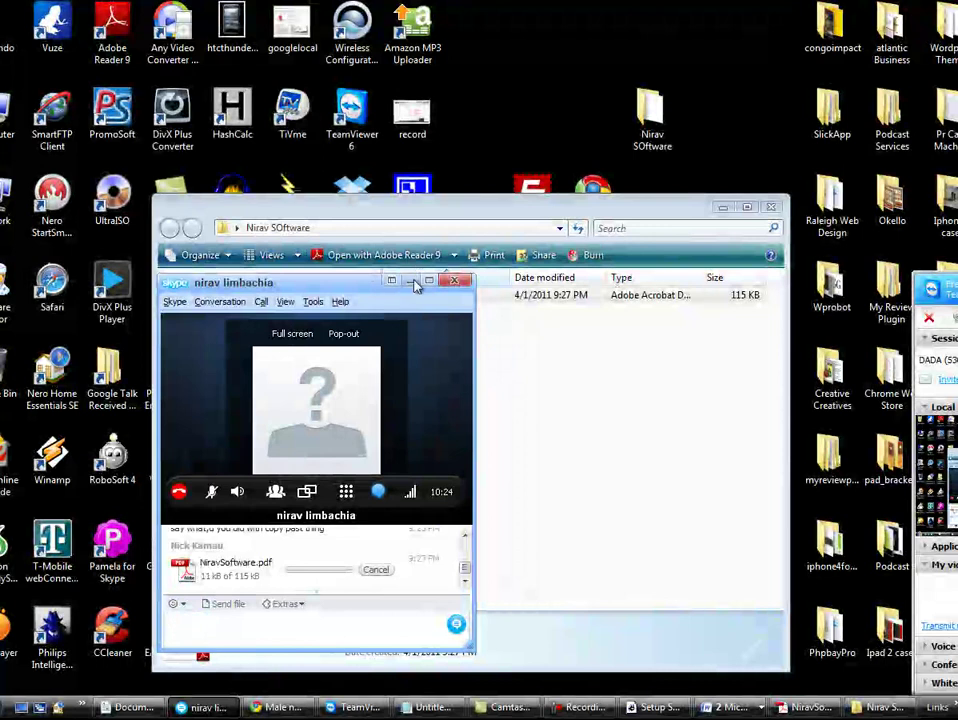
Close the PDF's folder window and minimize the Skype chat to clear the desktop
click(415, 284)
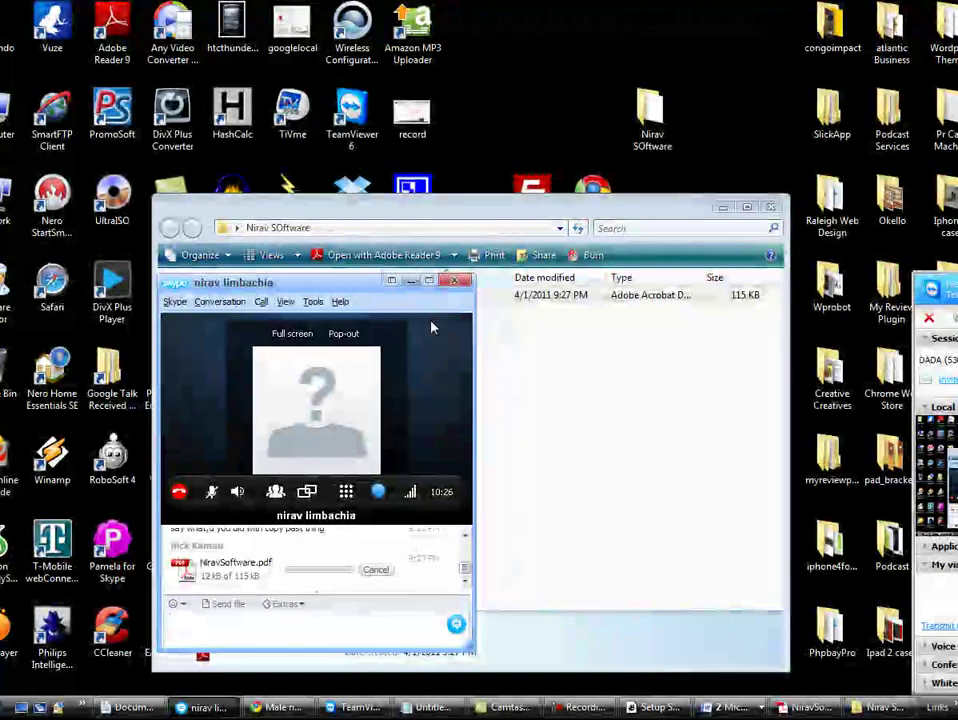
click(772, 208)
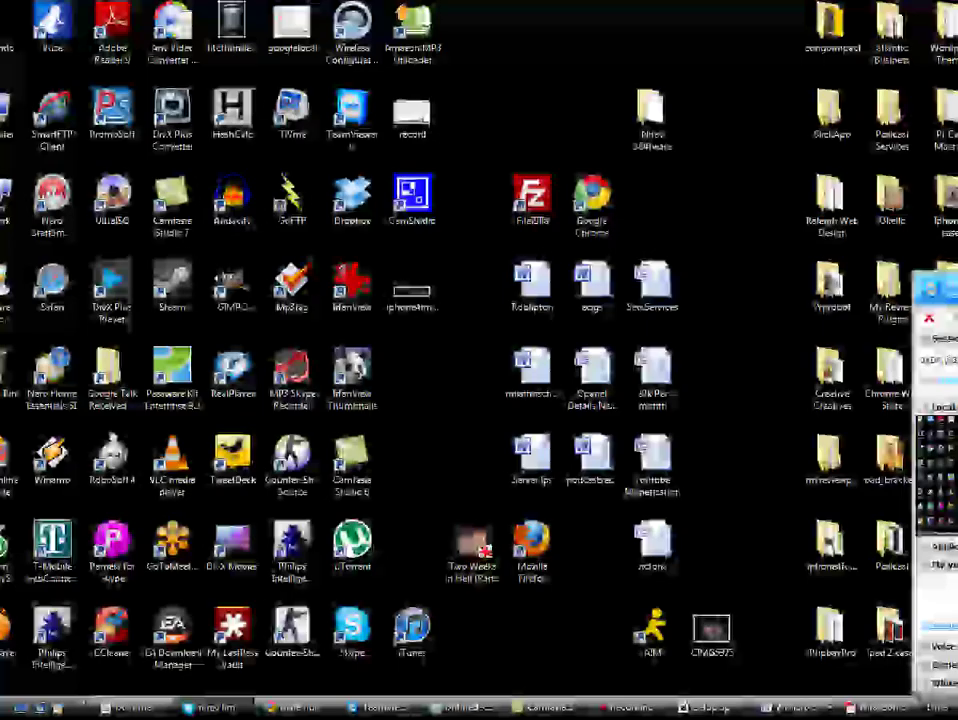
click(212, 707)
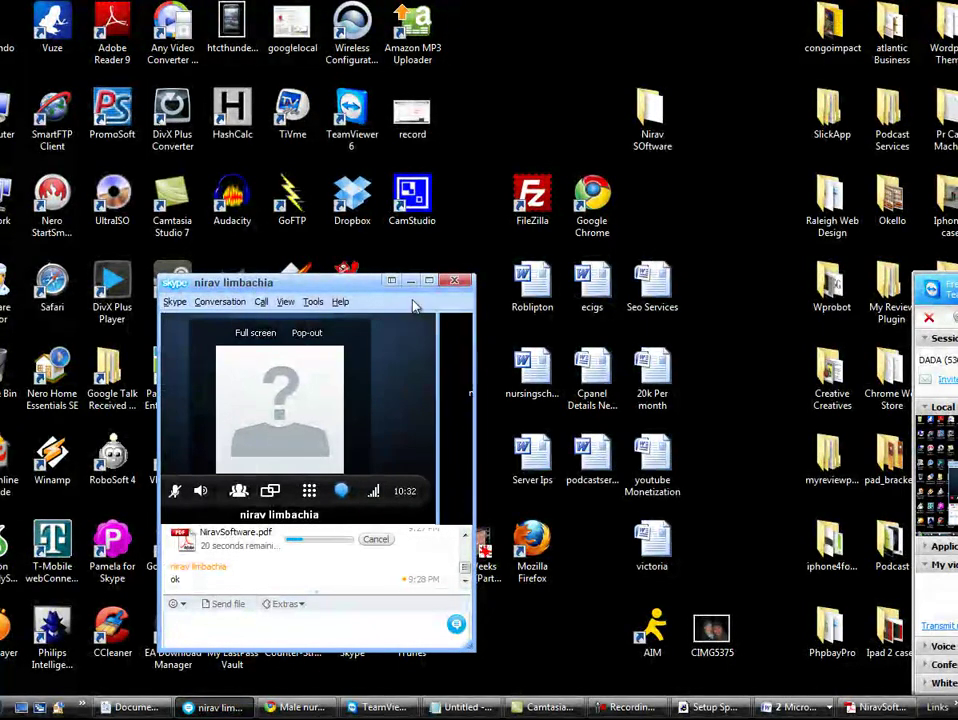
click(410, 281)
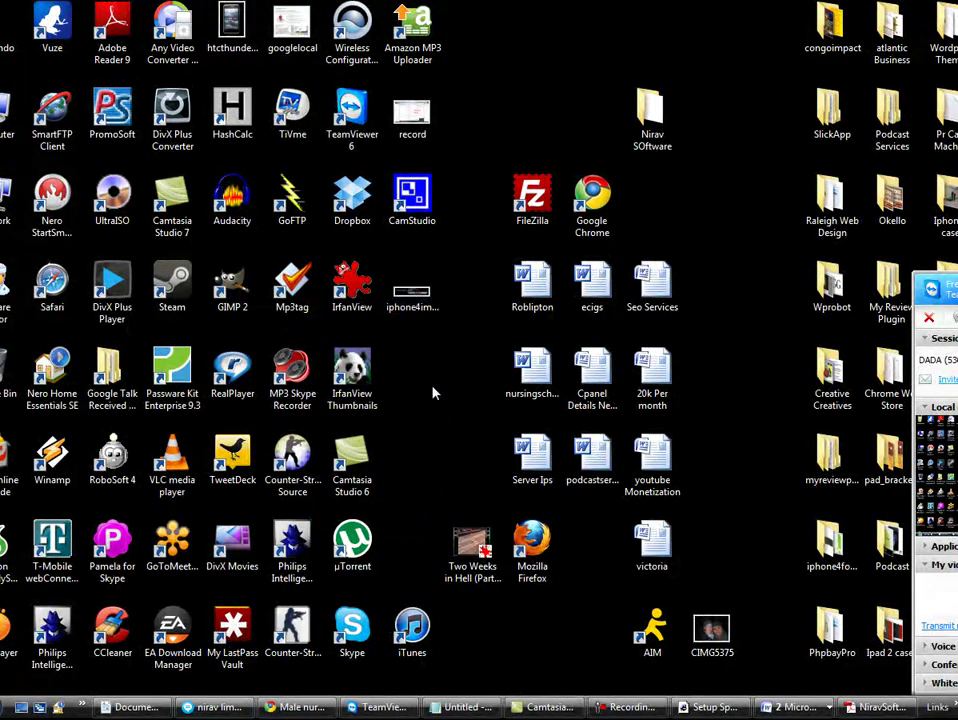
Return to the untitled Setup Specialist project and close it without saving
click(462, 707)
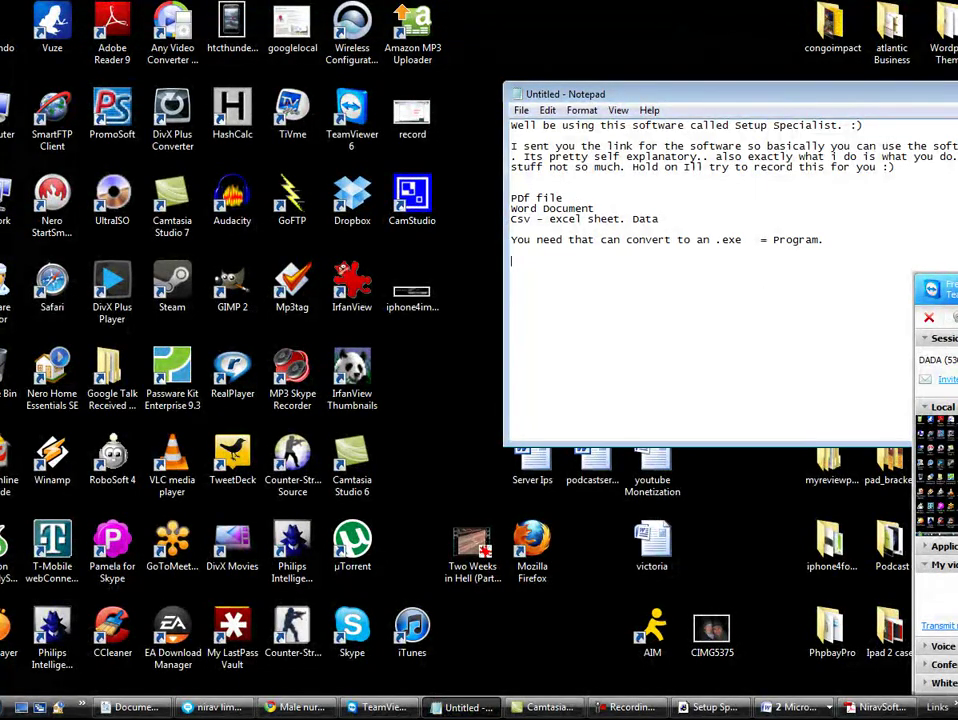
key(super+d)
key(alt+Tab)
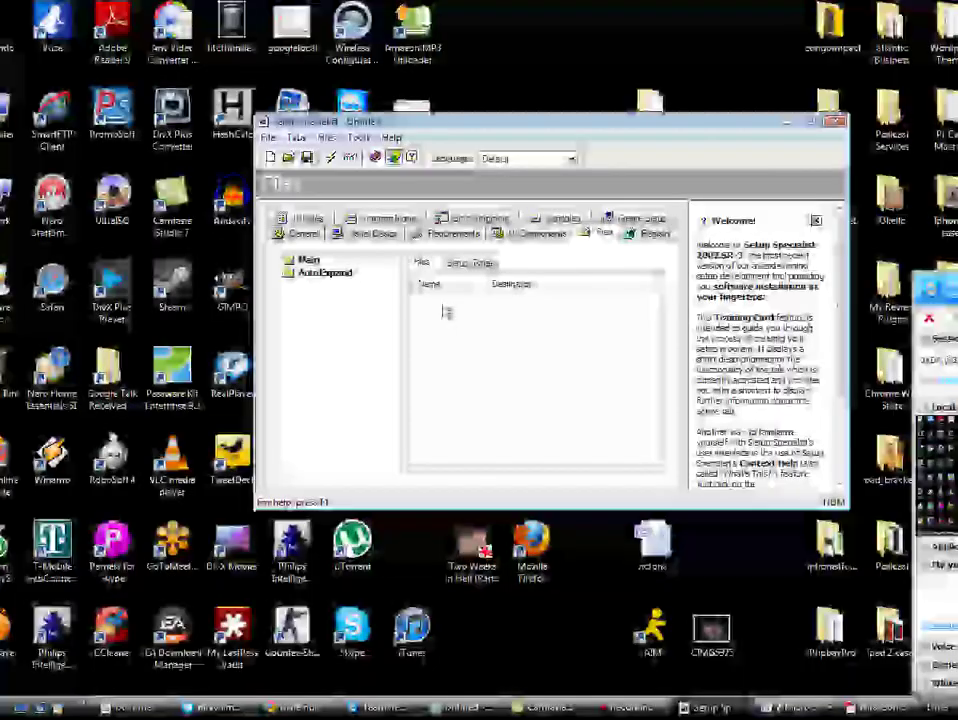
key(alt+F4)
click(566, 355)
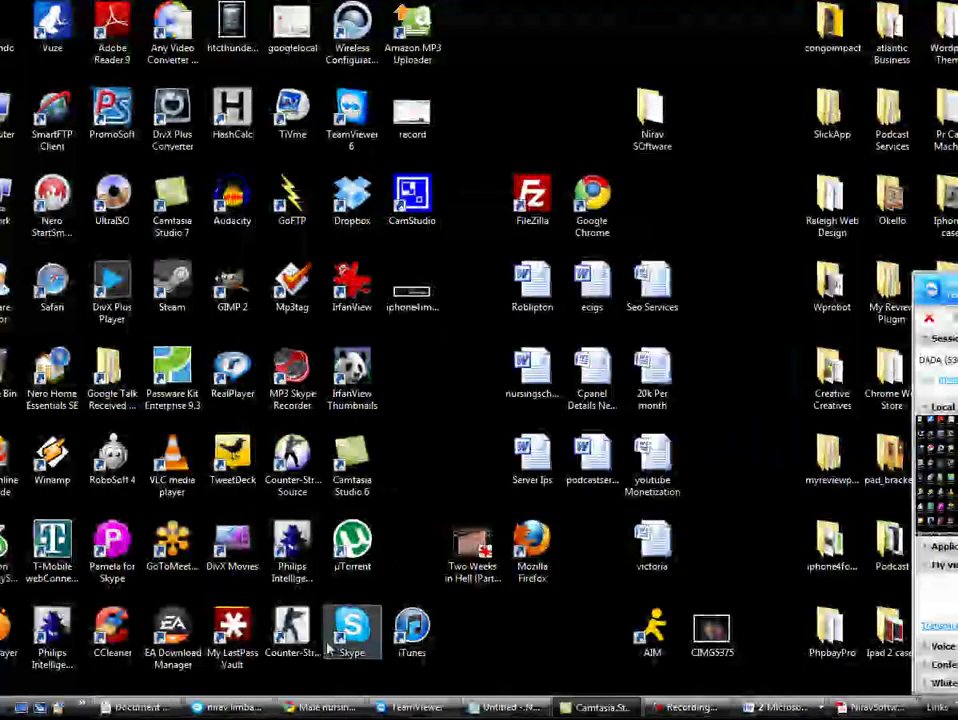
Search the installed programs for "specialist", relaunch Setup Specialist, and create a new project
key(super)
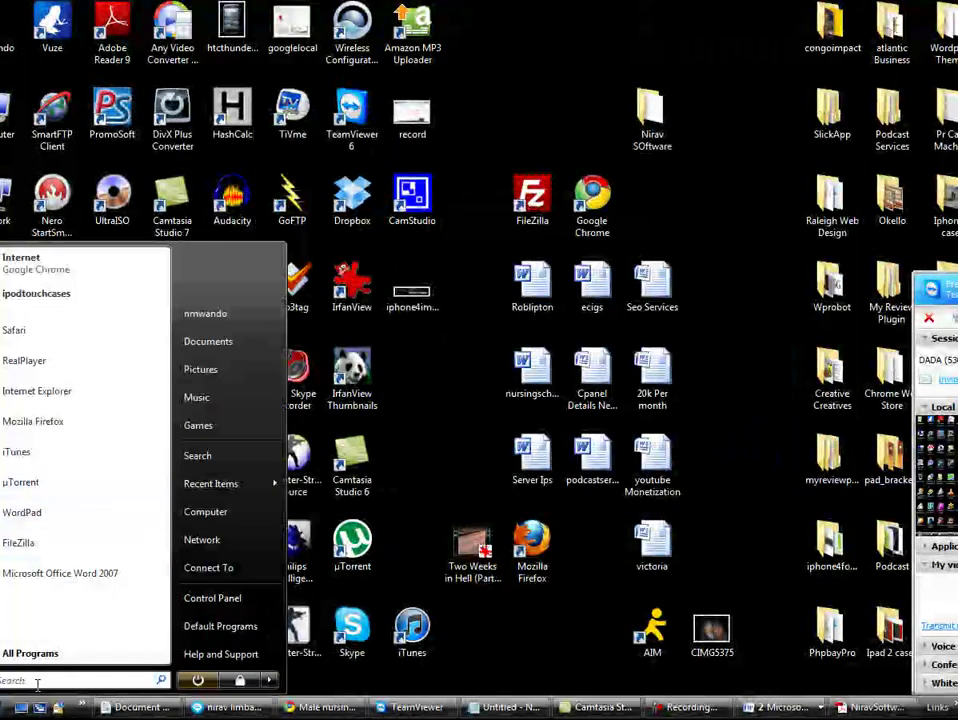
text(spe)
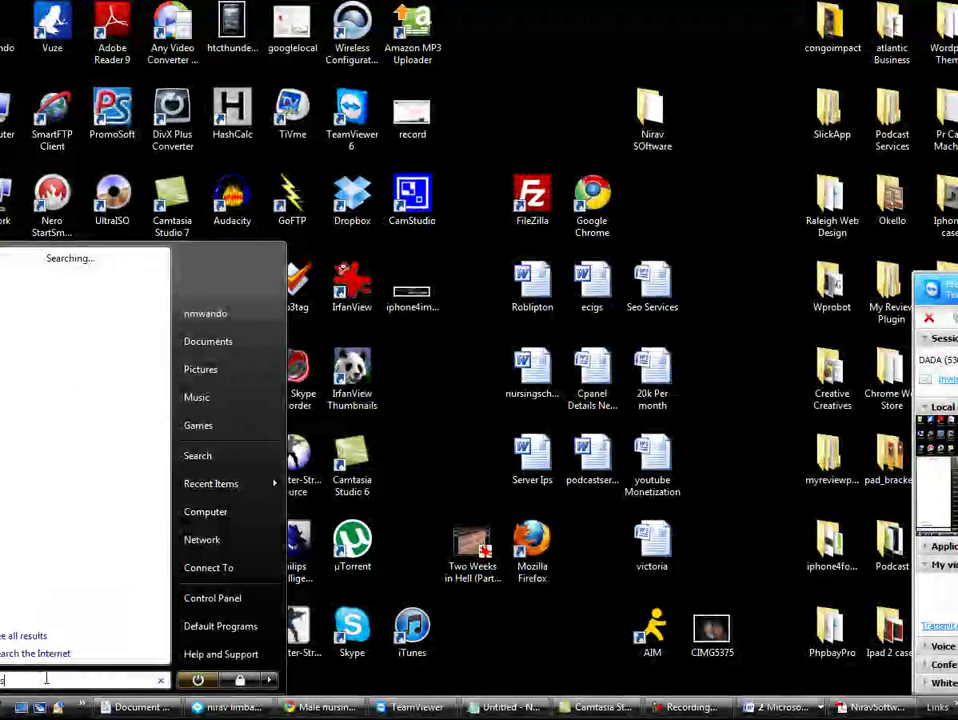
text(cialist)
key(Return)
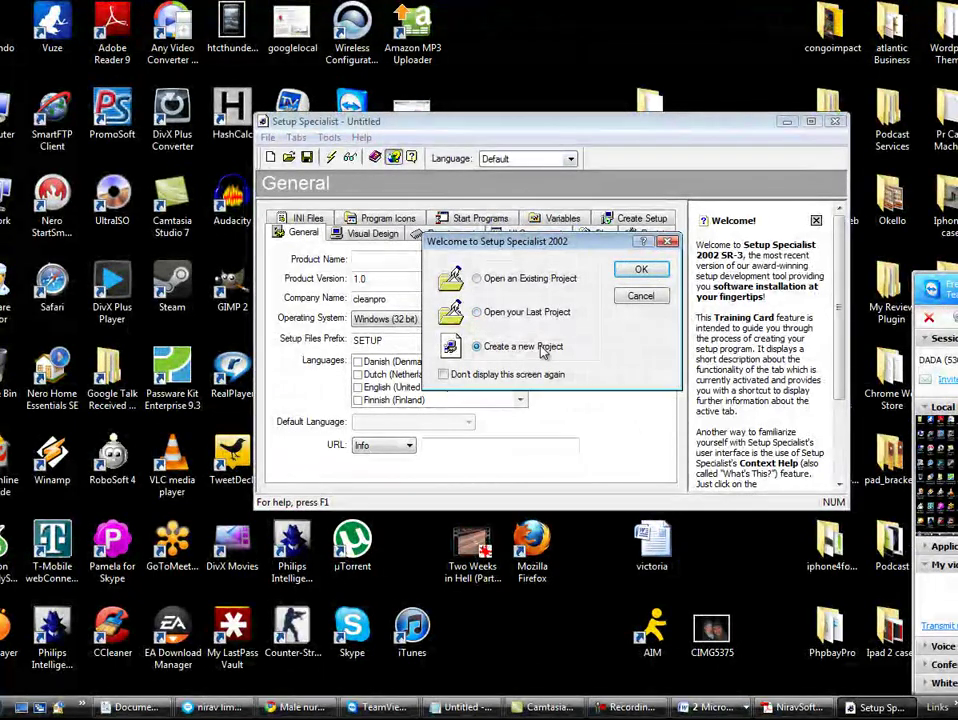
click(636, 277)
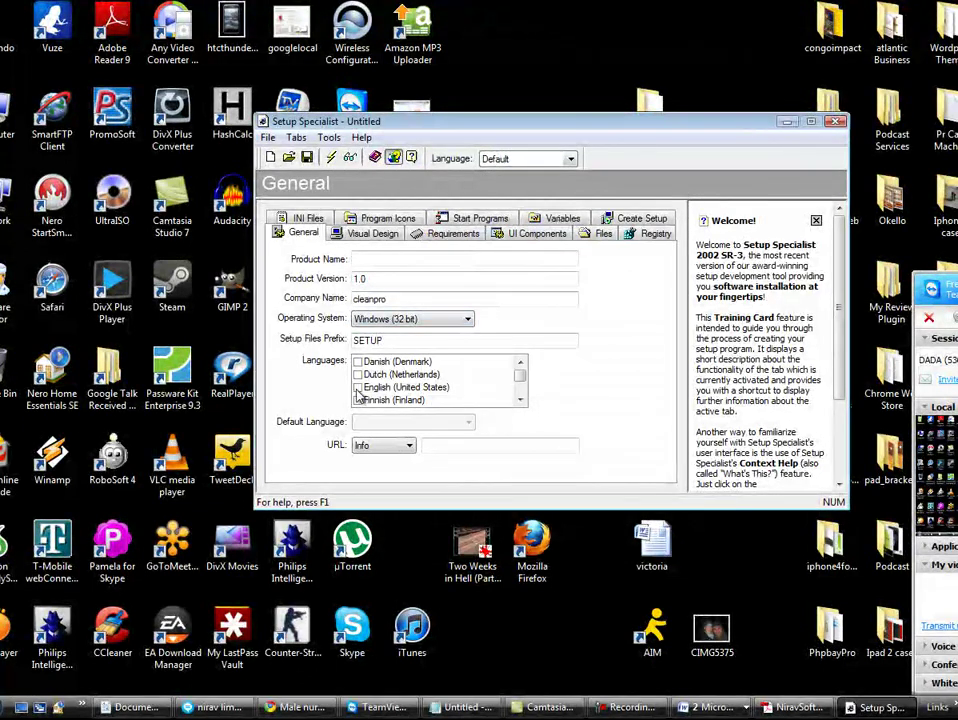
click(358, 388)
click(459, 441)
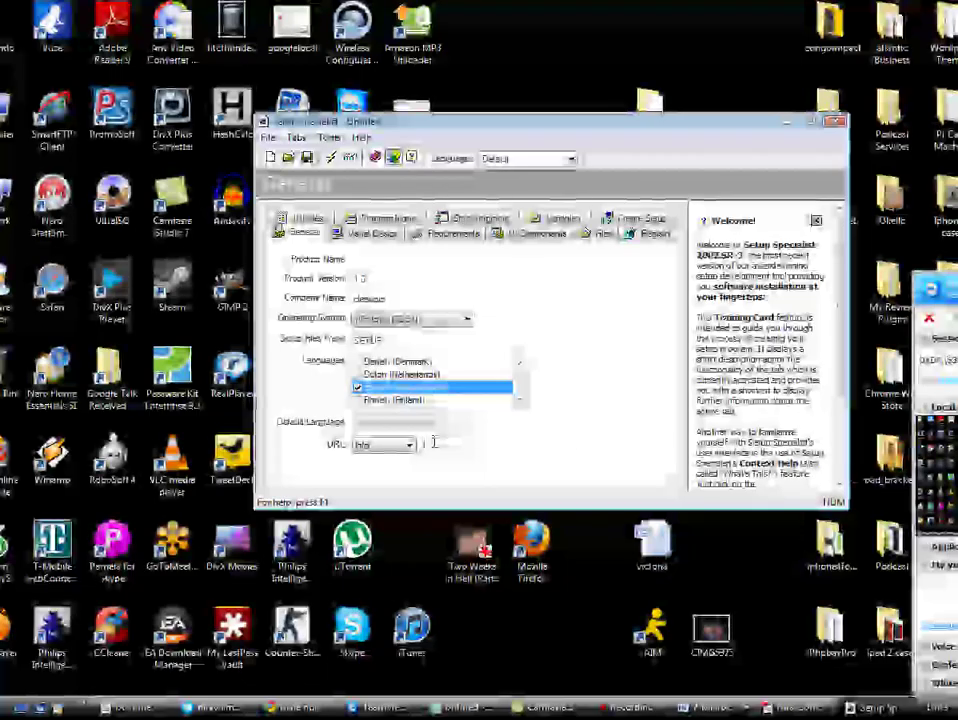
text(http://www.malenursingscholarships.com)
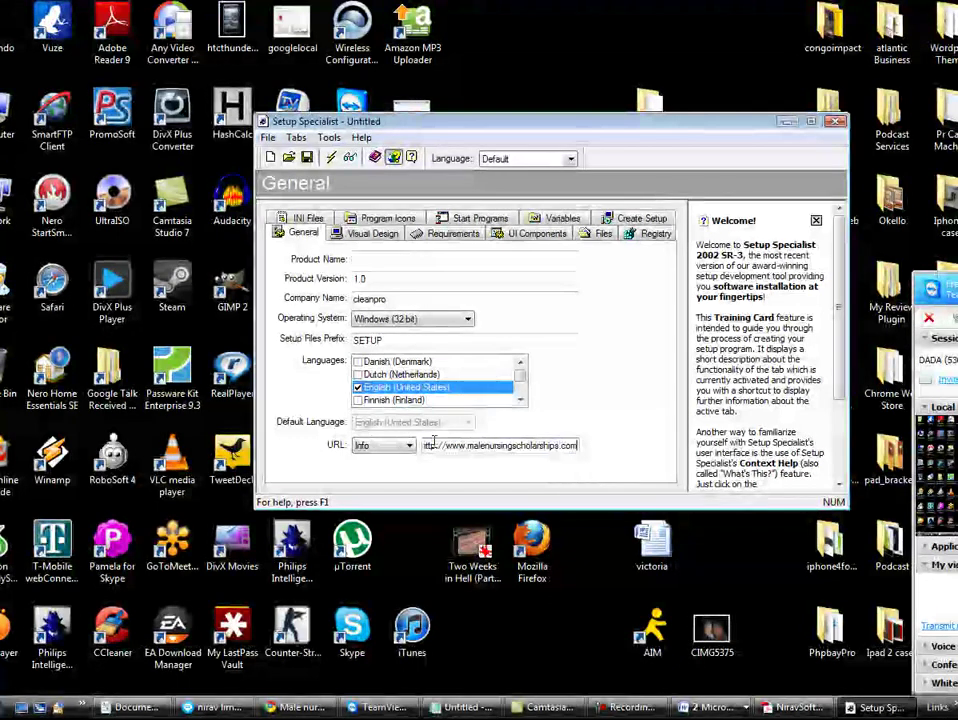
Briefly recheck the project's general settings and open its Files page
click(602, 236)
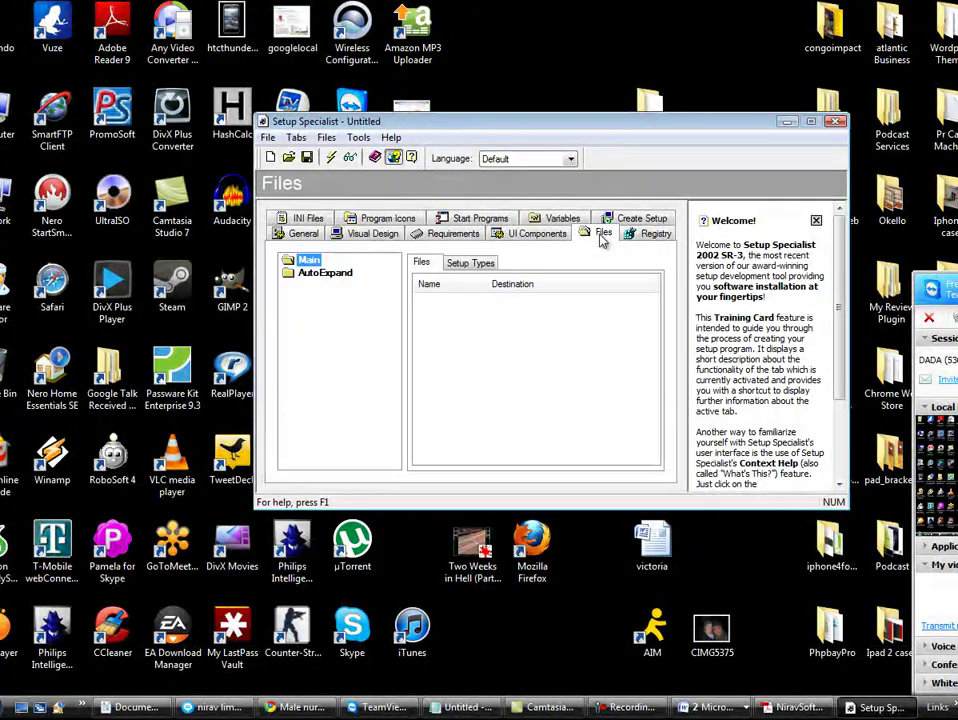
click(297, 234)
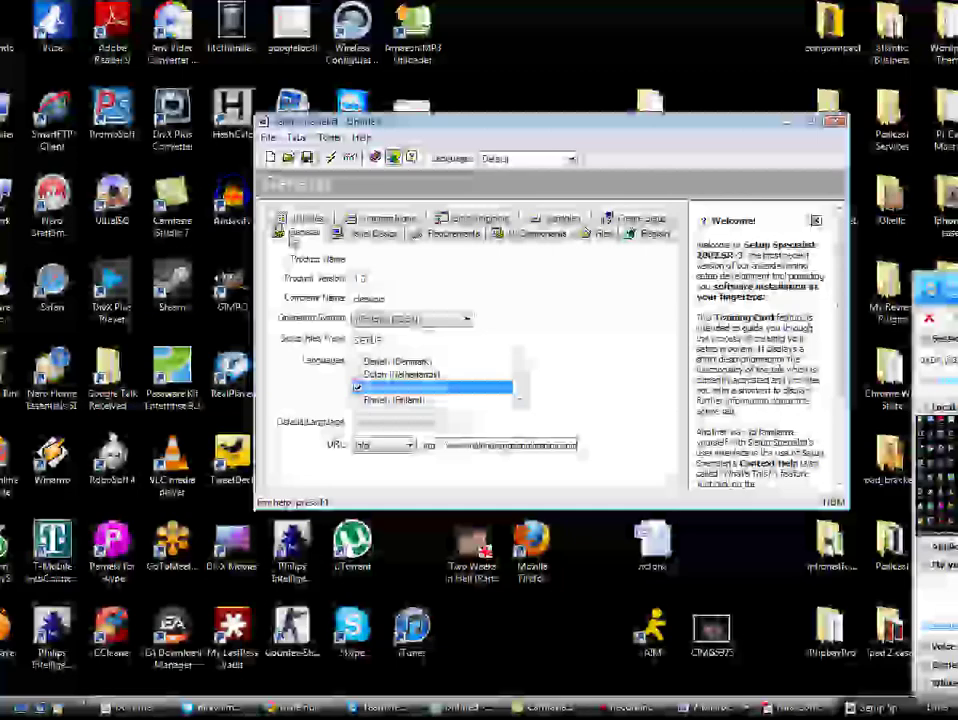
click(602, 234)
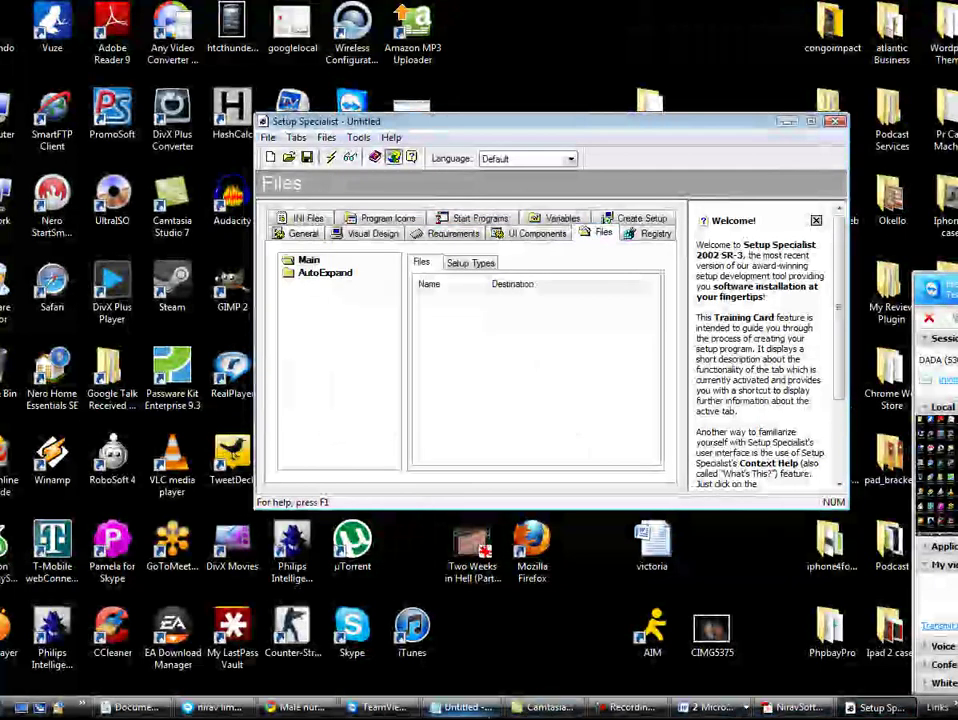
Add the line "Once you create a new project then you Move over to the files tab." to the Notepad note
click(462, 707)
text(Once you create a)
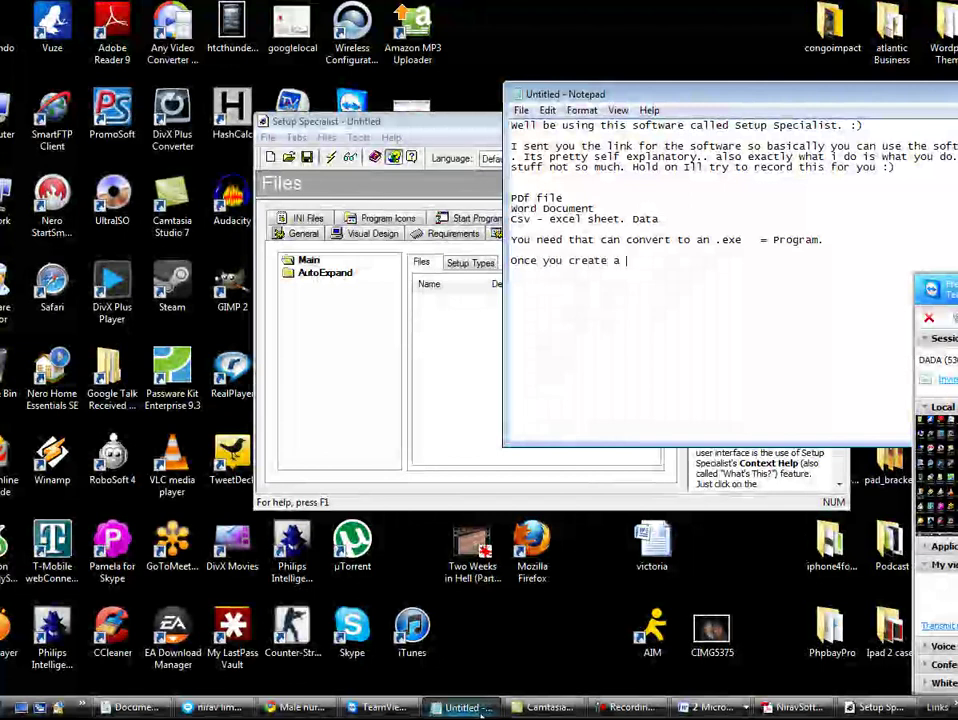
text(then you)
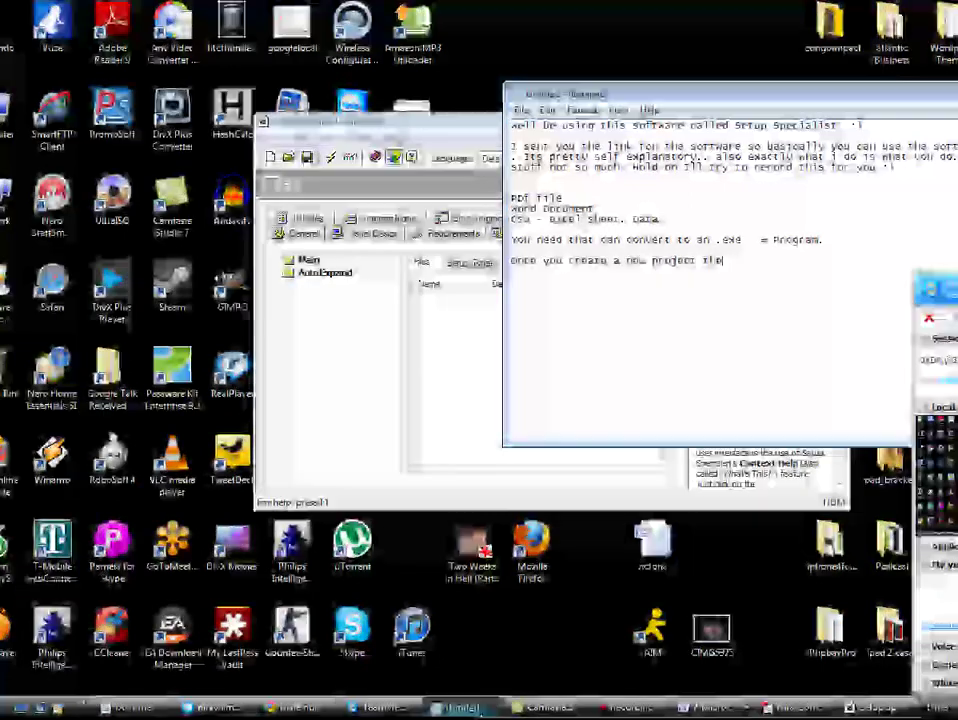
key(alt+Tab)
click(481, 707)
text(Move over to the file)
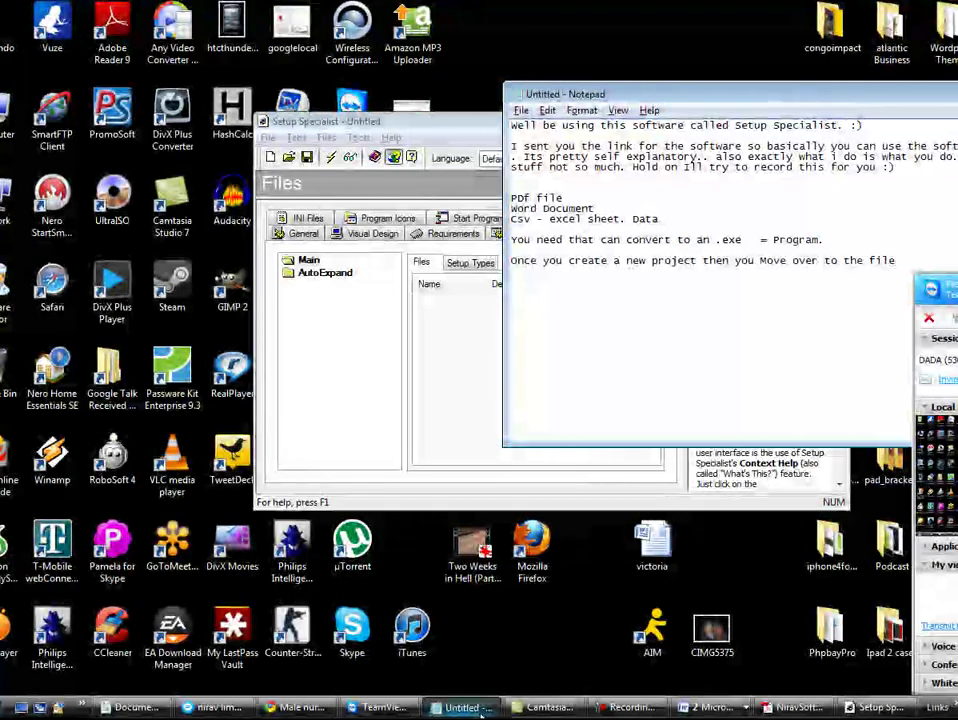
text(s tab.)
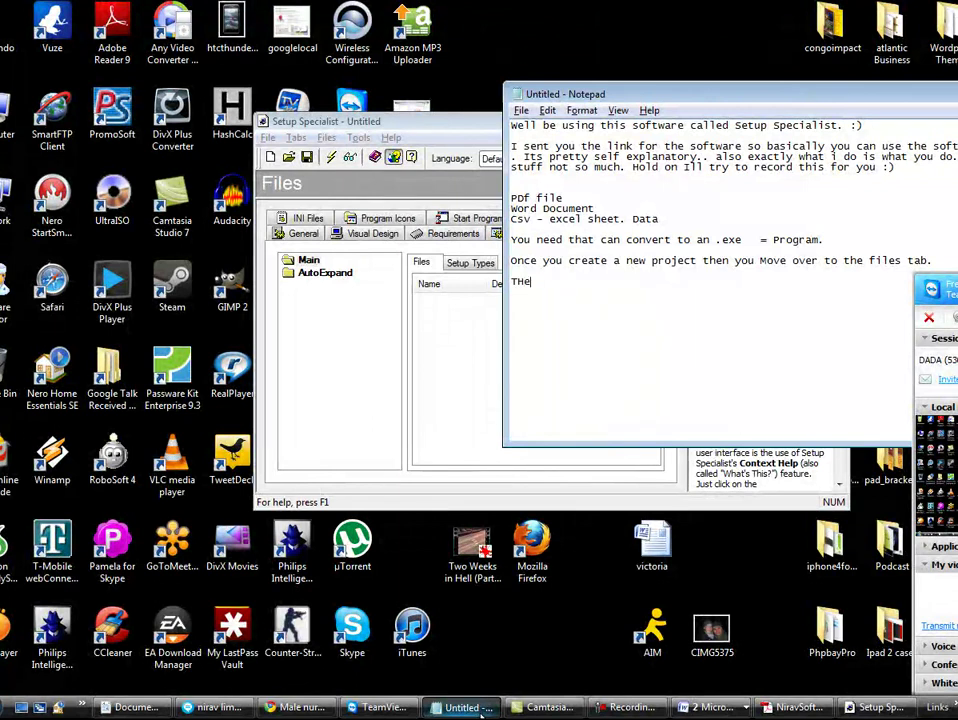
Add the line "Then Right click on the empty space right under Files" to the end of the note
text(THen Right click on t)
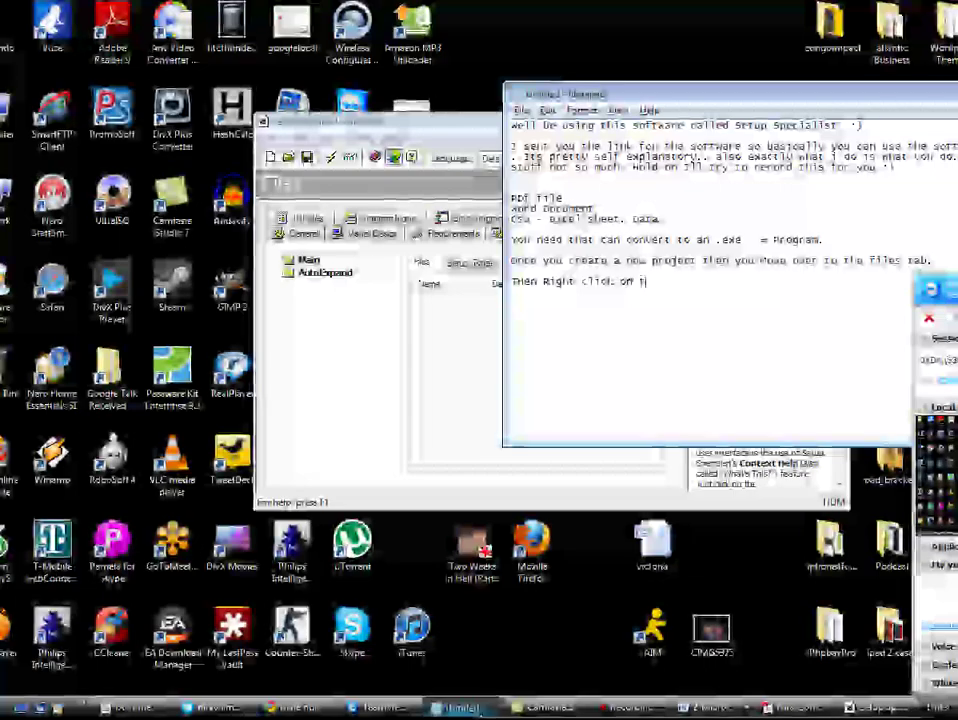
text(he empr)
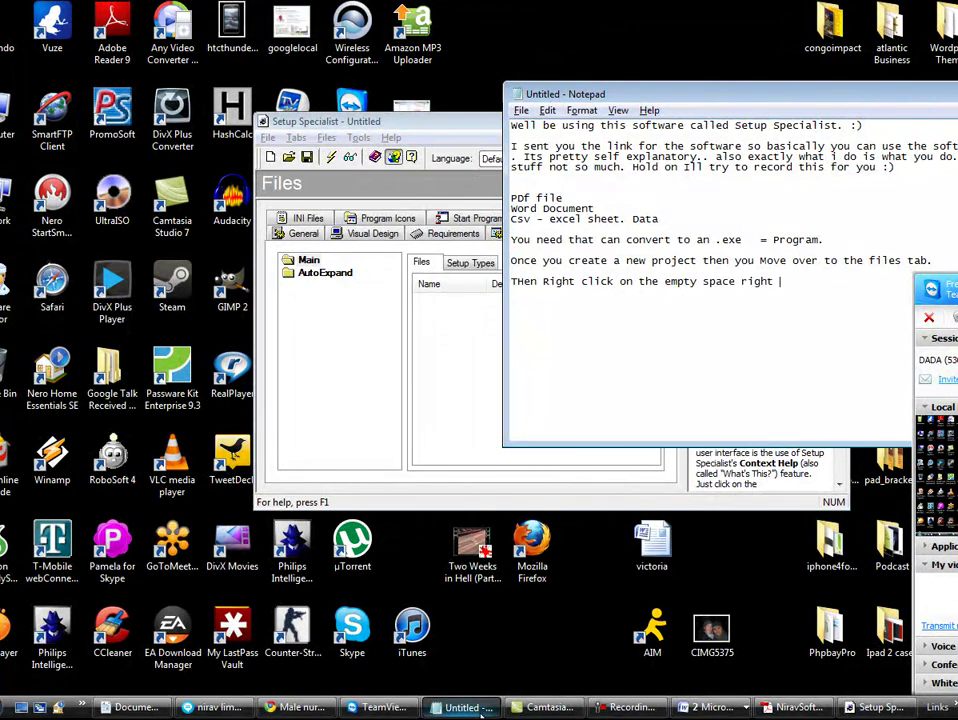
text(er)
key(alt+Tab)
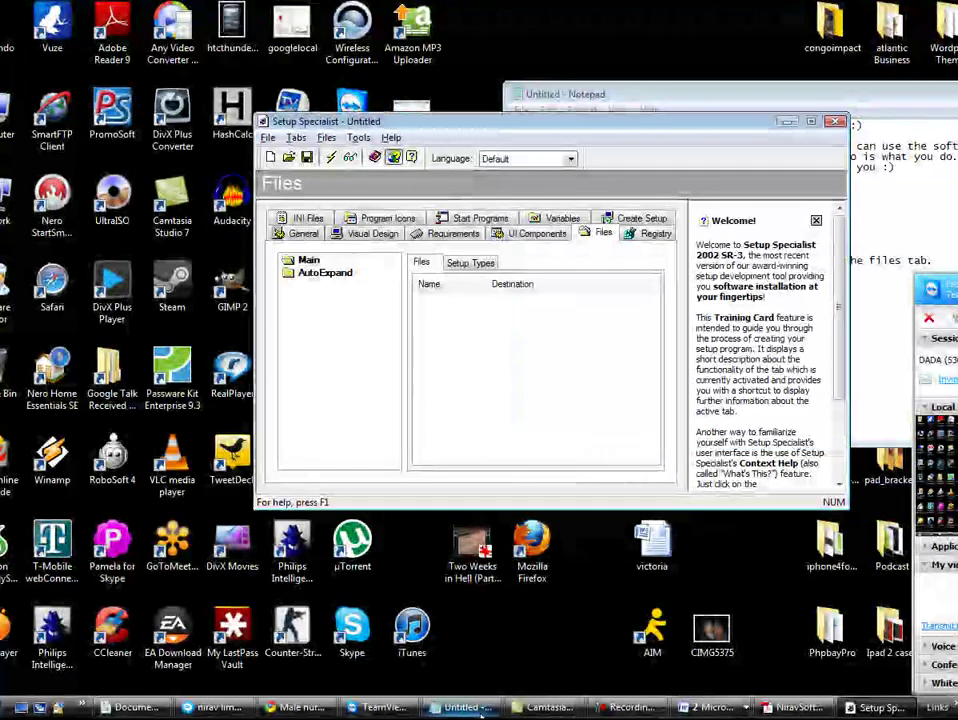
click(483, 712)
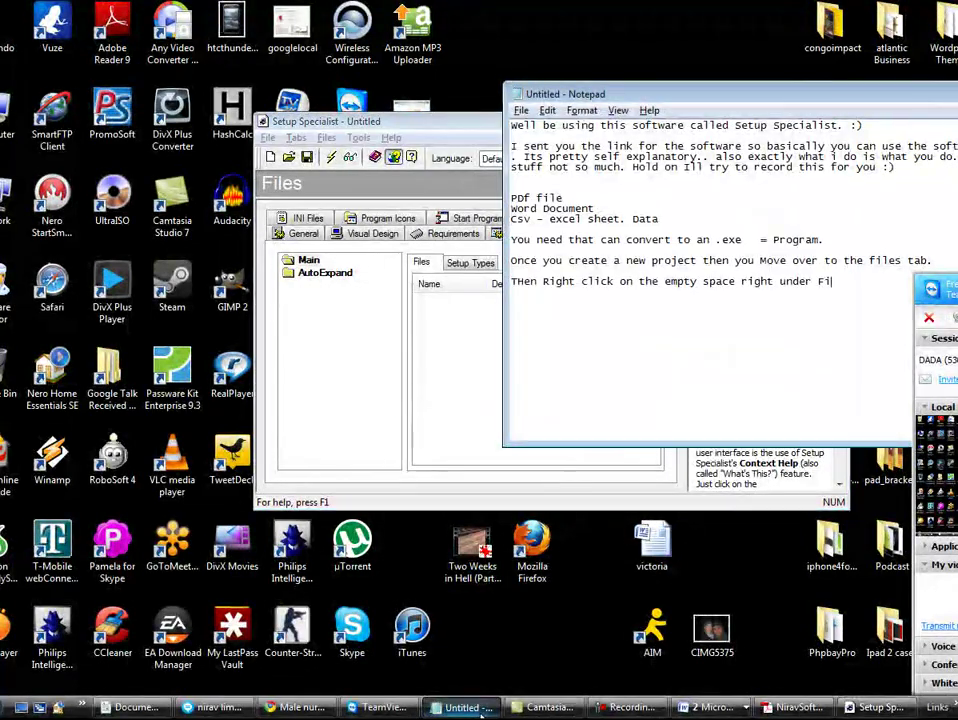
key(Return)
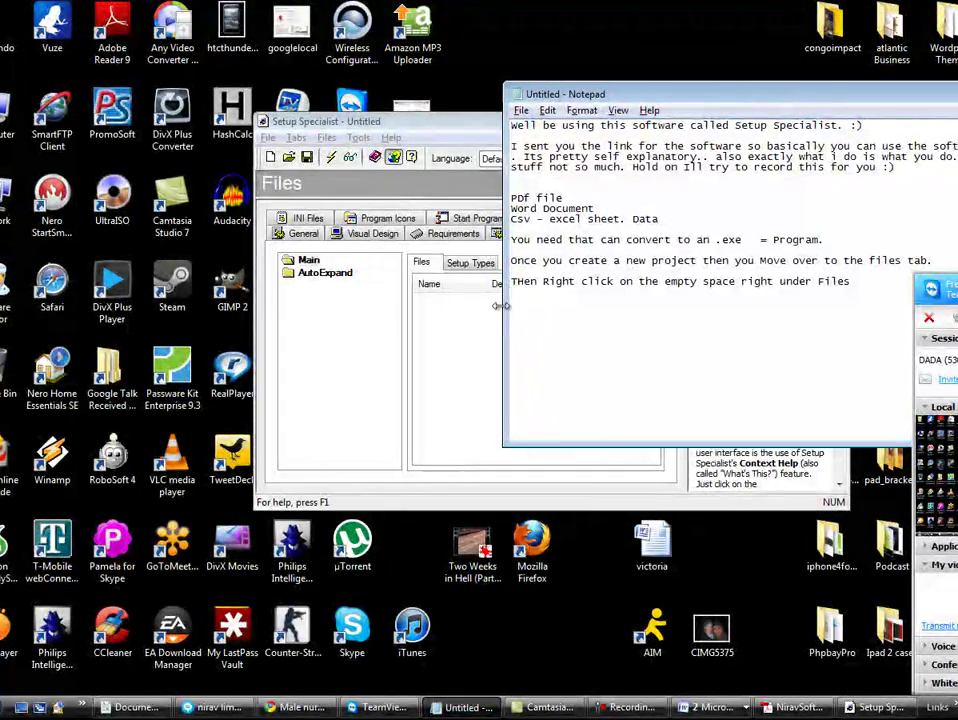
Add the NiravSoftware PDF from the Nirav SOftware folder on the Desktop to the setup project's files
click(476, 333)
right_click(460, 316)
mouse_move(482, 325)
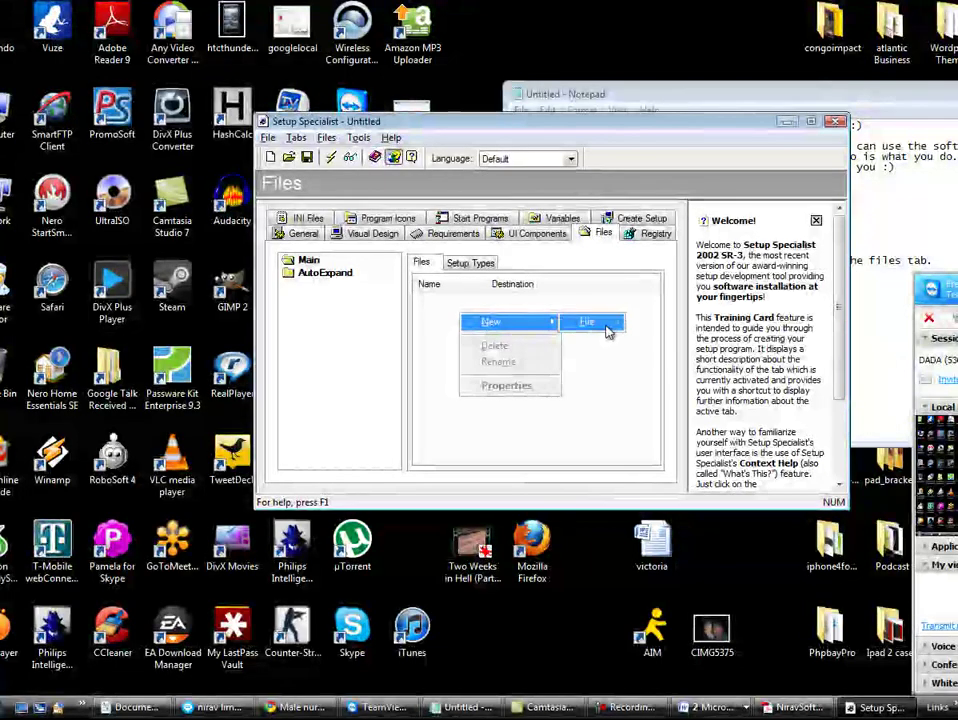
click(585, 324)
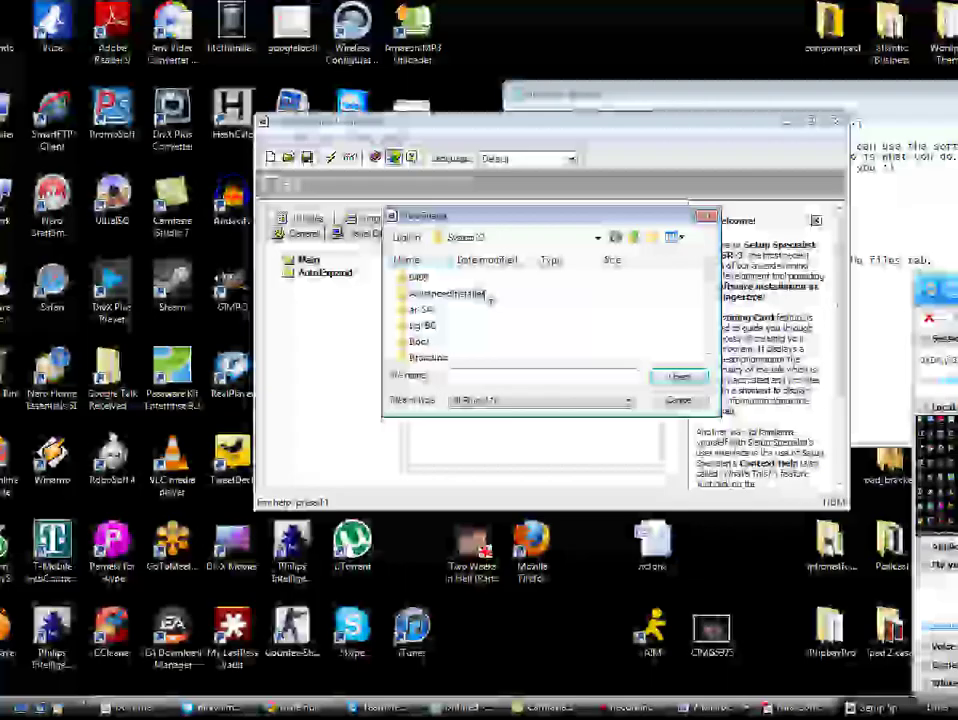
click(590, 238)
scroll(577, 265, up, 3)
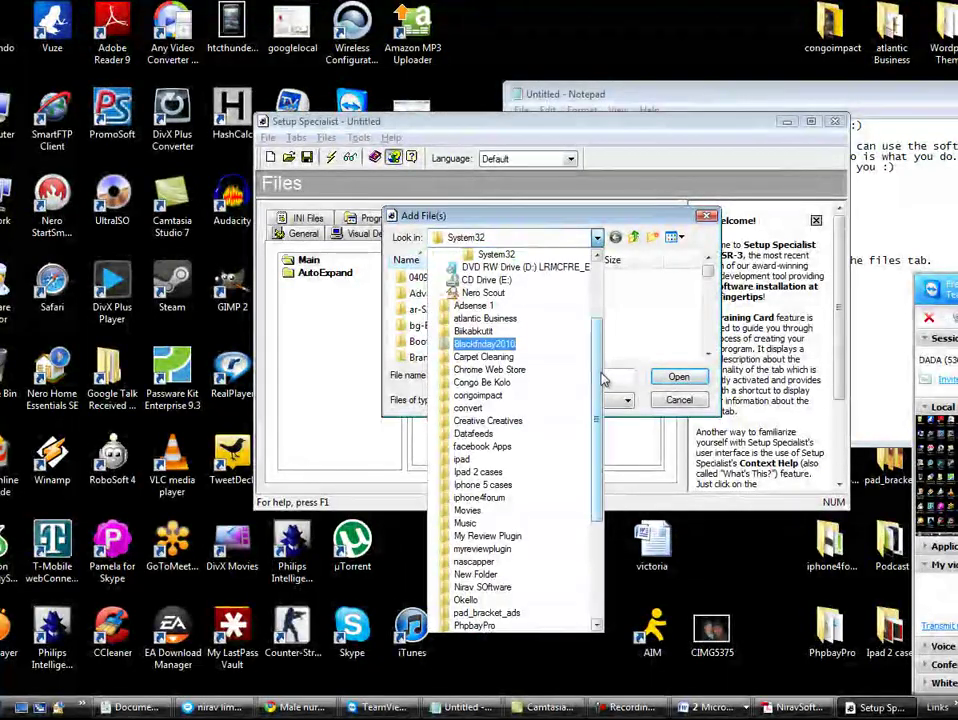
click(468, 197)
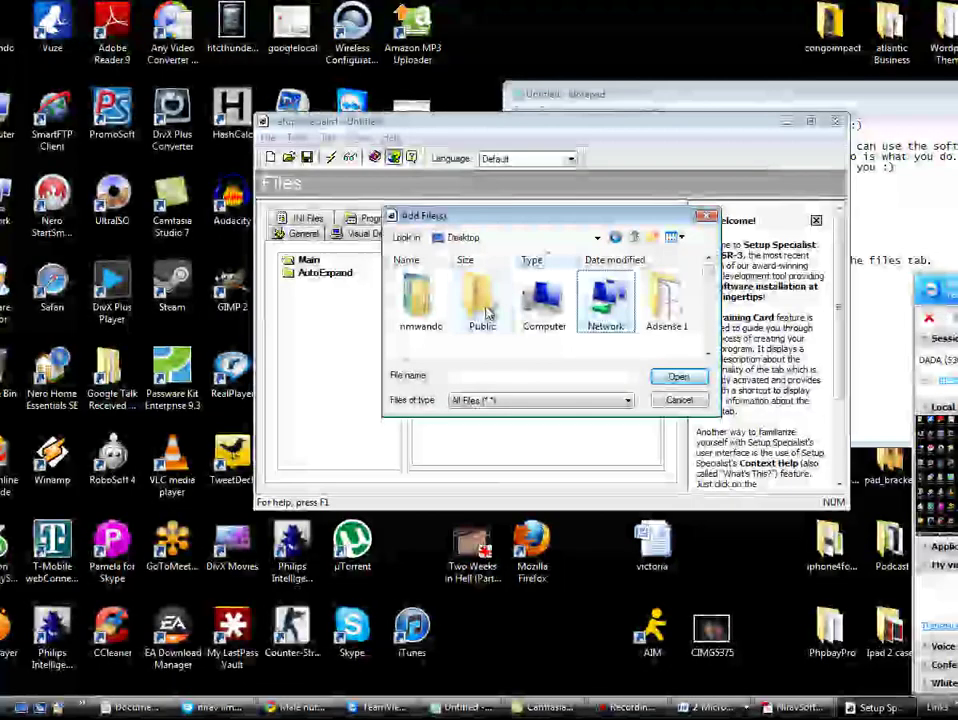
scroll(488, 315, down, 6)
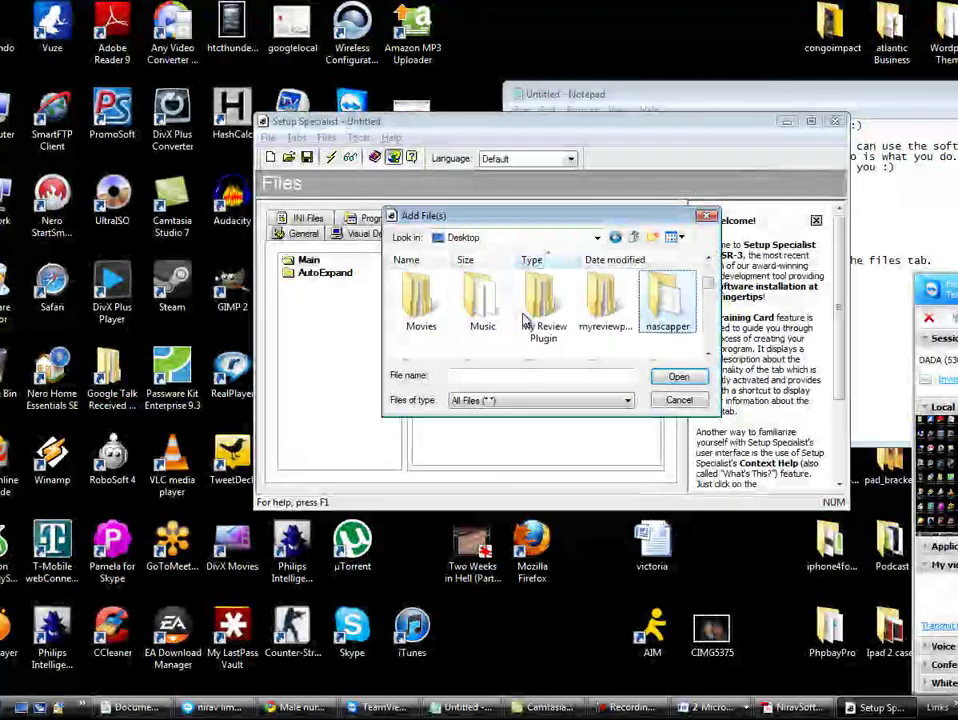
double_click(488, 318)
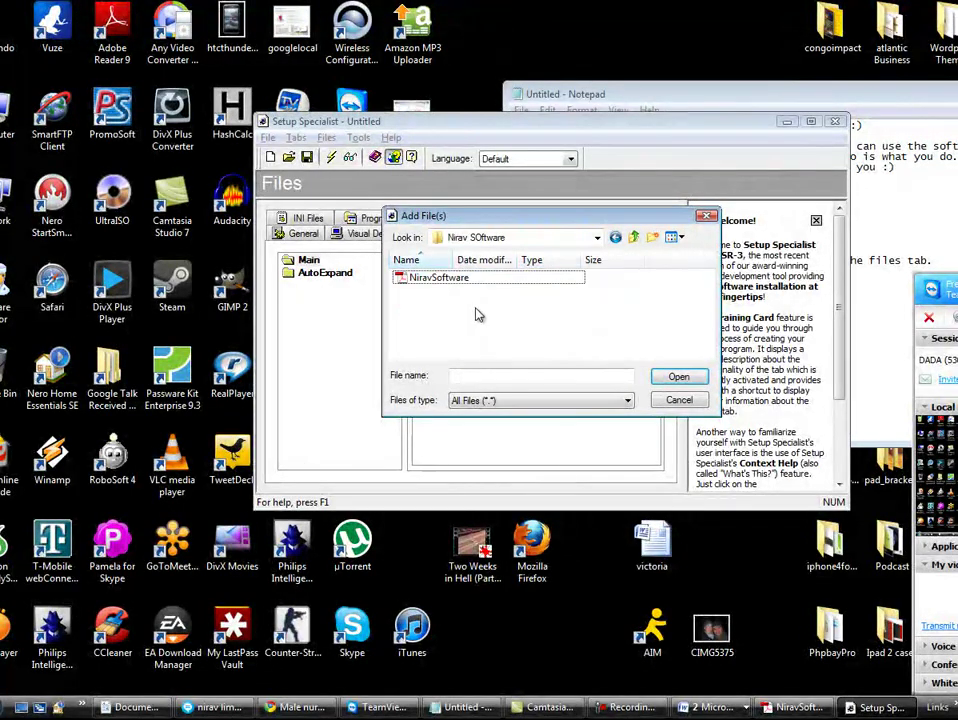
click(450, 282)
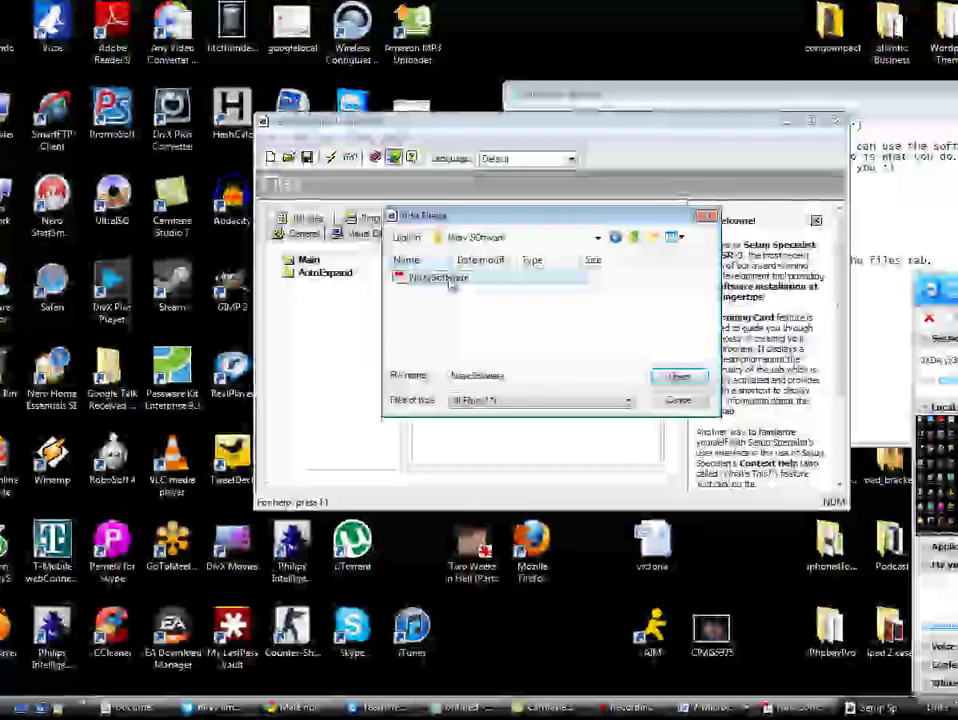
double_click(450, 281)
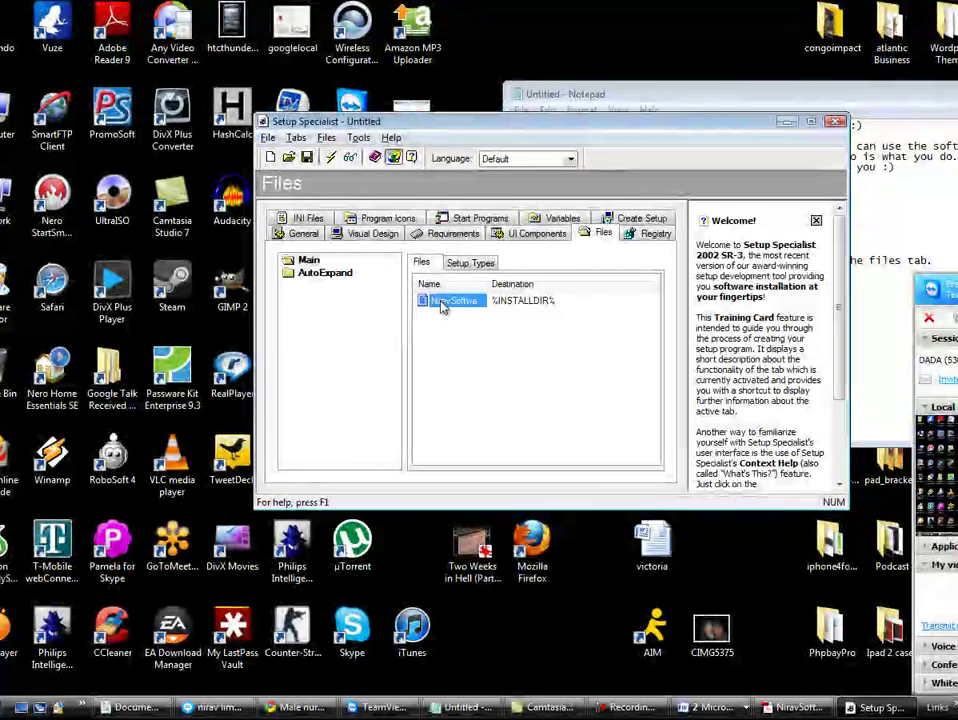
click(484, 358)
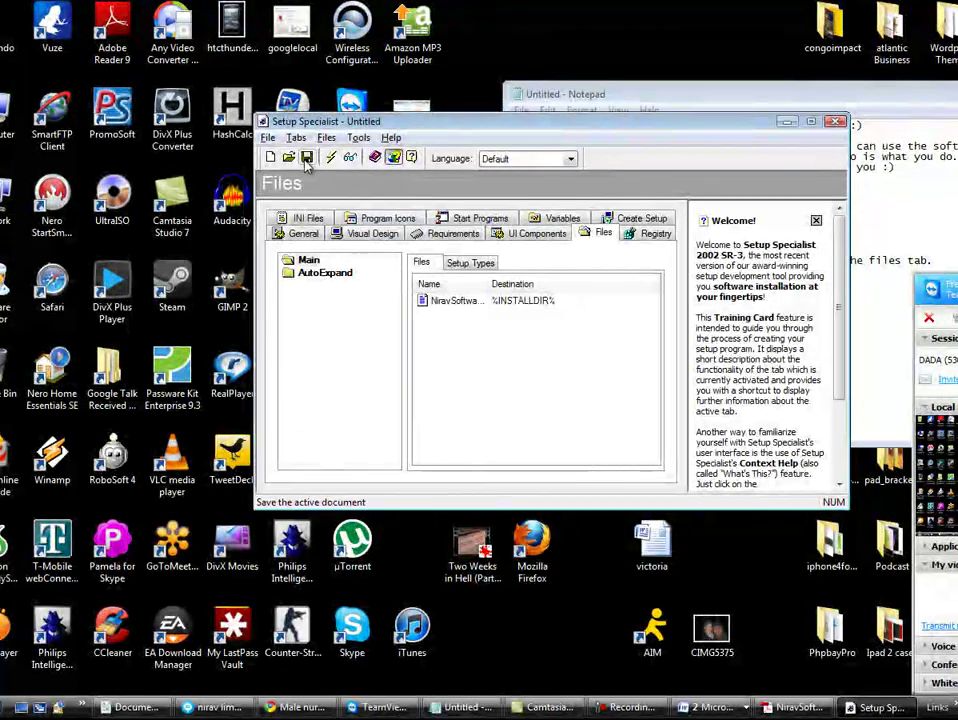
Save the project as malenursing in the Nirav SOftware folder and check the saved project file there
drag(760, 121, 760, 109)
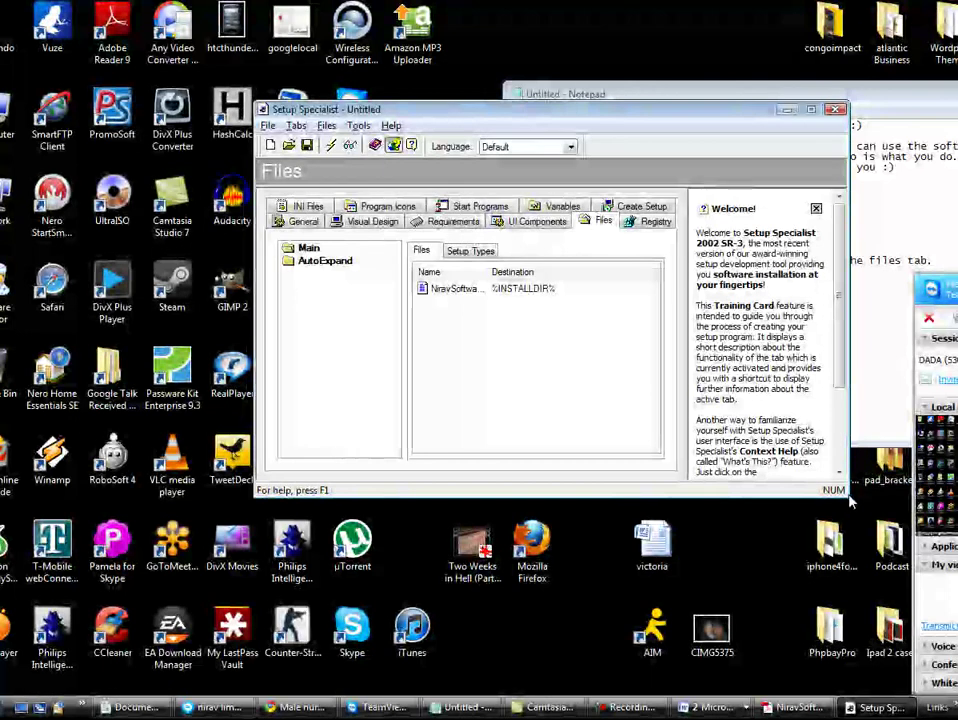
click(309, 147)
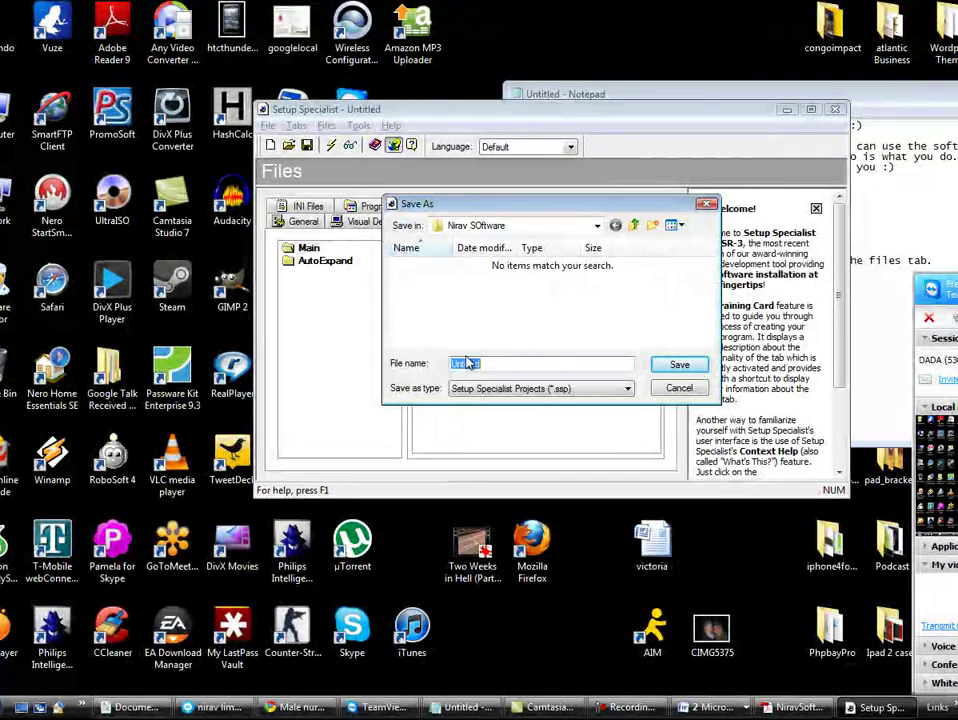
text(malenursing)
key(Return)
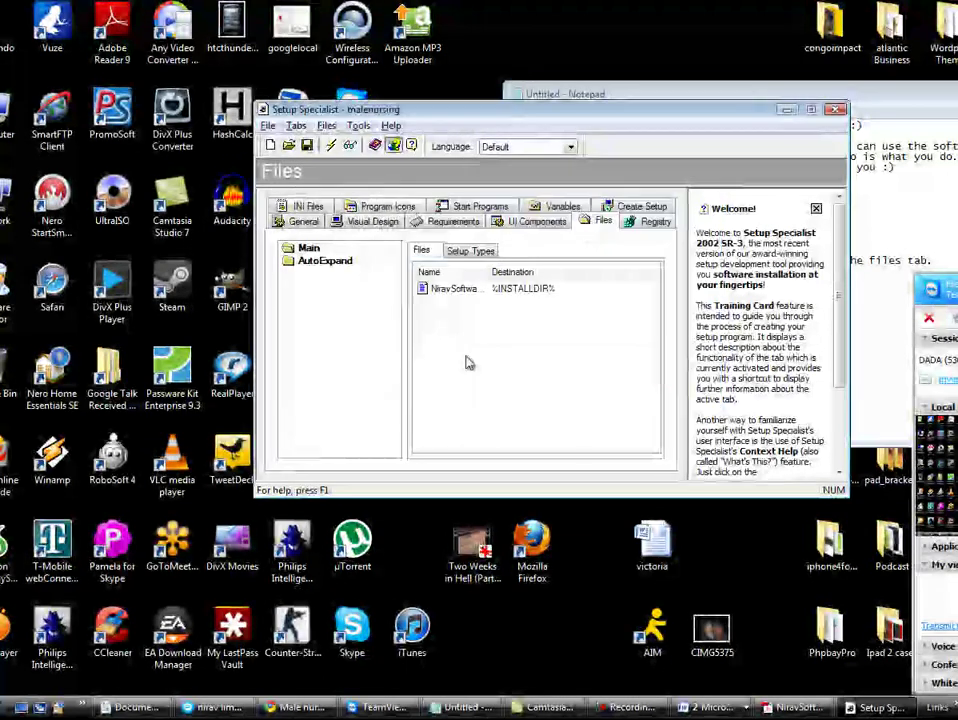
click(787, 109)
double_click(650, 115)
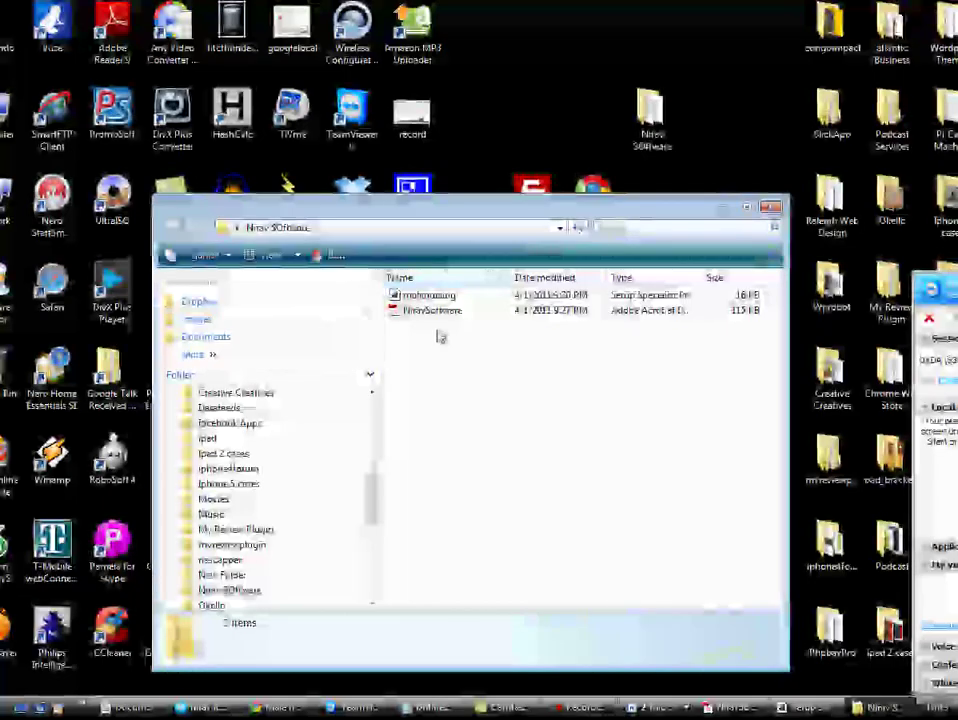
click(440, 297)
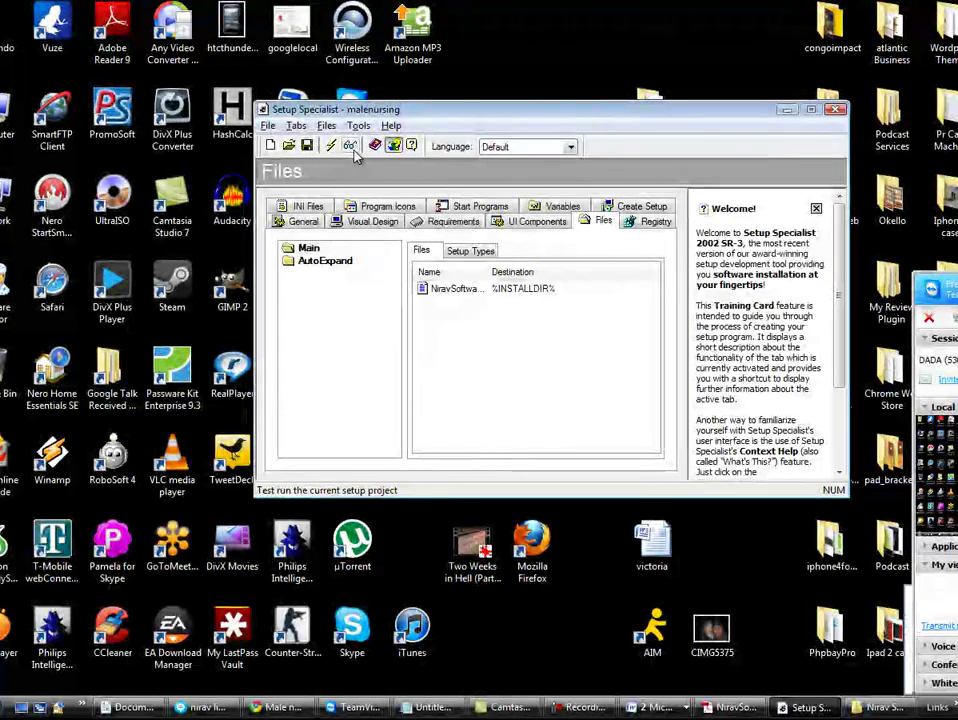
click(351, 147)
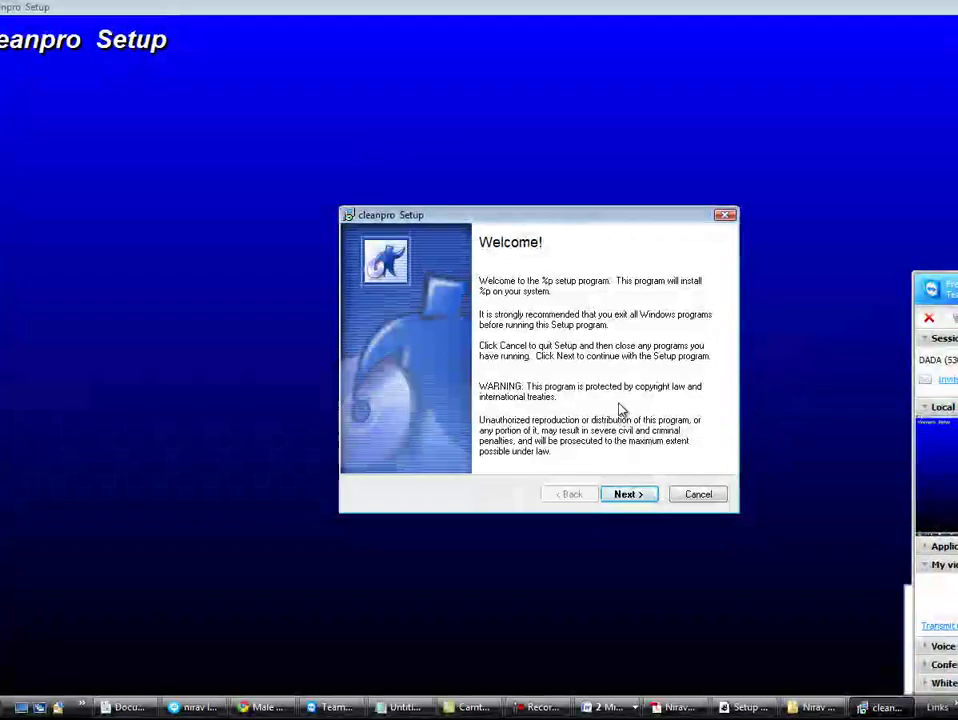
drag(540, 222, 498, 214)
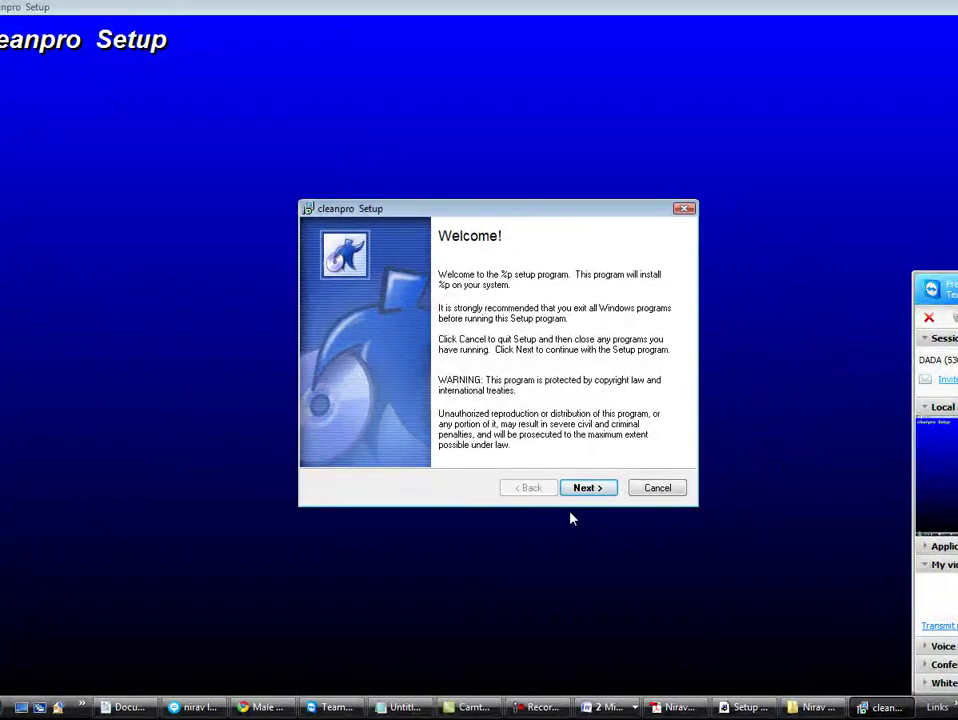
click(588, 488)
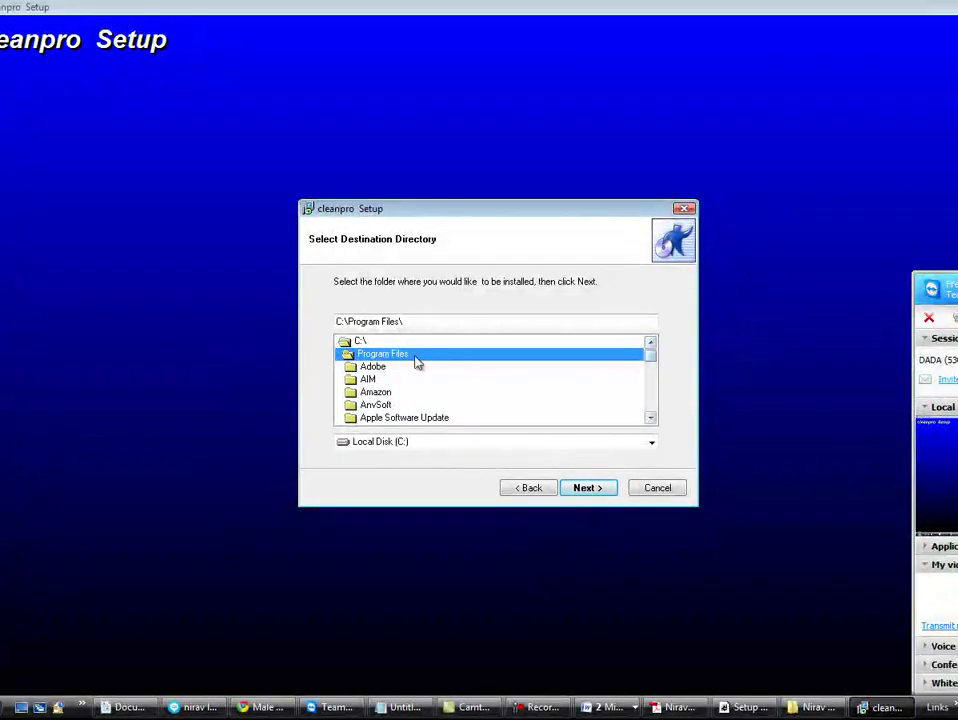
double_click(352, 342)
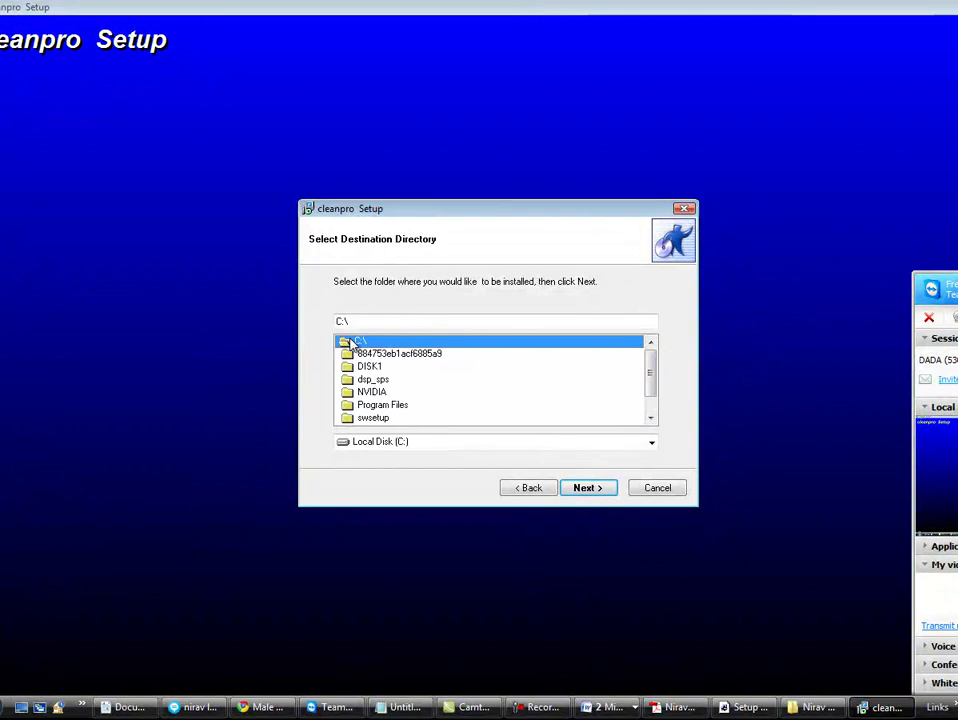
scroll(352, 342, down, 1)
double_click(381, 420)
scroll(415, 398, down, 1)
scroll(421, 394, up, 1)
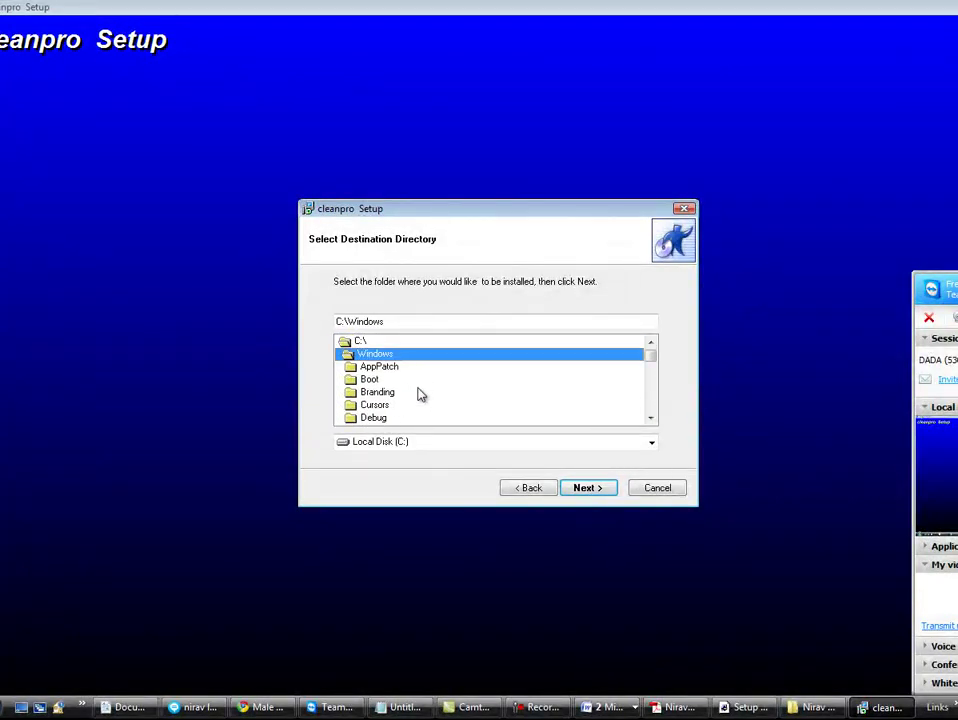
click(664, 489)
click(609, 419)
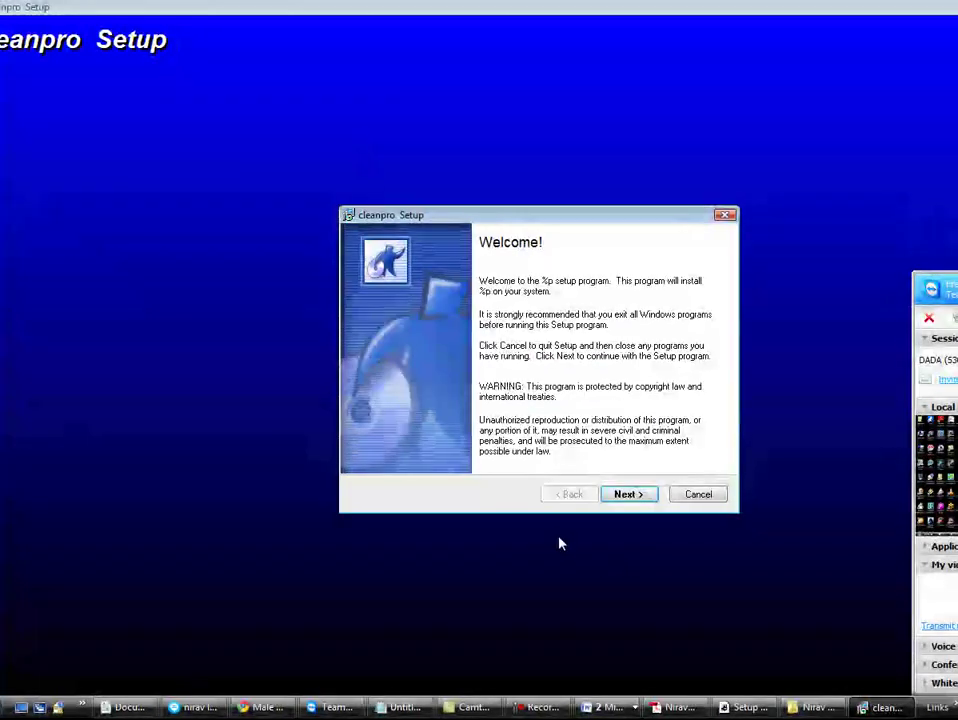
Choose the Nirav SOftware folder on the Desktop as the destination directory in the test-run setup wizard
click(630, 495)
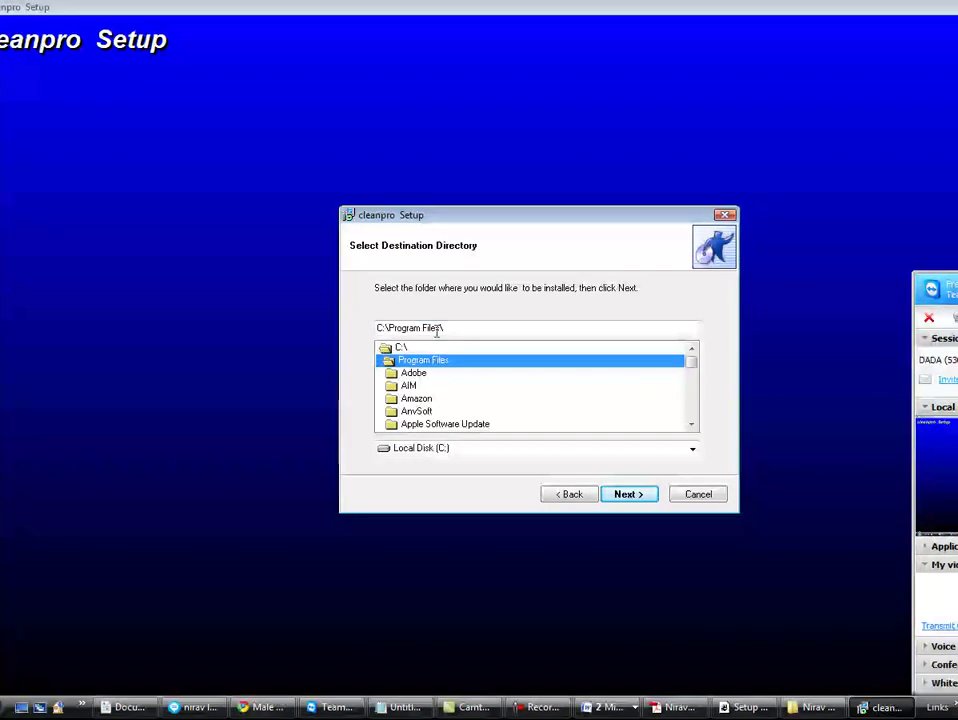
drag(387, 328, 516, 327)
key(Return)
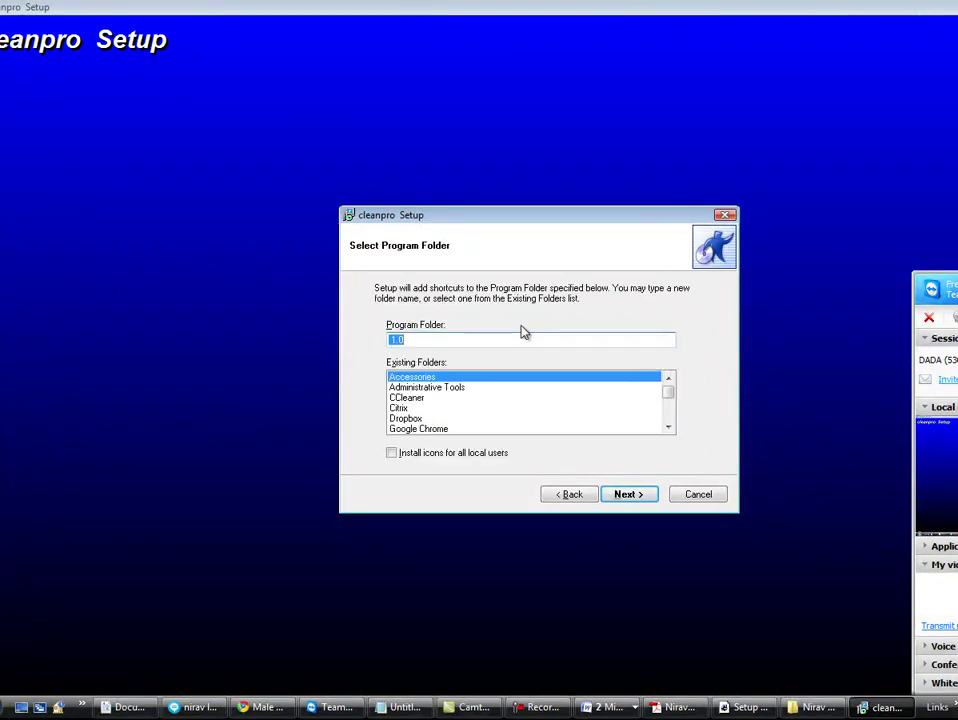
click(552, 490)
click(562, 396)
scroll(562, 396, down, 1)
scroll(562, 400, down, 1)
scroll(562, 400, up, 1)
scroll(562, 400, down, 1)
double_click(470, 417)
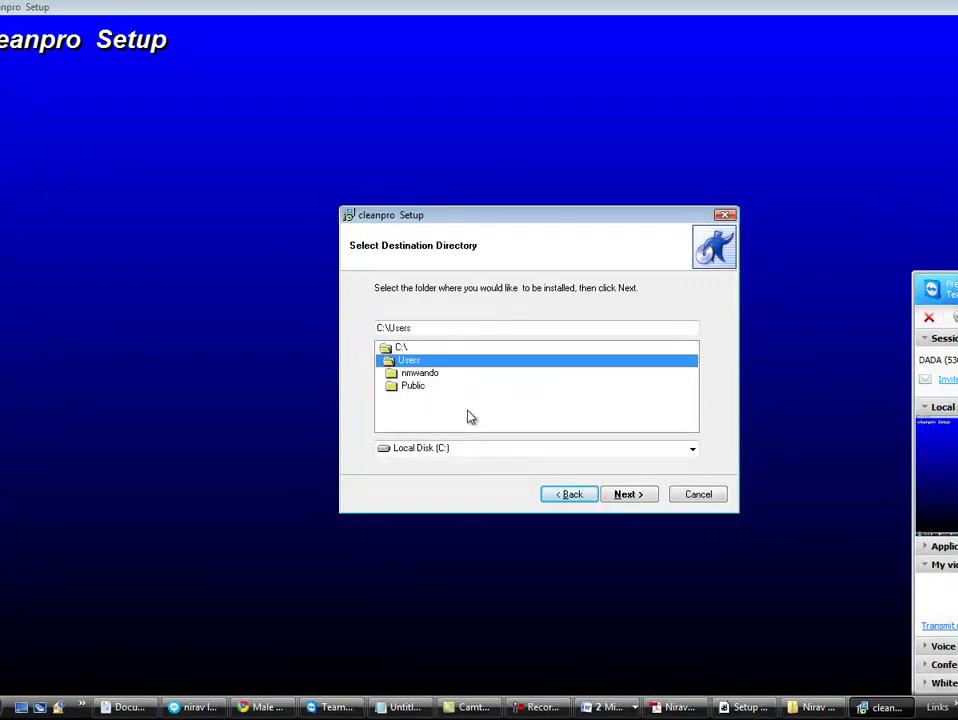
double_click(432, 374)
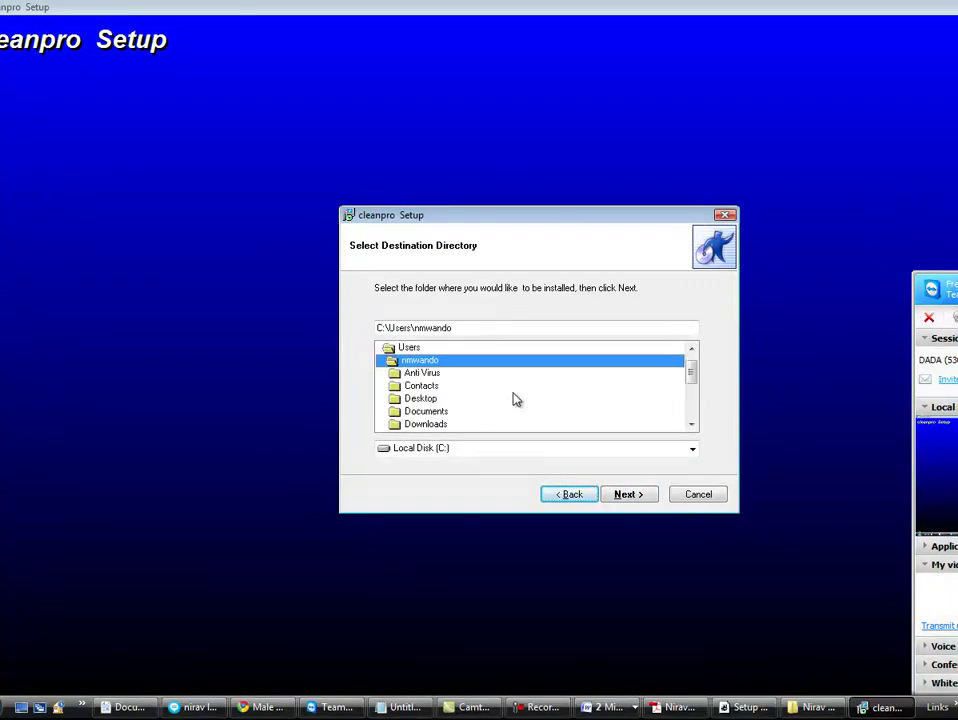
double_click(449, 398)
scroll(505, 406, down, 2)
scroll(505, 406, down, 5)
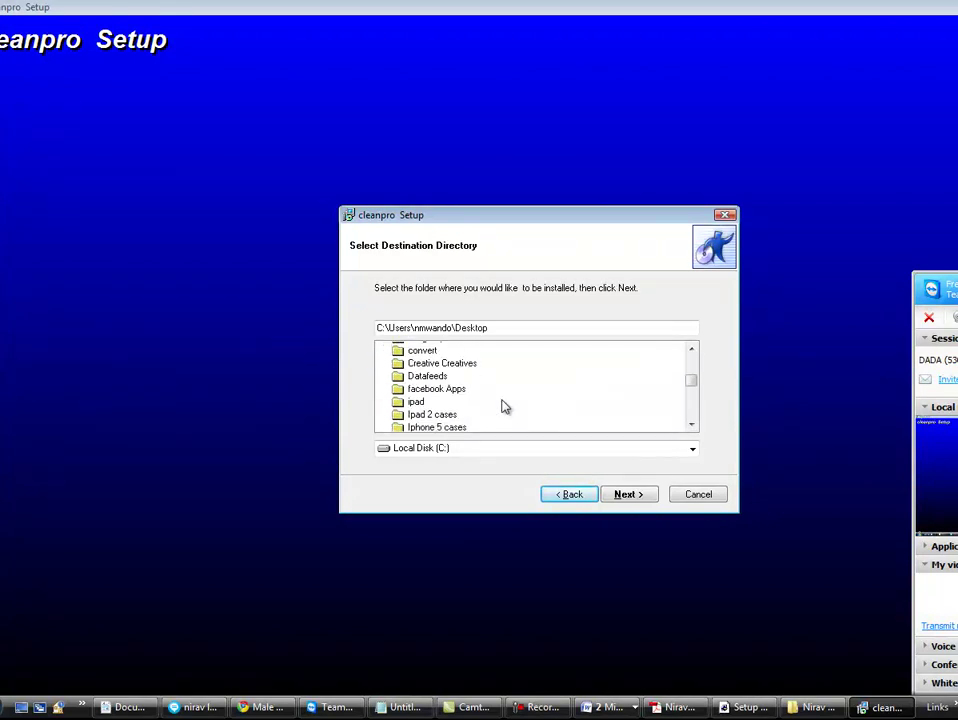
scroll(480, 390, down, 1)
scroll(452, 375, up, 1)
double_click(444, 386)
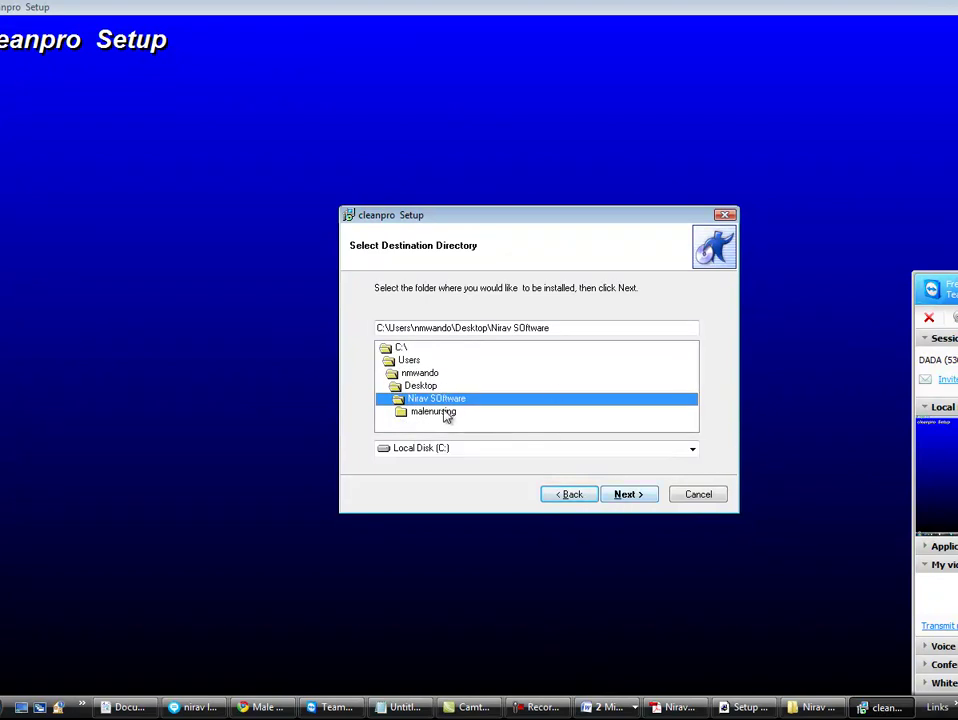
Keep 1.0 as the program folder, run the test installation and finish the setup wizard
click(624, 494)
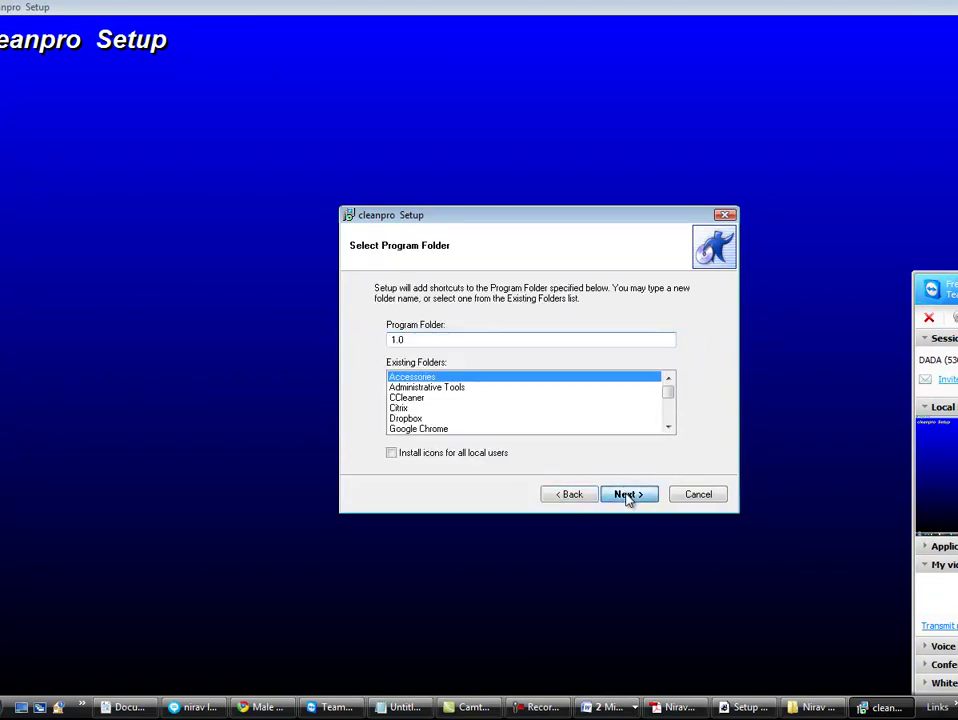
click(626, 495)
click(627, 496)
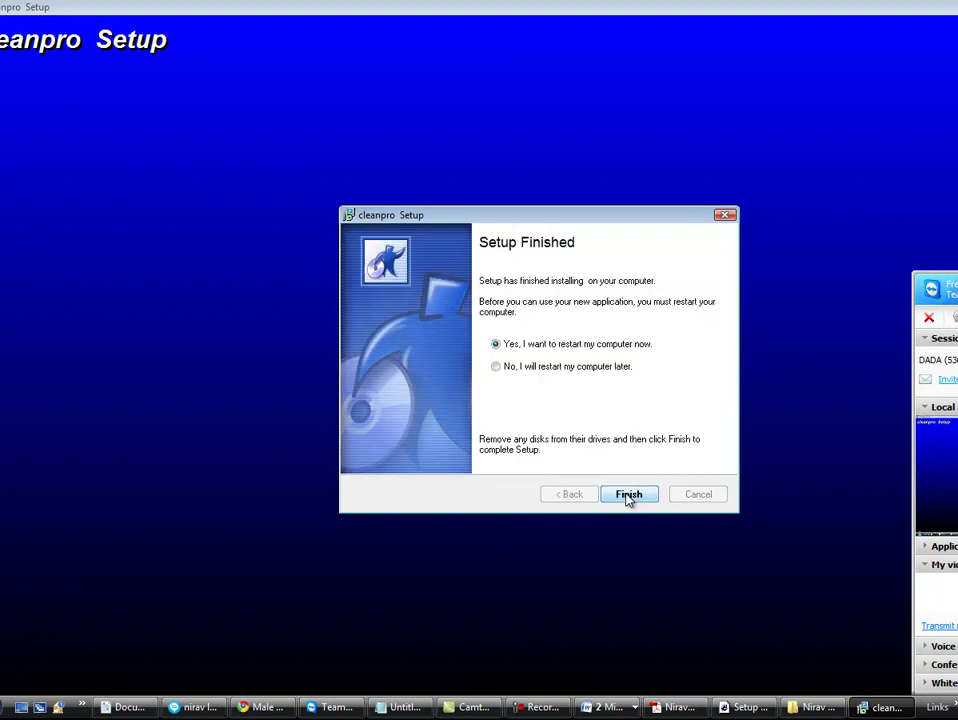
click(625, 494)
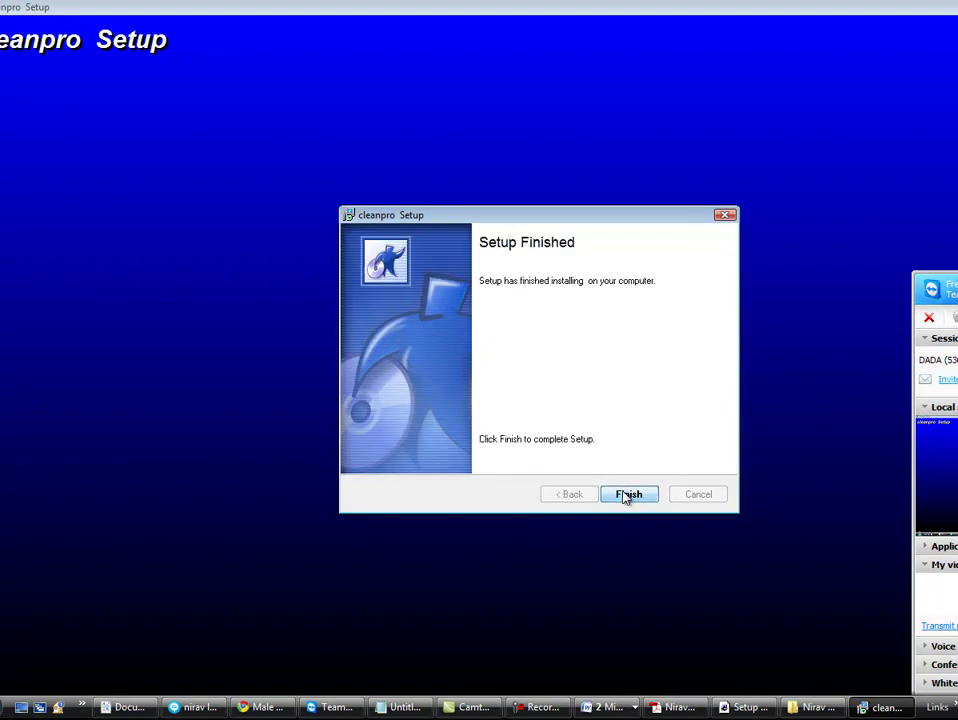
click(627, 495)
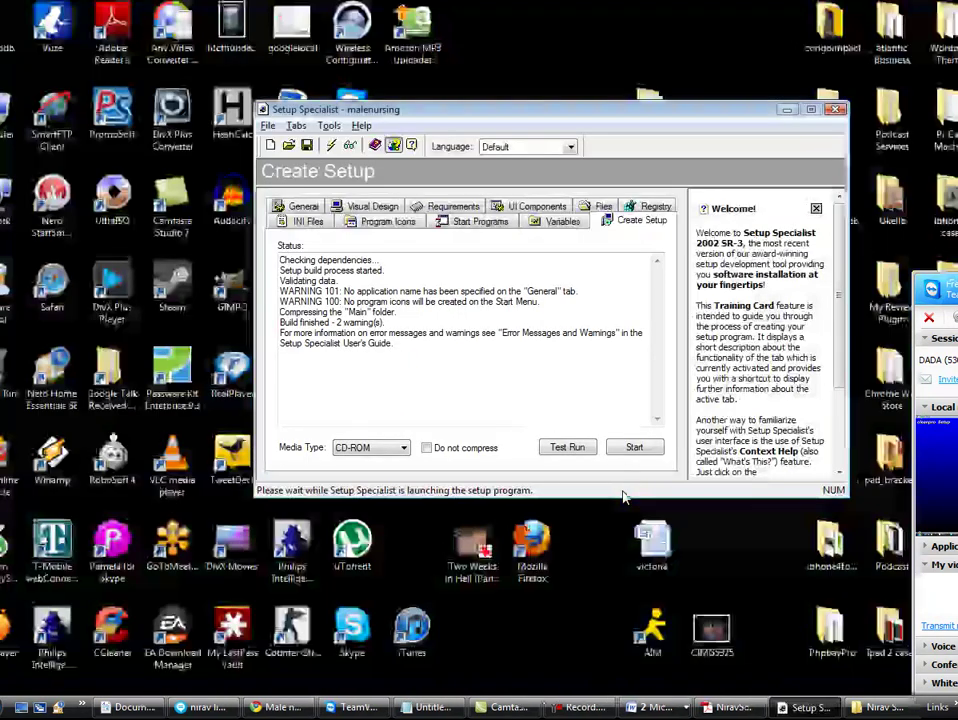
Minimize the project window and open the generated DISK1 folder inside malenursing\CDROM in the Nirav SOftware folder
click(786, 110)
double_click(651, 115)
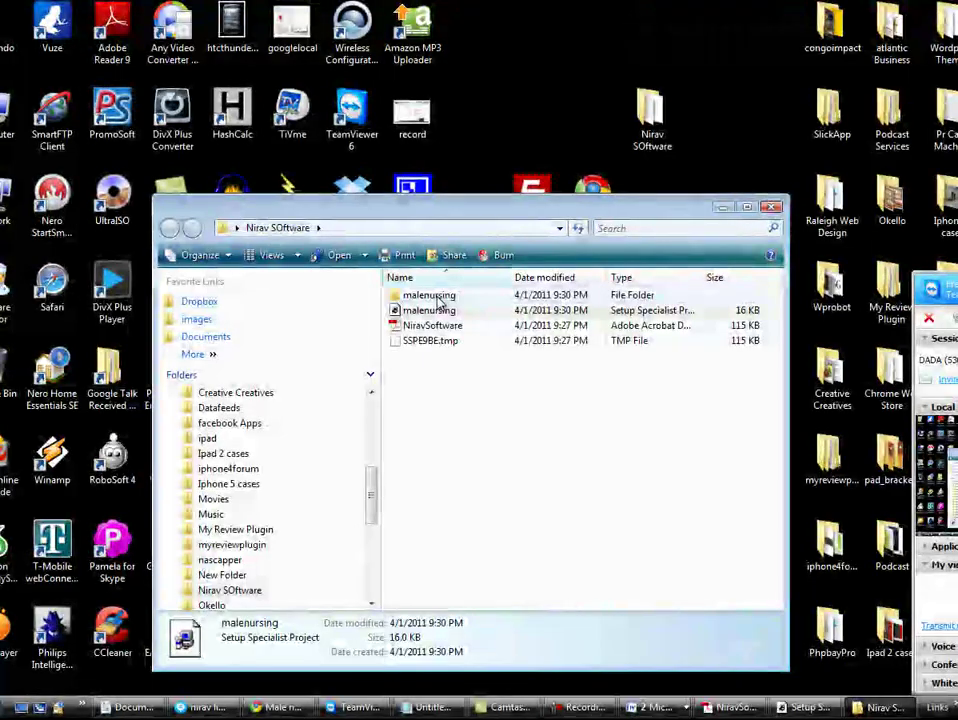
click(745, 206)
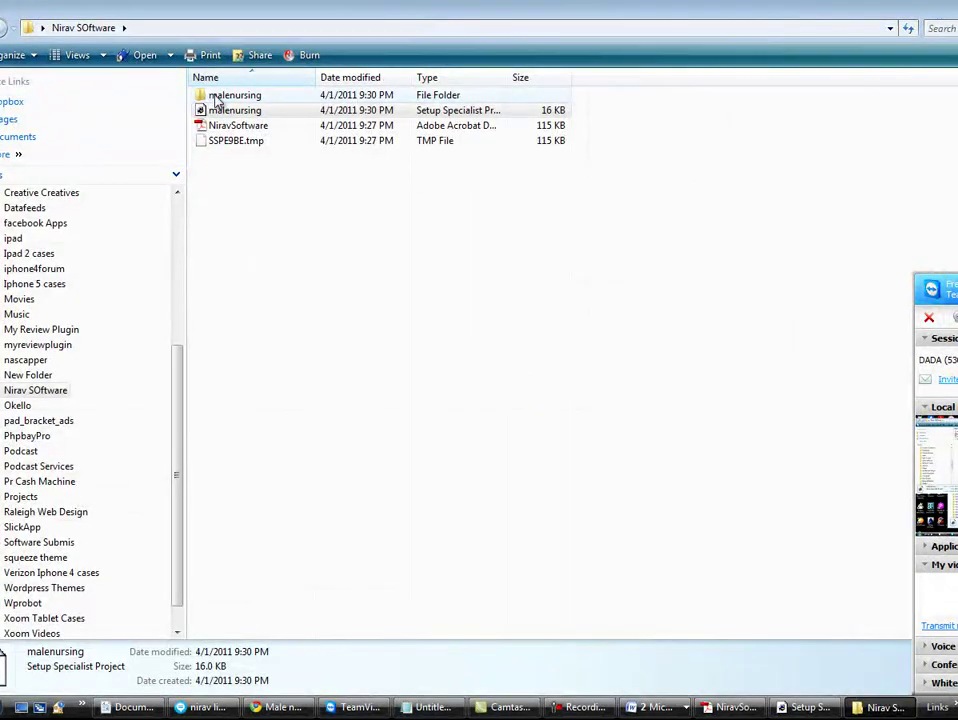
double_click(214, 97)
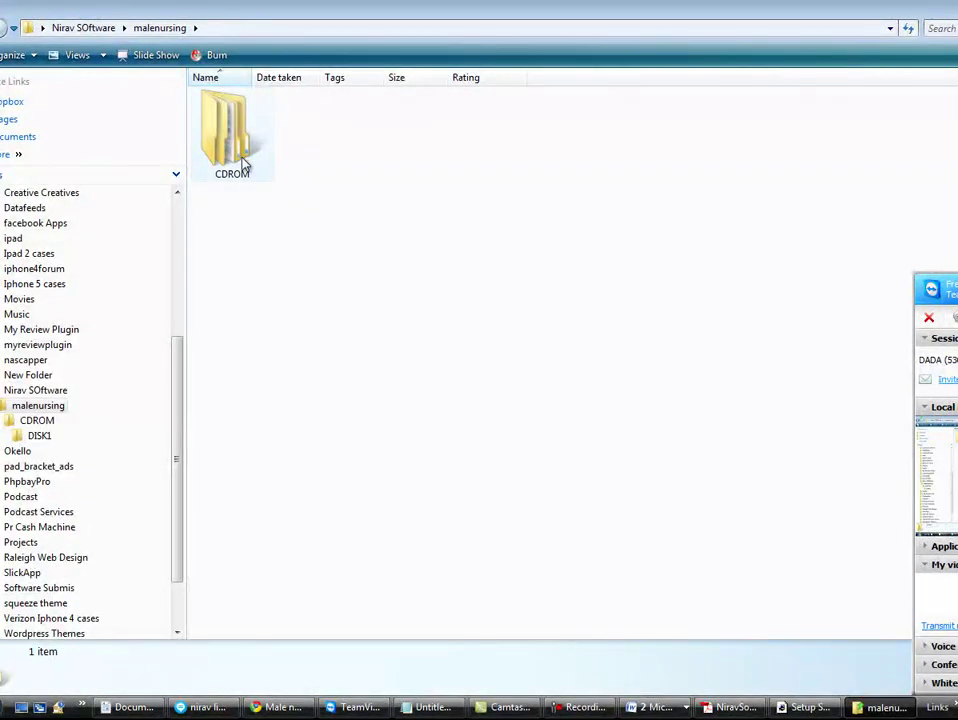
double_click(243, 158)
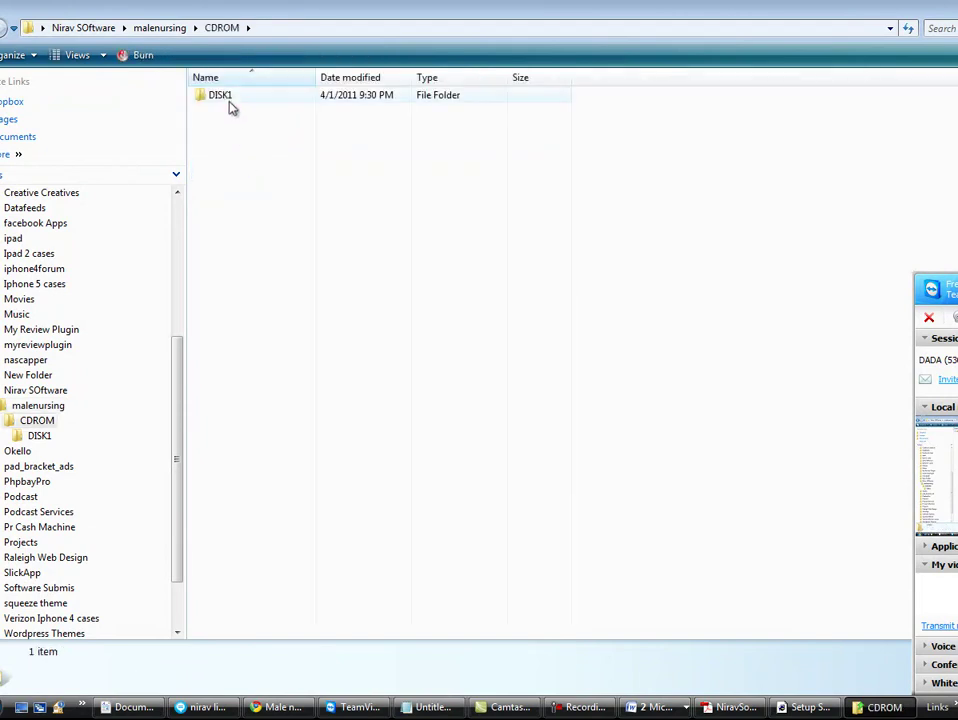
double_click(222, 95)
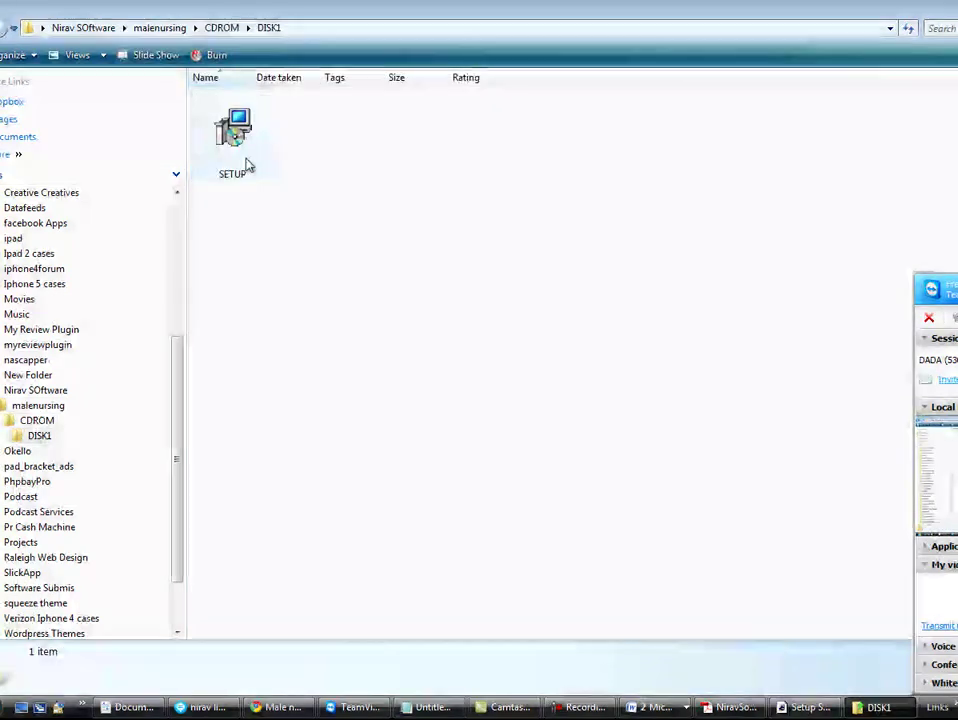
Return from the DISK1 folder to the malenursing project and set its setup media type to Internet
click(247, 160)
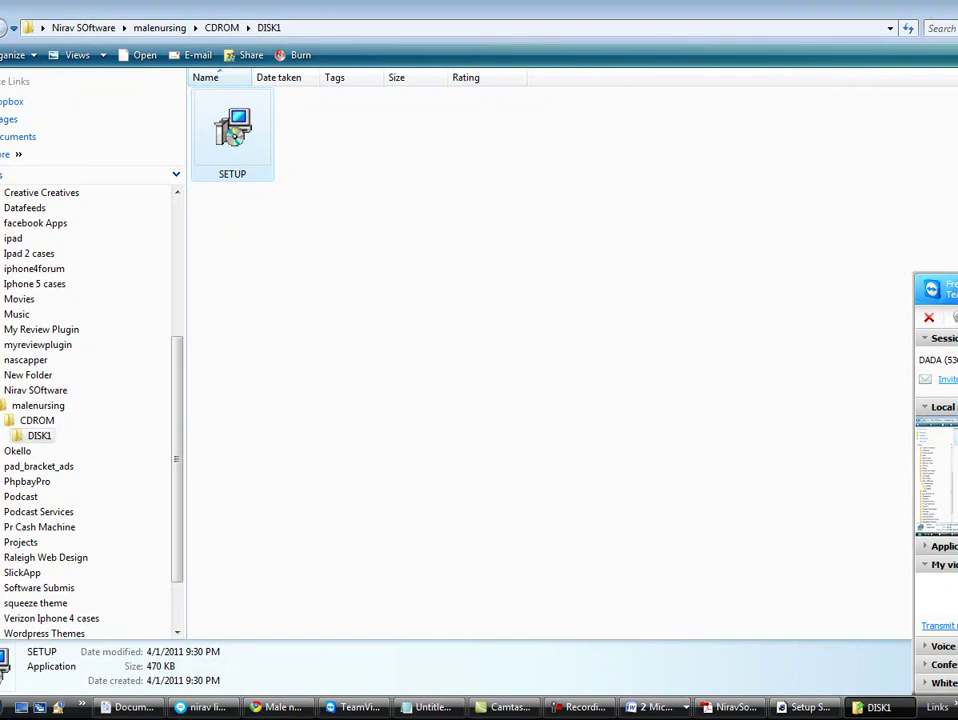
key(super+d)
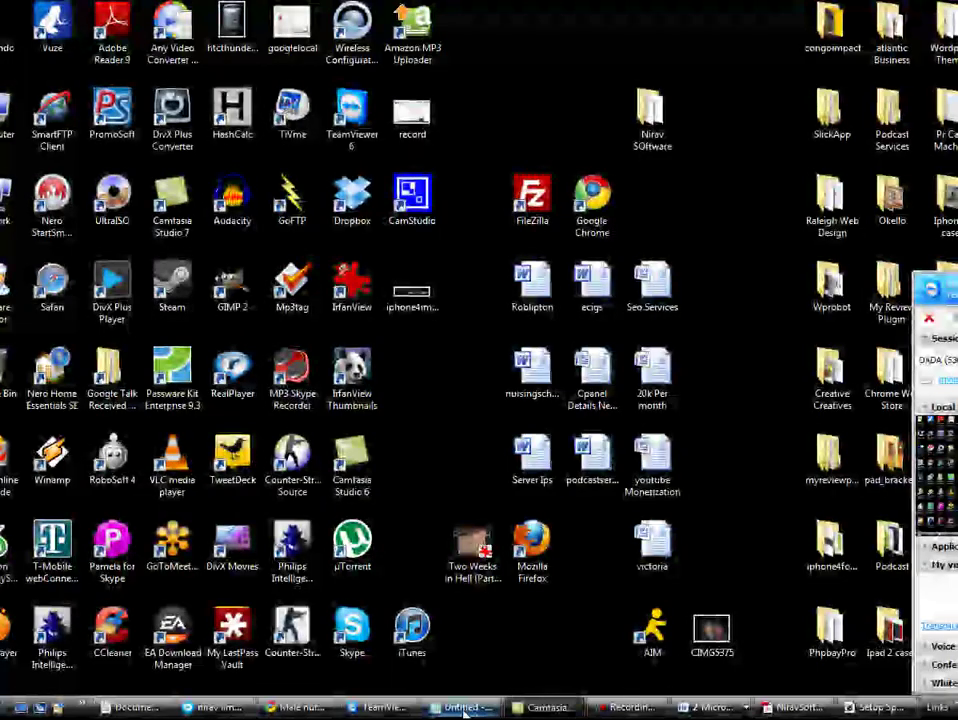
click(550, 708)
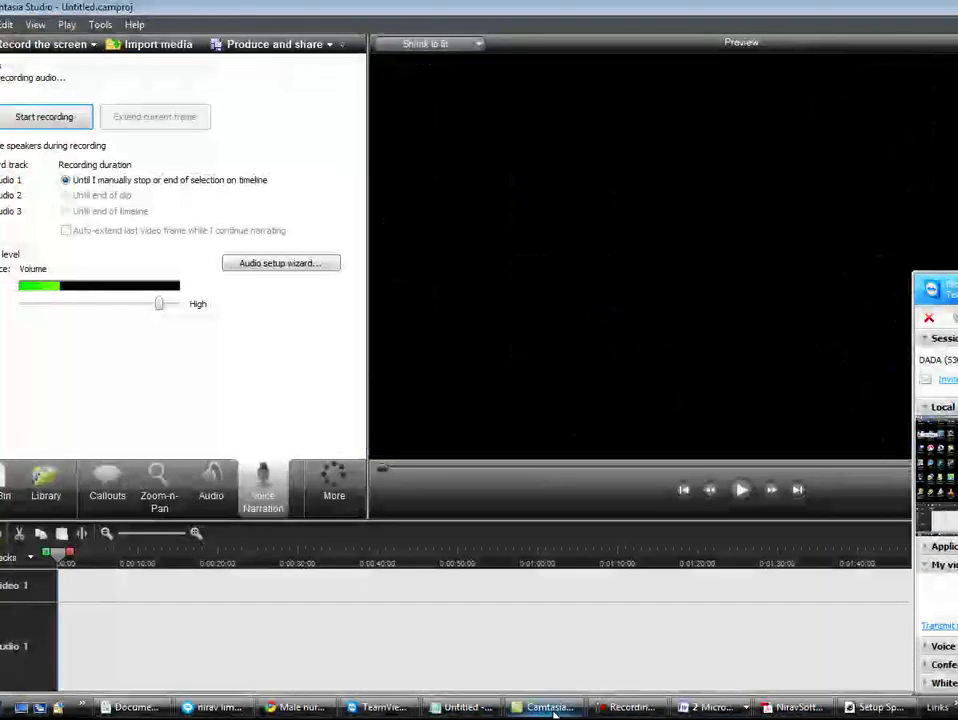
click(553, 709)
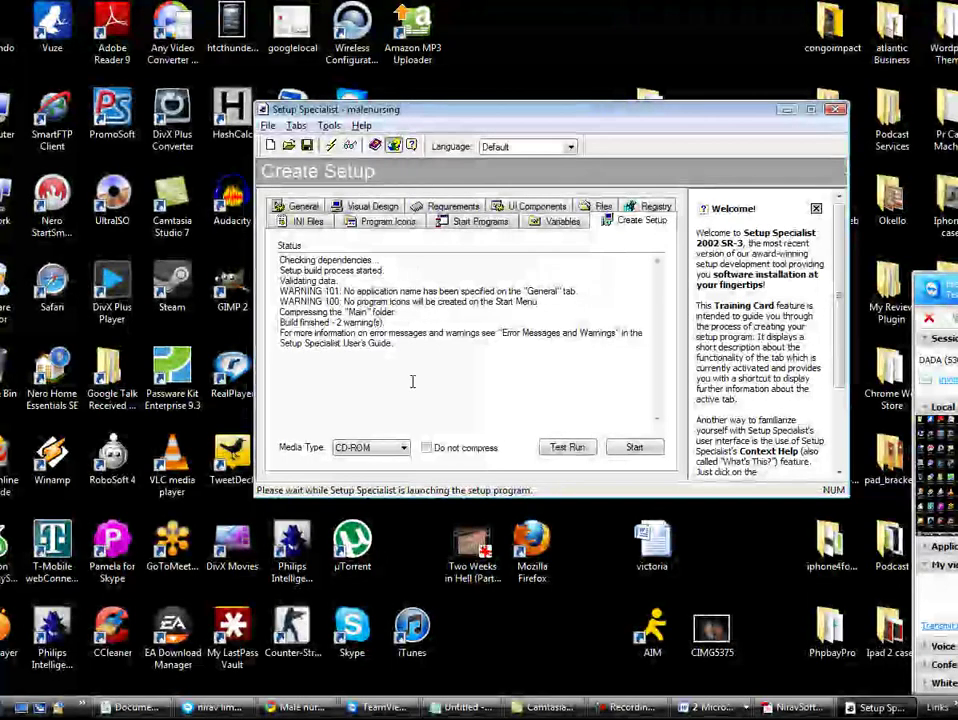
click(383, 457)
click(372, 468)
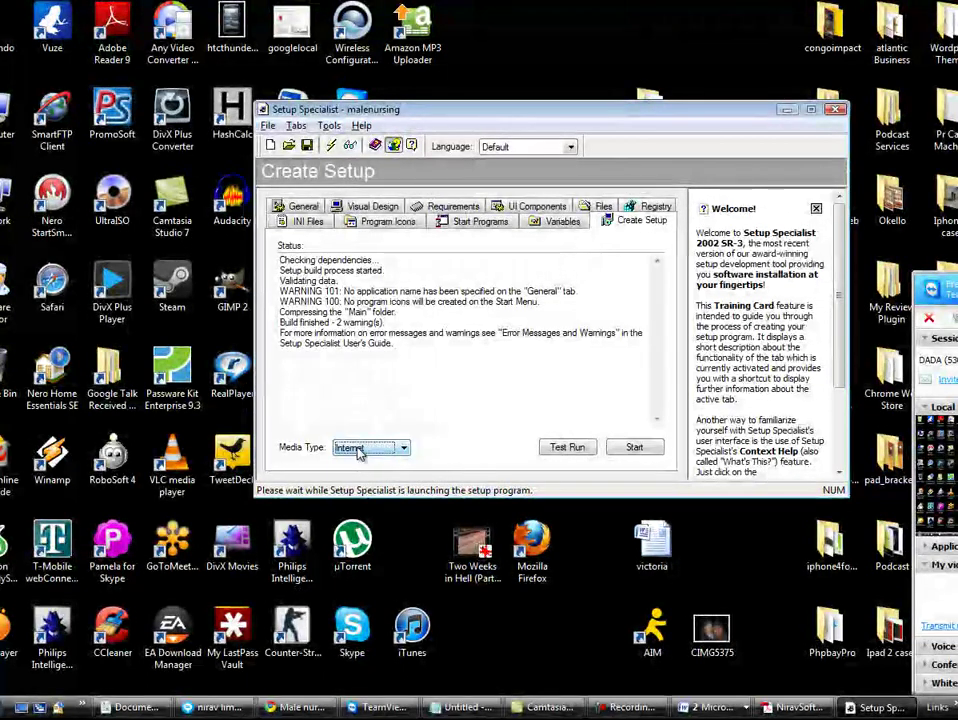
Add the line "Change the Media type to the internet - Folder" to the Notepad instructions and minimize Notepad
click(445, 706)
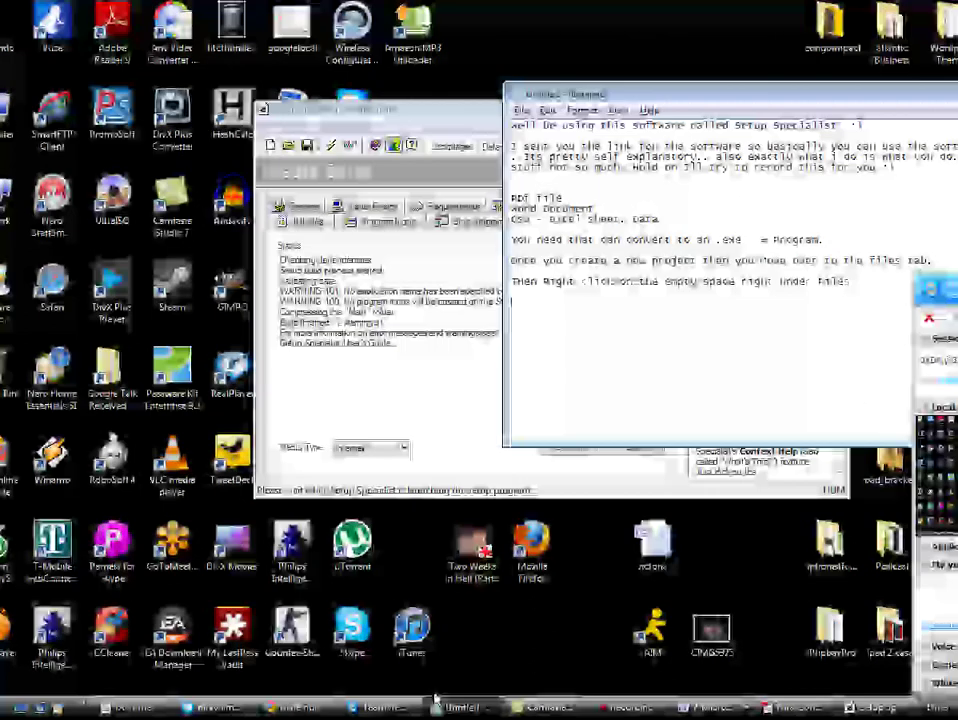
text(Change the Media type to)
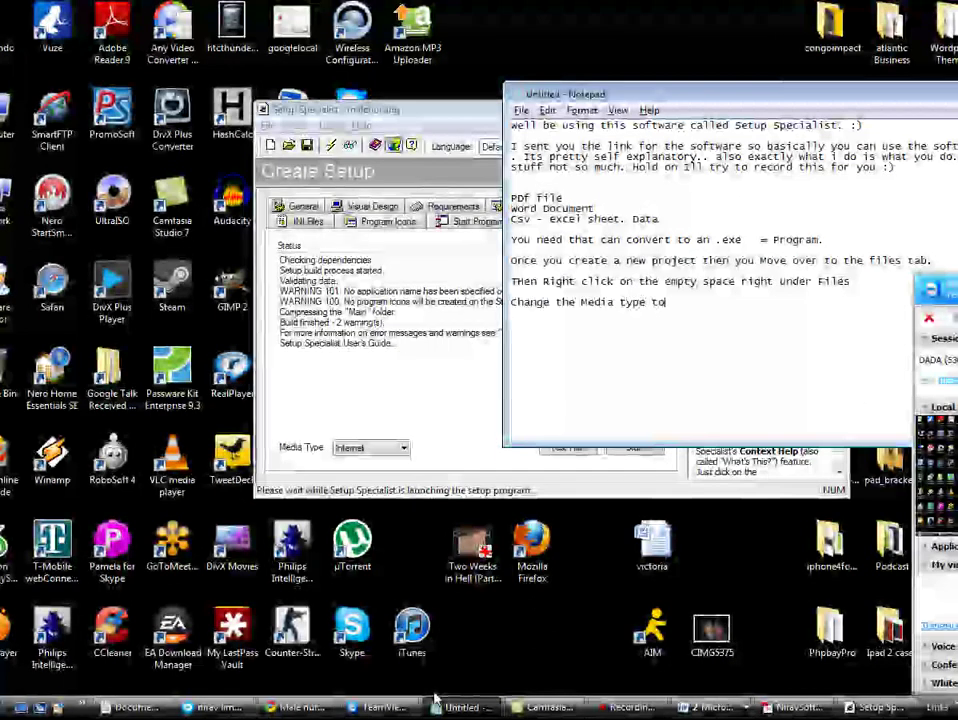
text(nternet - Folder)
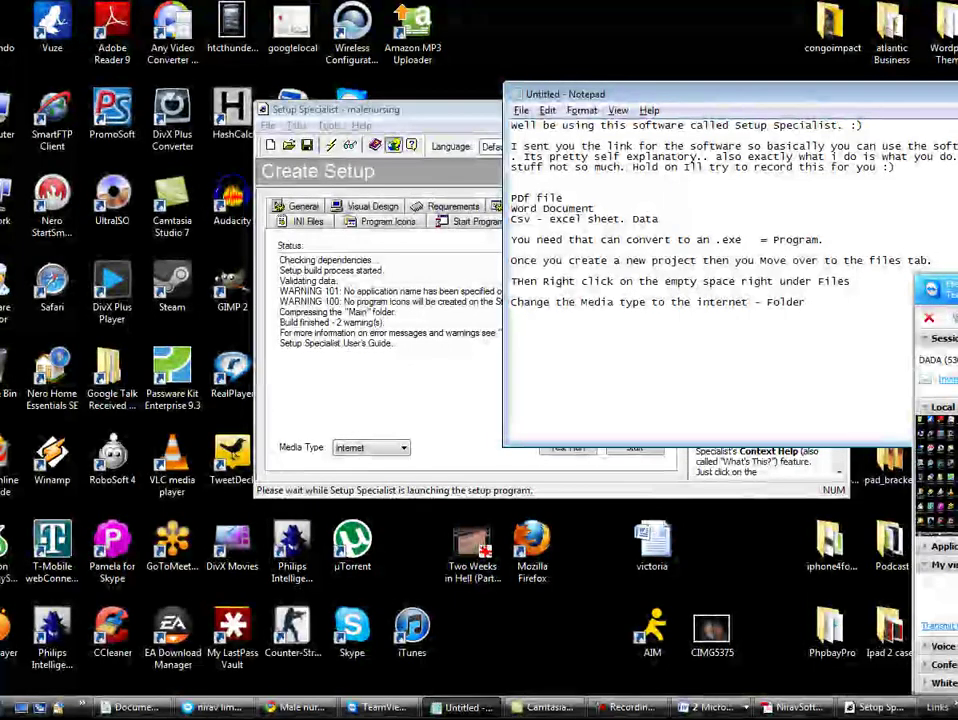
click(957, 93)
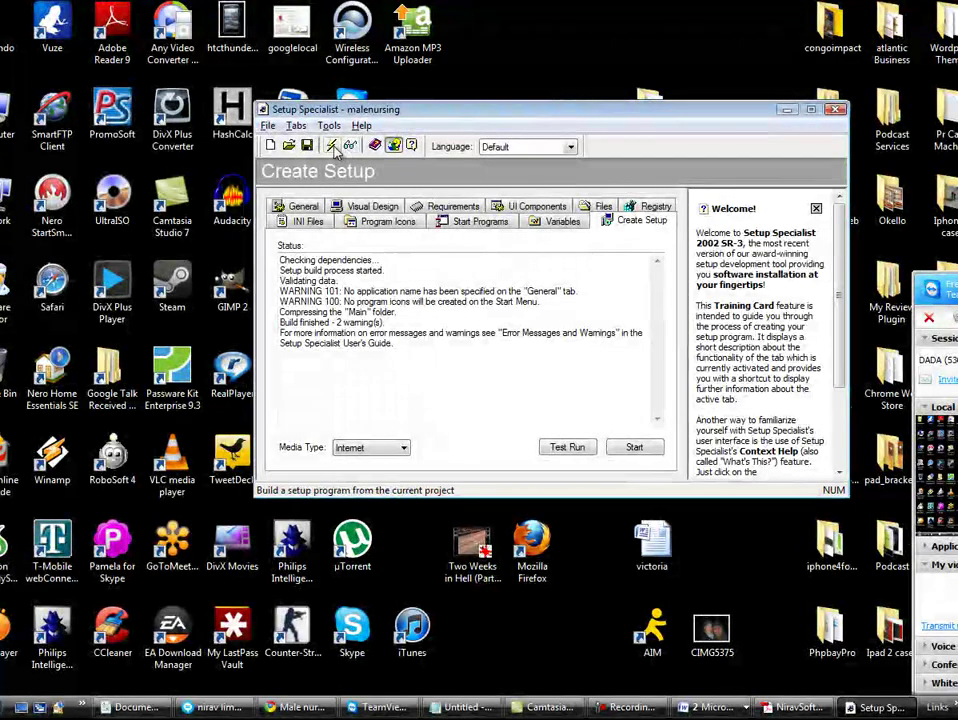
Build the Internet setup program from the malenursing project, and close Setup Specialist saving the changes
click(333, 148)
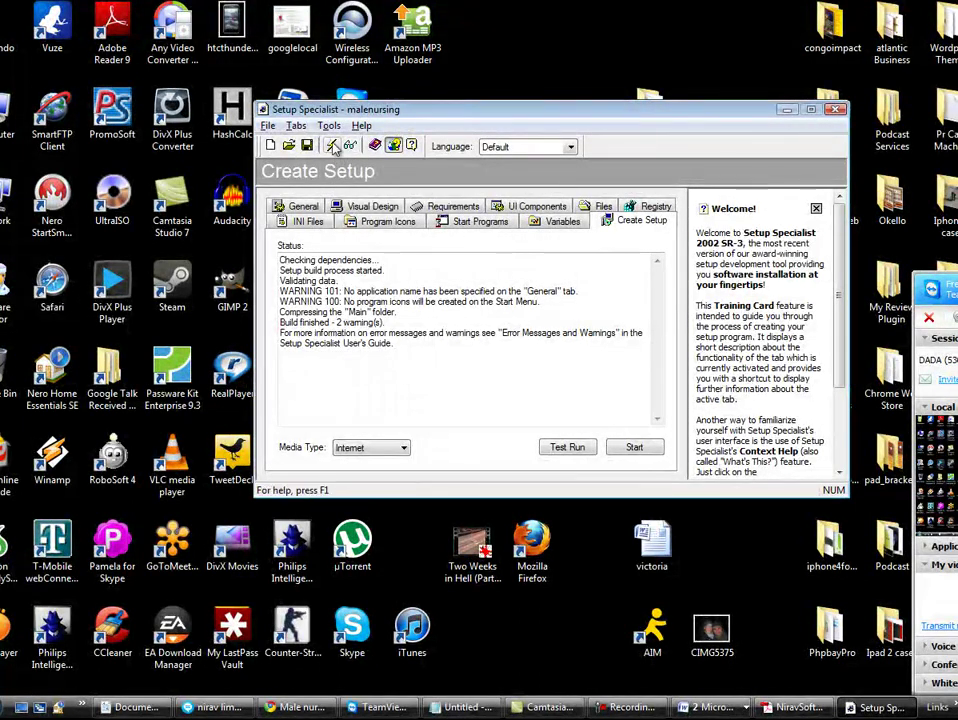
click(333, 148)
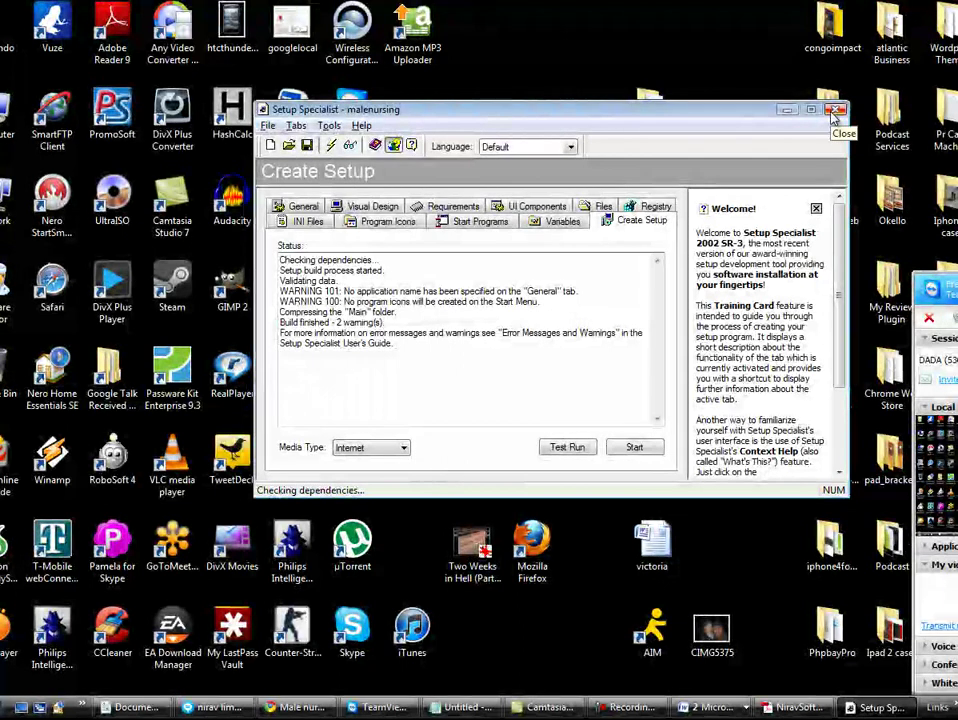
click(835, 112)
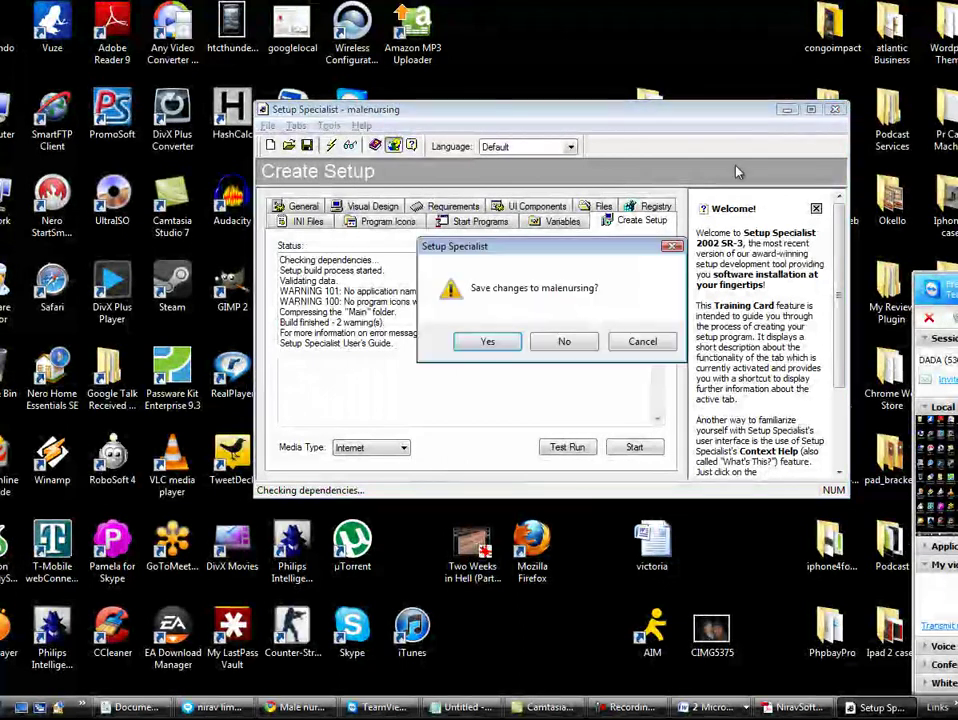
click(489, 342)
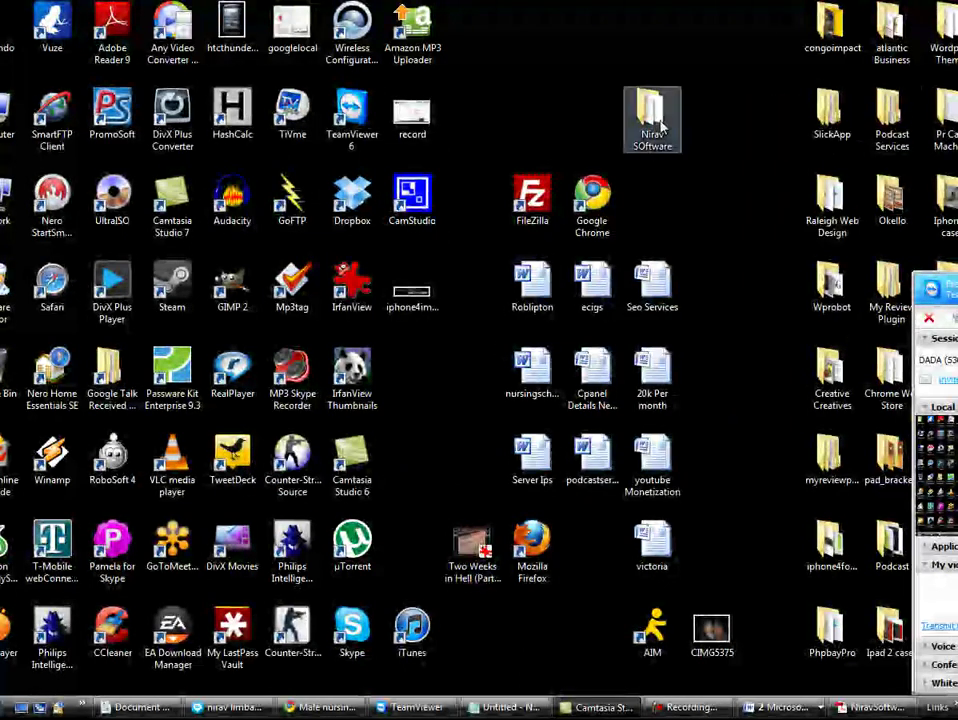
Open the DISK1 folder inside malenursing\Internet in the Nirav SOftware folder and select the SETUP application
double_click(670, 130)
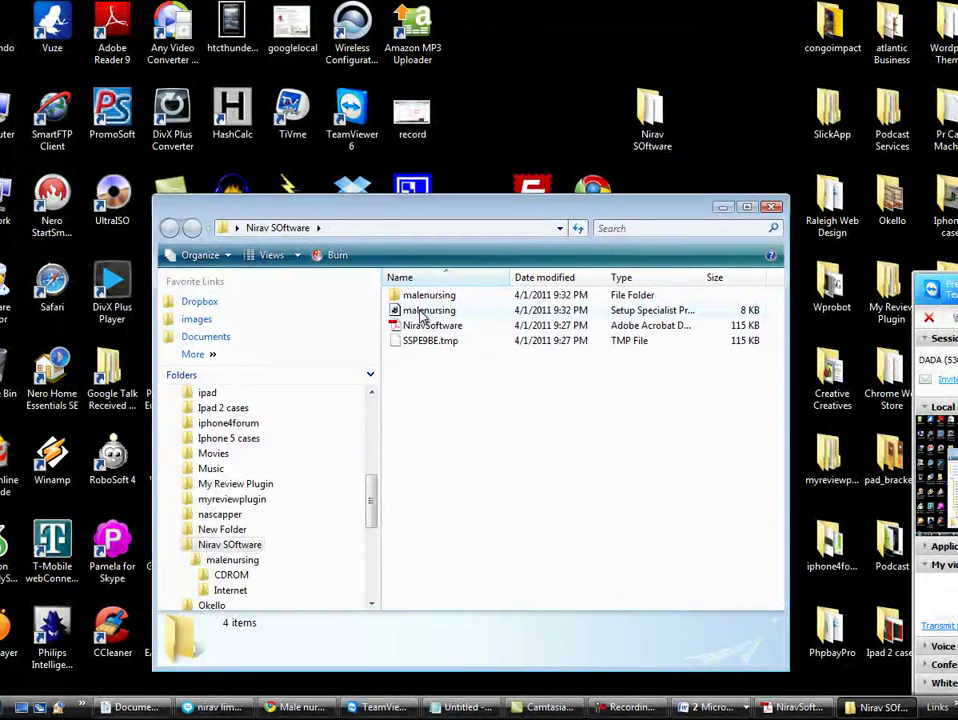
click(422, 314)
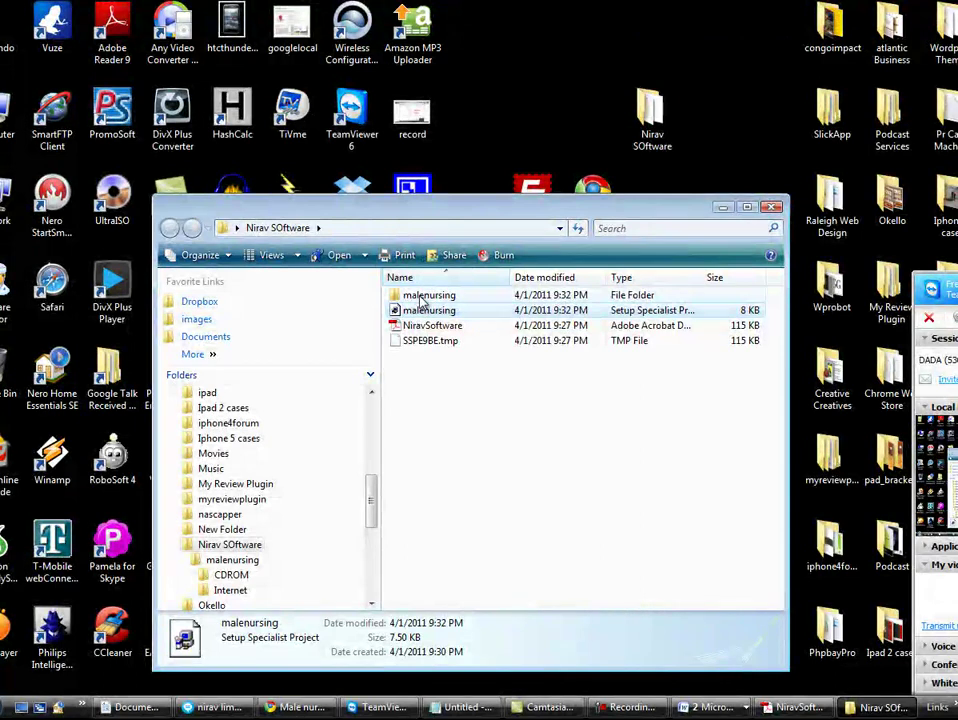
double_click(422, 296)
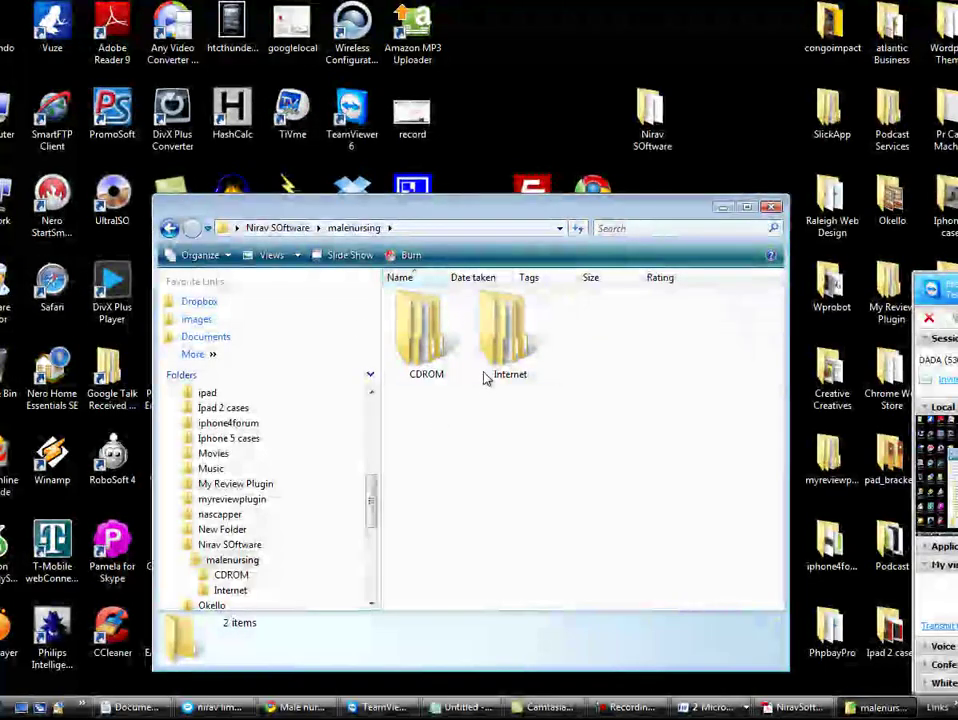
click(515, 348)
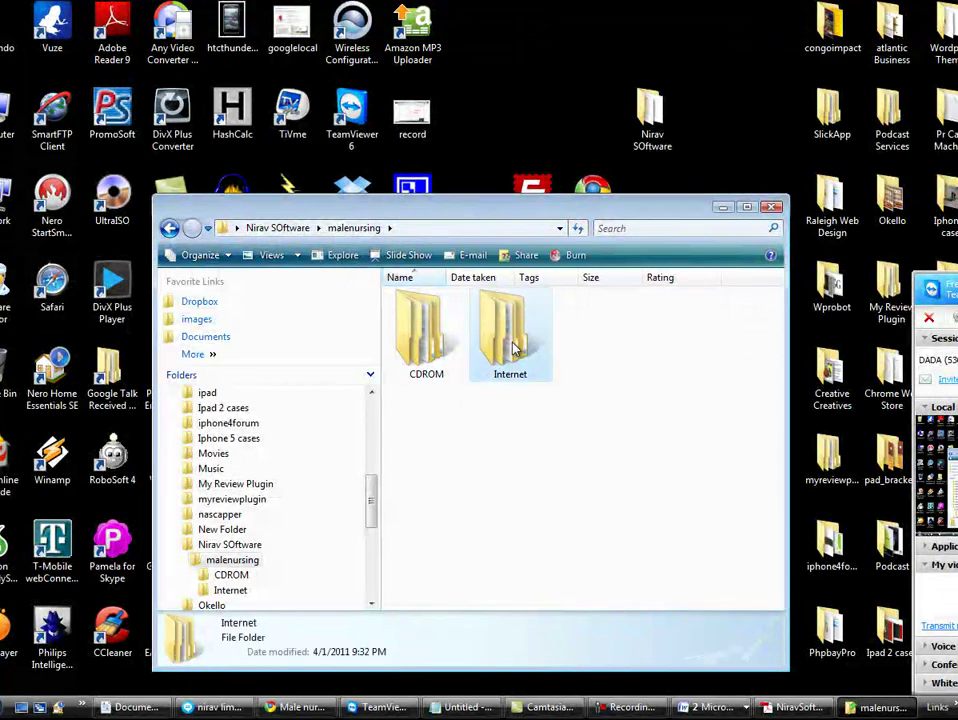
double_click(515, 348)
double_click(400, 297)
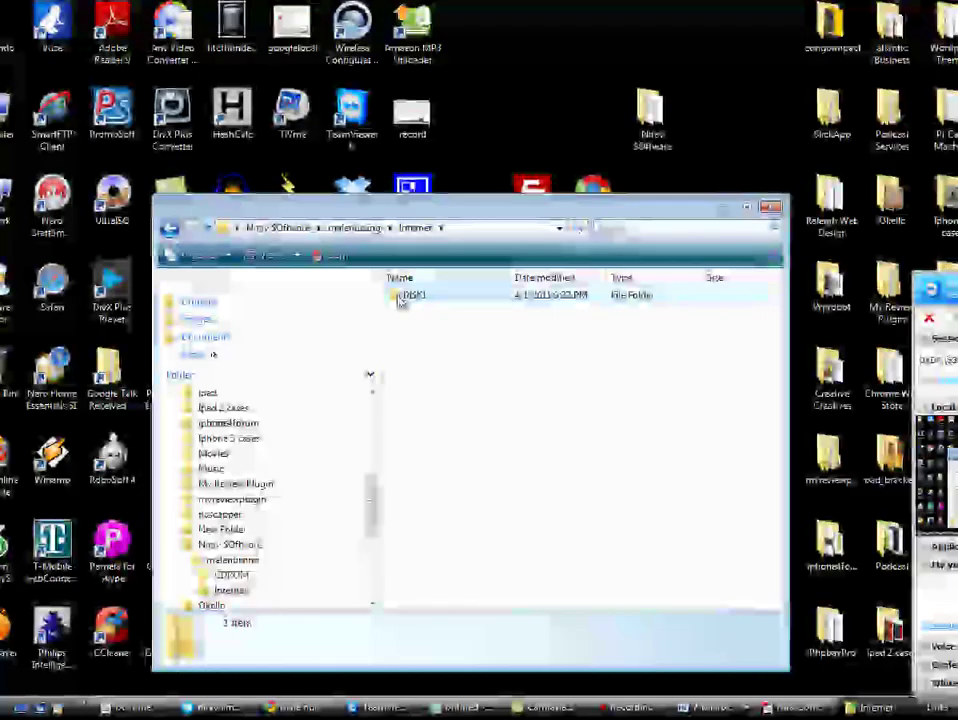
click(405, 302)
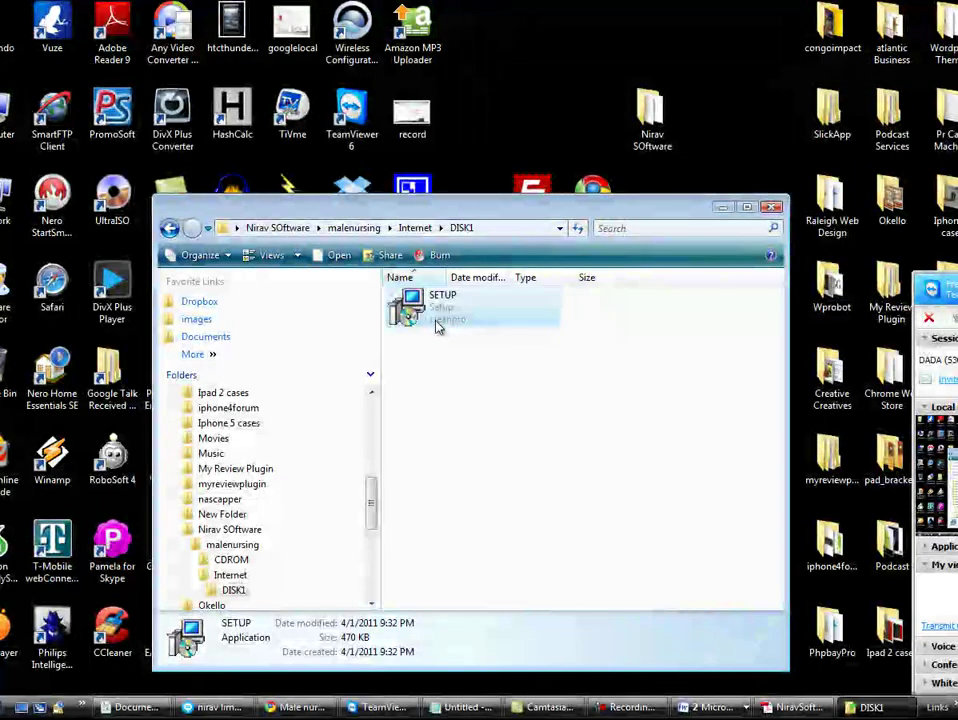
Launch the SETUP application to check its welcome page, and cancel the installation
double_click(437, 327)
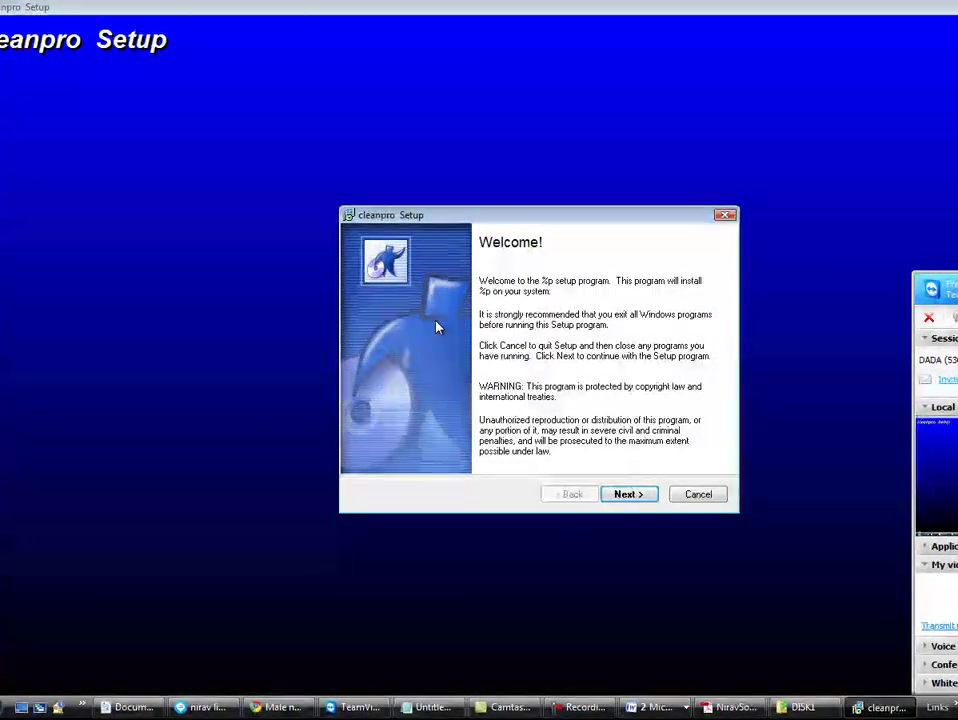
click(680, 494)
click(612, 420)
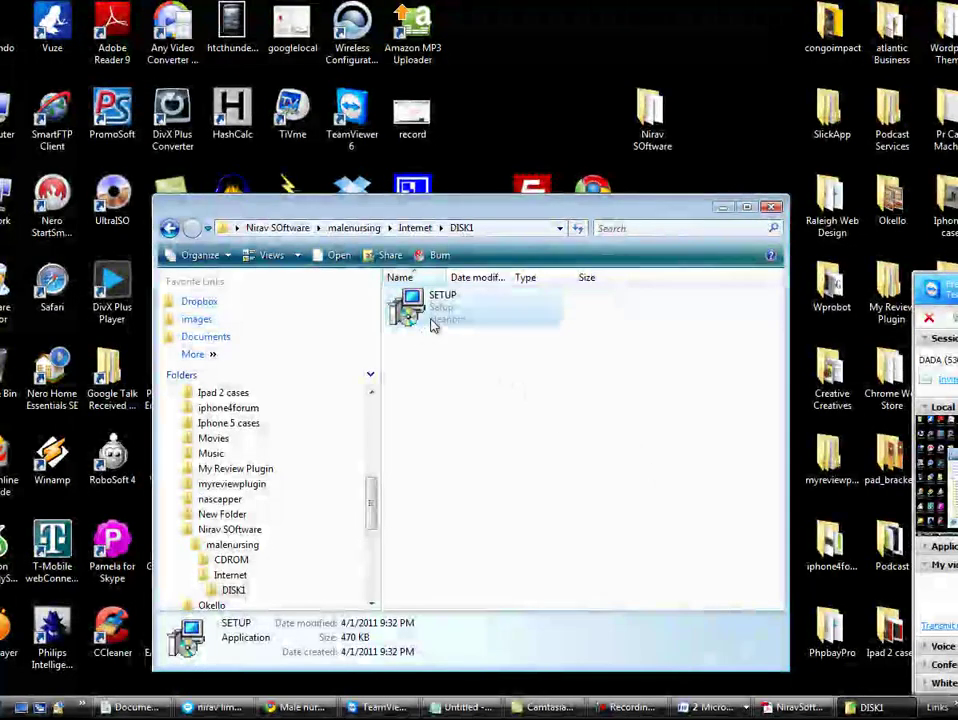
Rename the SETUP application in the Internet build's DISK1 folder to Malenursingscholarships
right_click(432, 321)
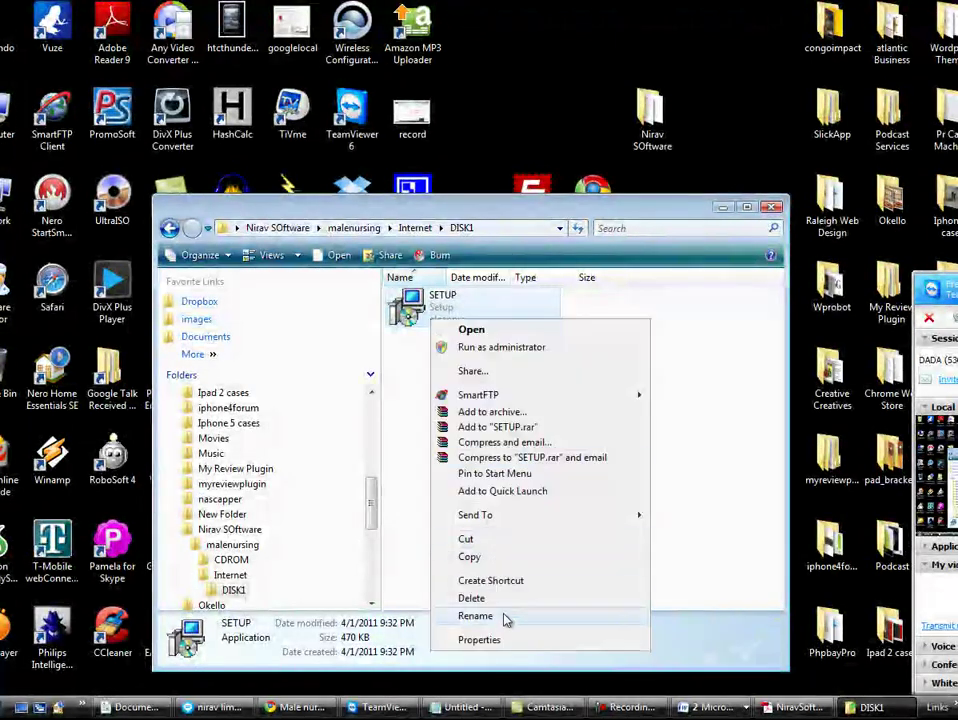
click(504, 616)
text(Mal)
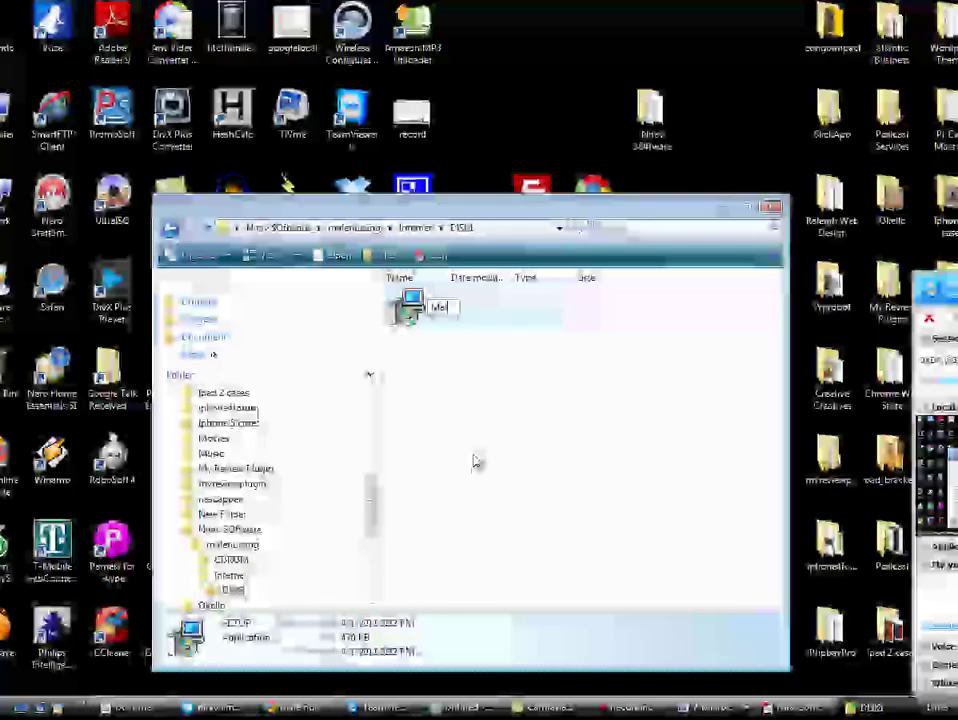
text(enursings)
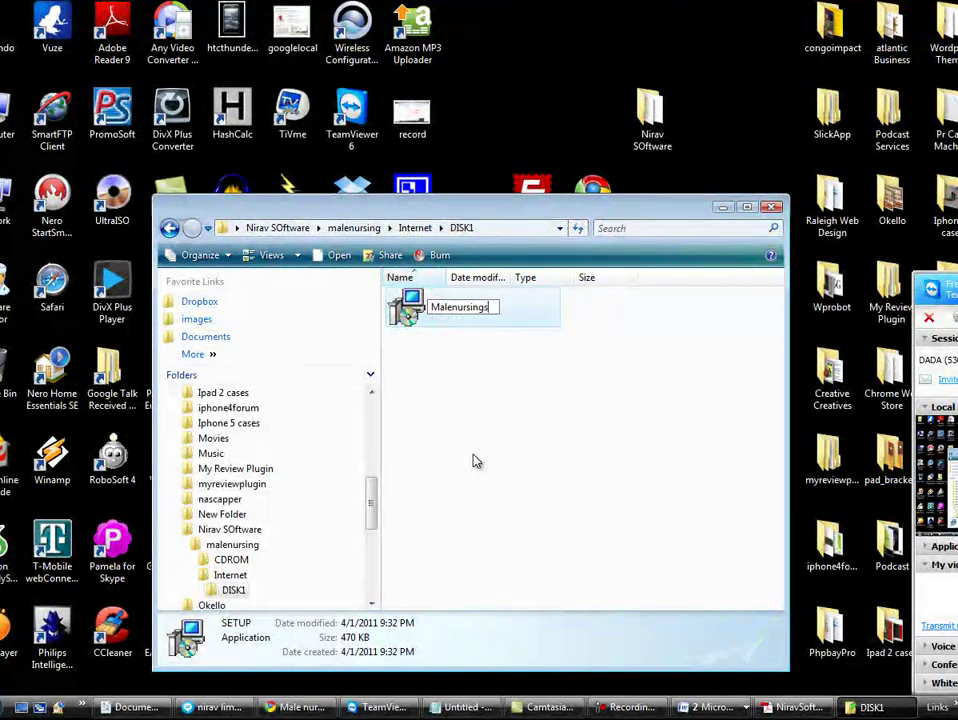
text(cholarships)
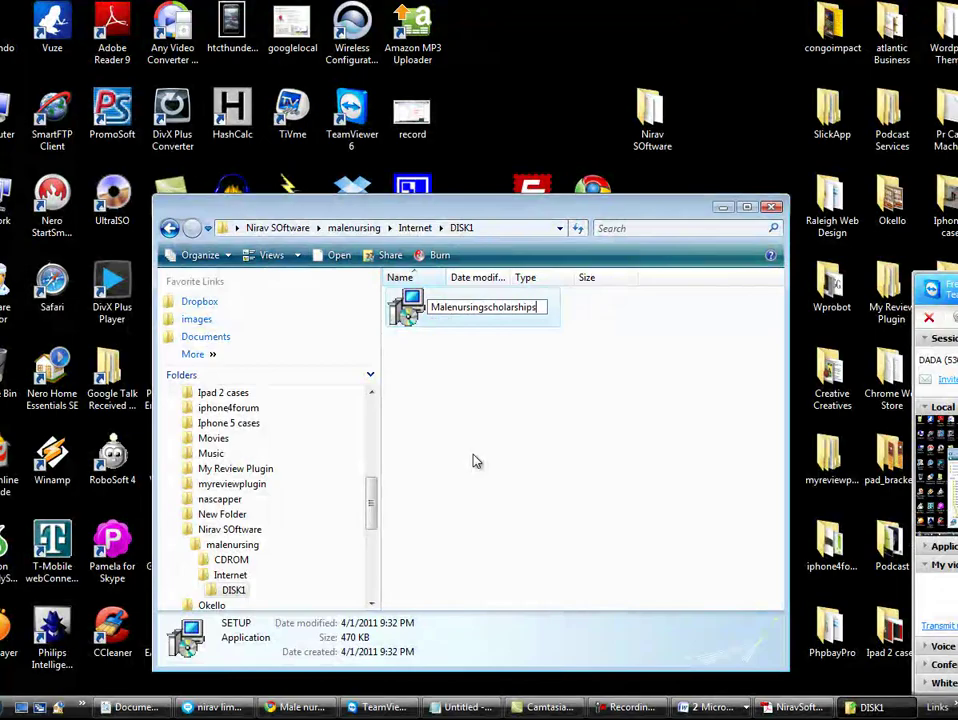
key(Return)
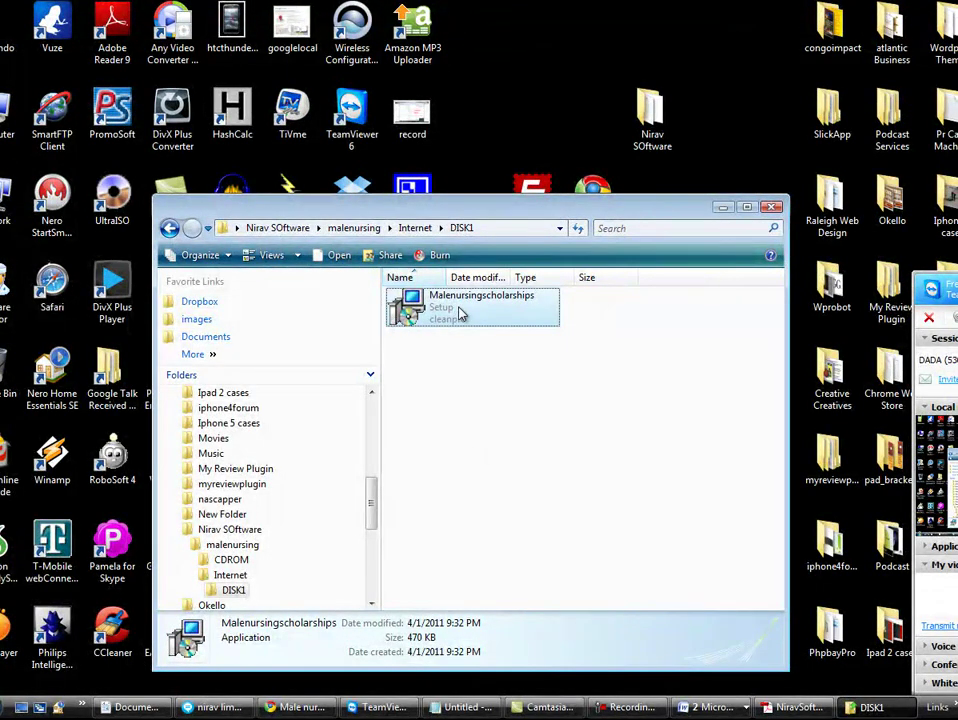
Place the Malenursingscholarships application in the main Nirav SOftware folder and close the folder window
click(170, 229)
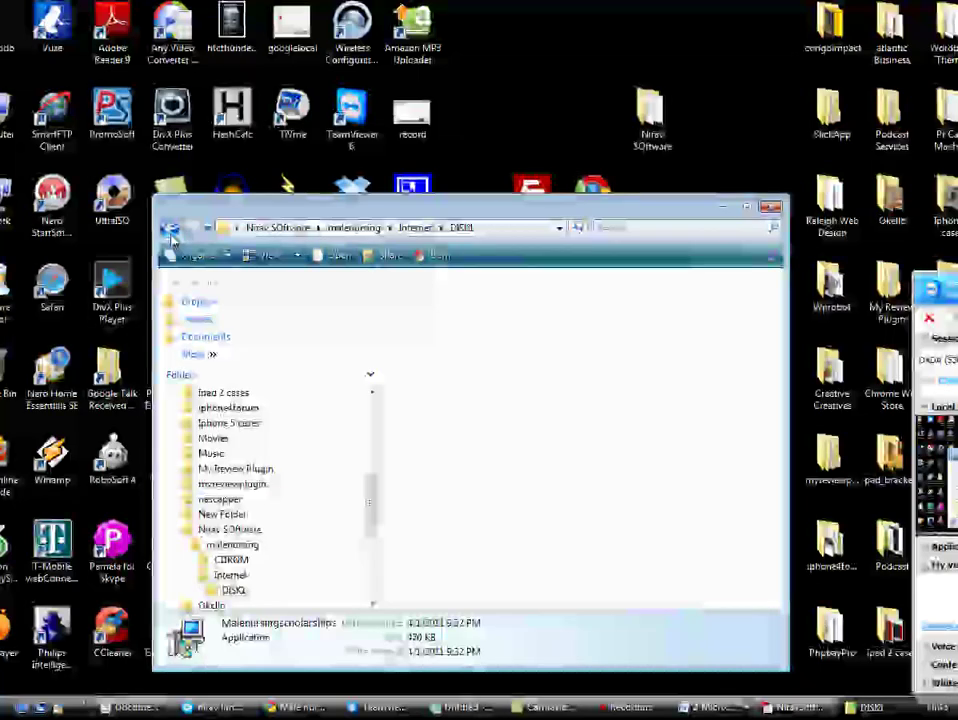
click(170, 229)
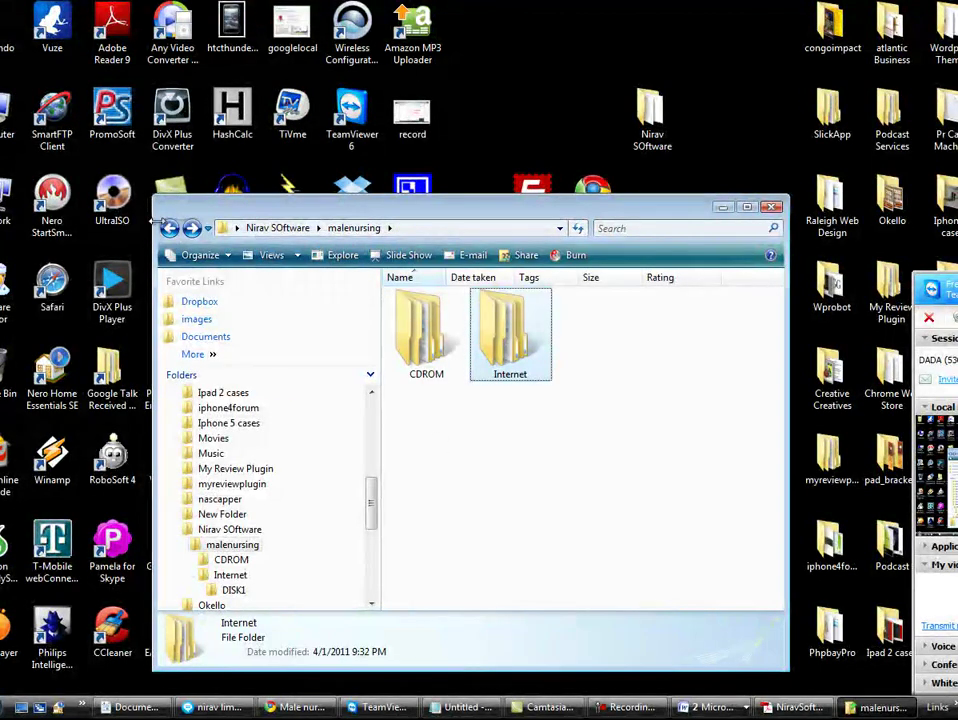
click(170, 229)
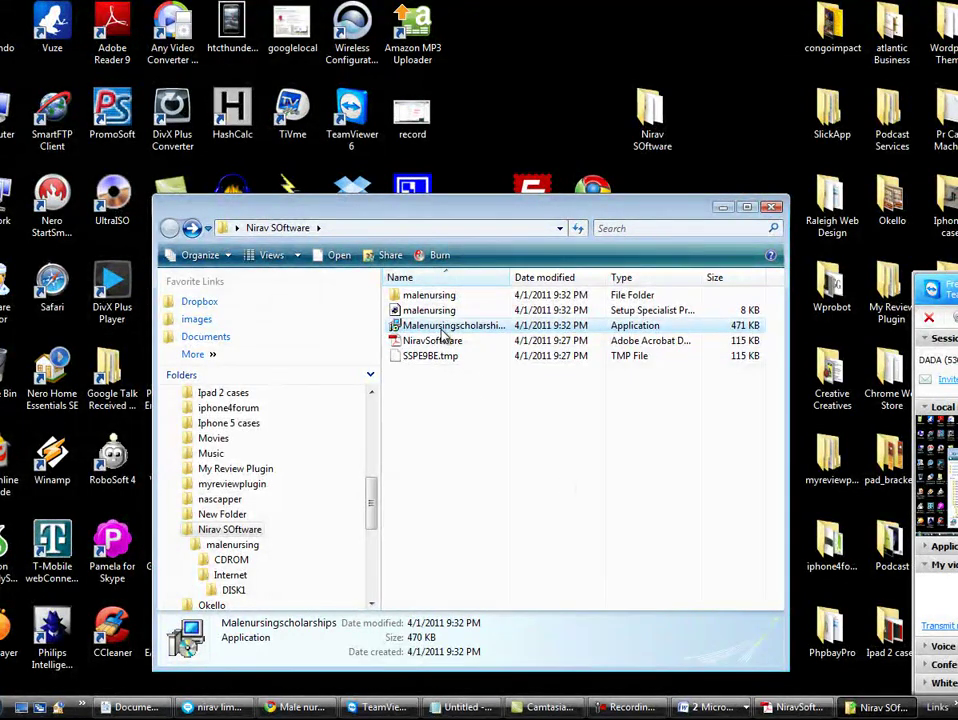
click(771, 207)
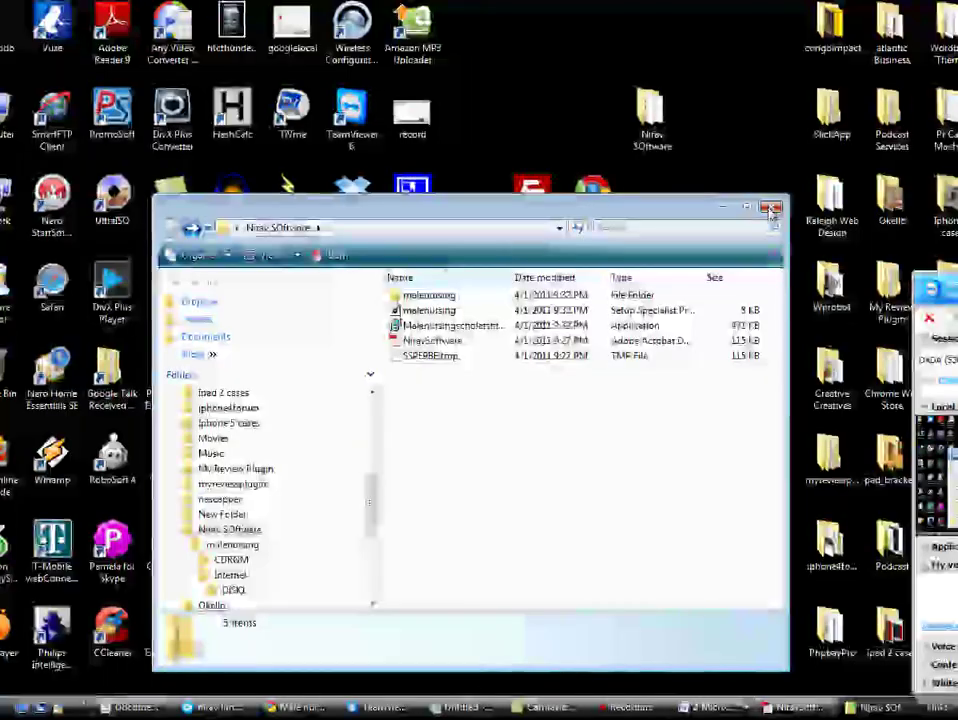